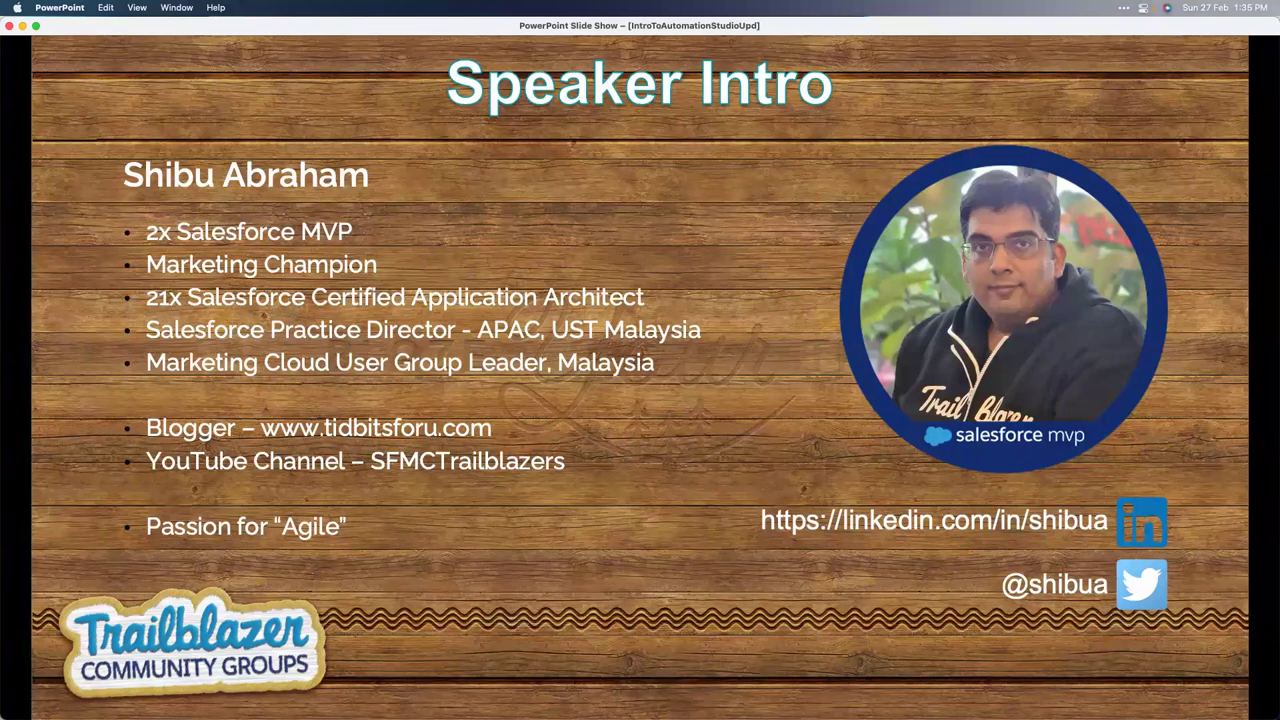
left_click(1037, 633)
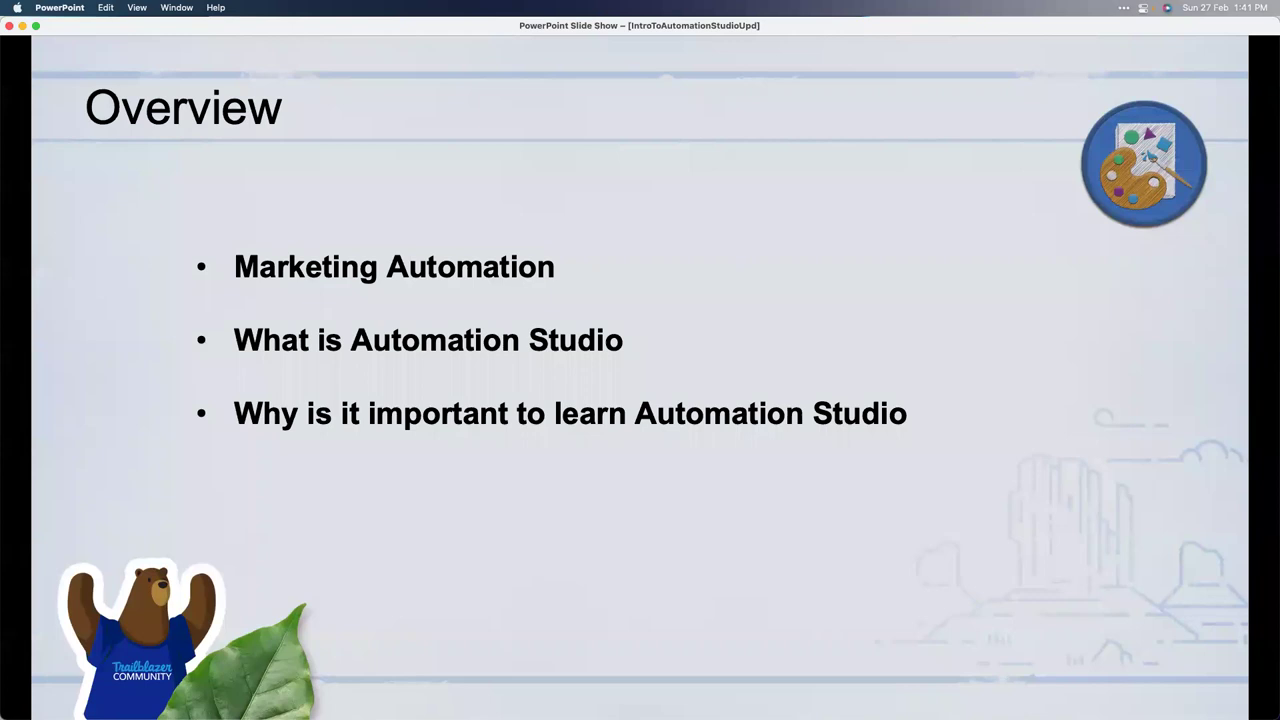
left_click(907, 410)
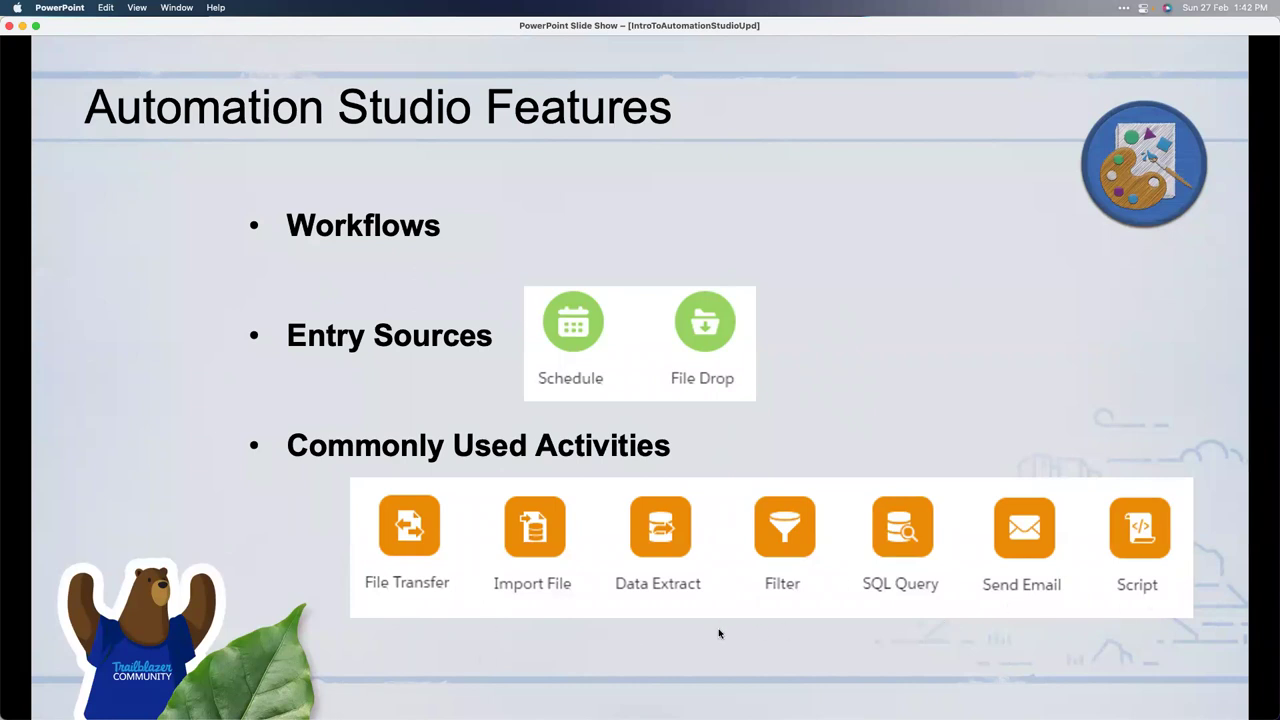
Switch to Chrome, open Automation Studio from Journey Builder and start a new automation.
key("super+Tab")
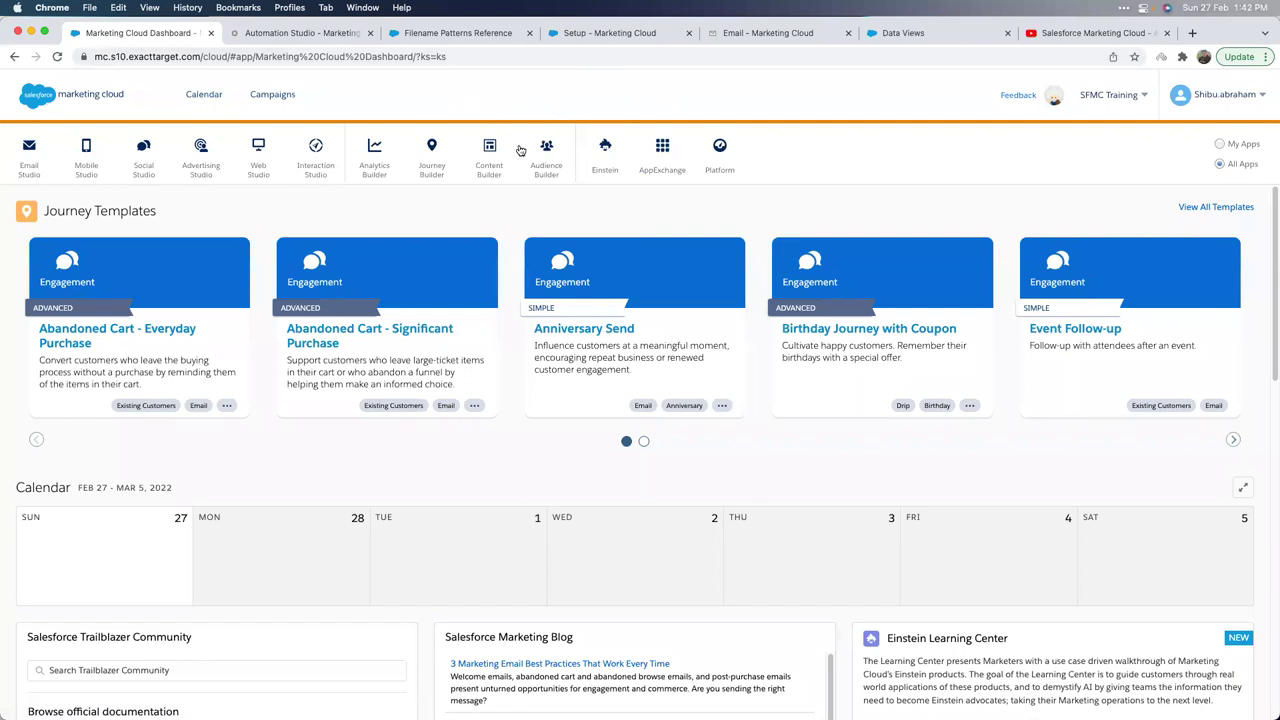
mouse_move(434, 176)
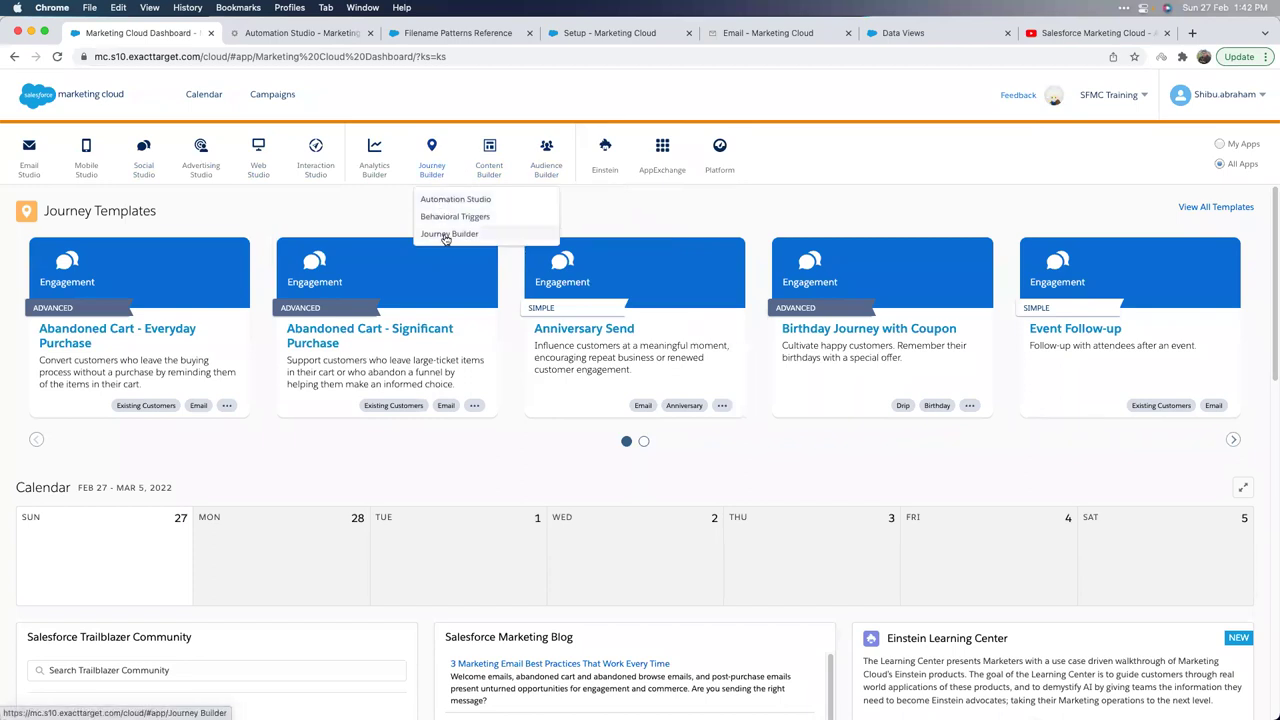
left_click(446, 202)
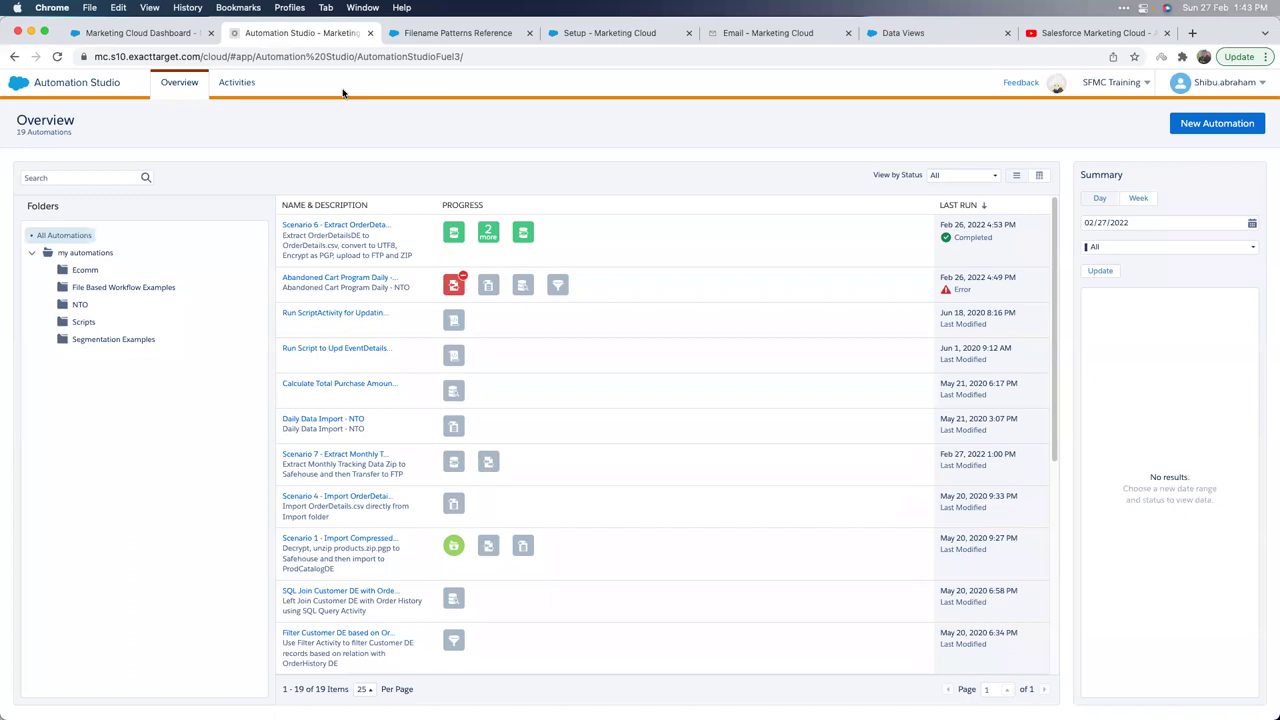
left_click(1219, 131)
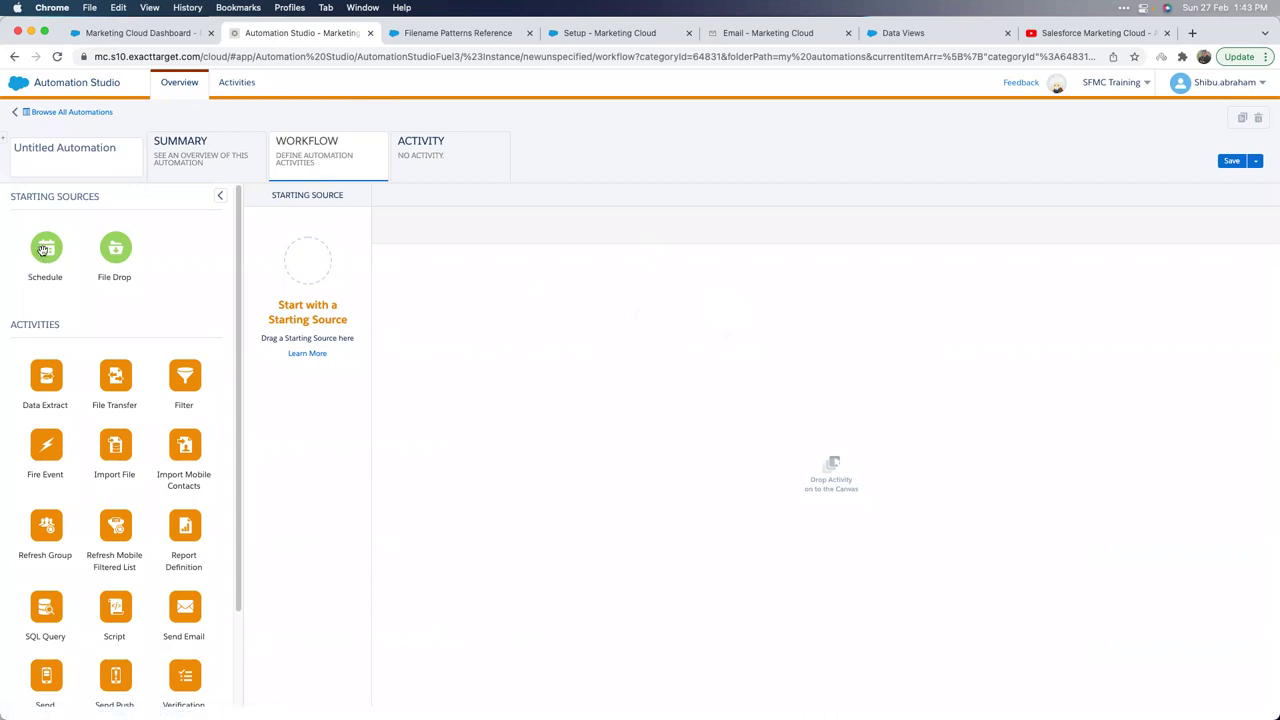
Place Schedule as the automation's starting source, and delete that starting source again.
left_click_drag(58, 257, 270, 263)
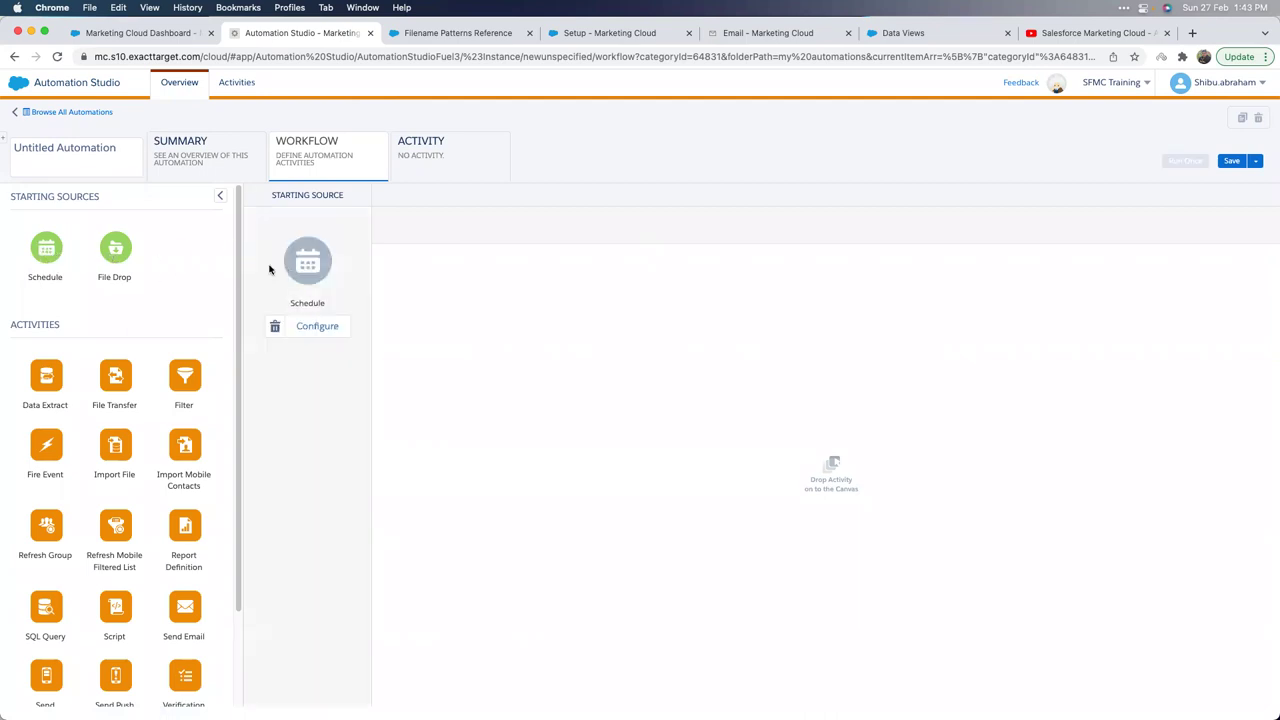
left_click(272, 325)
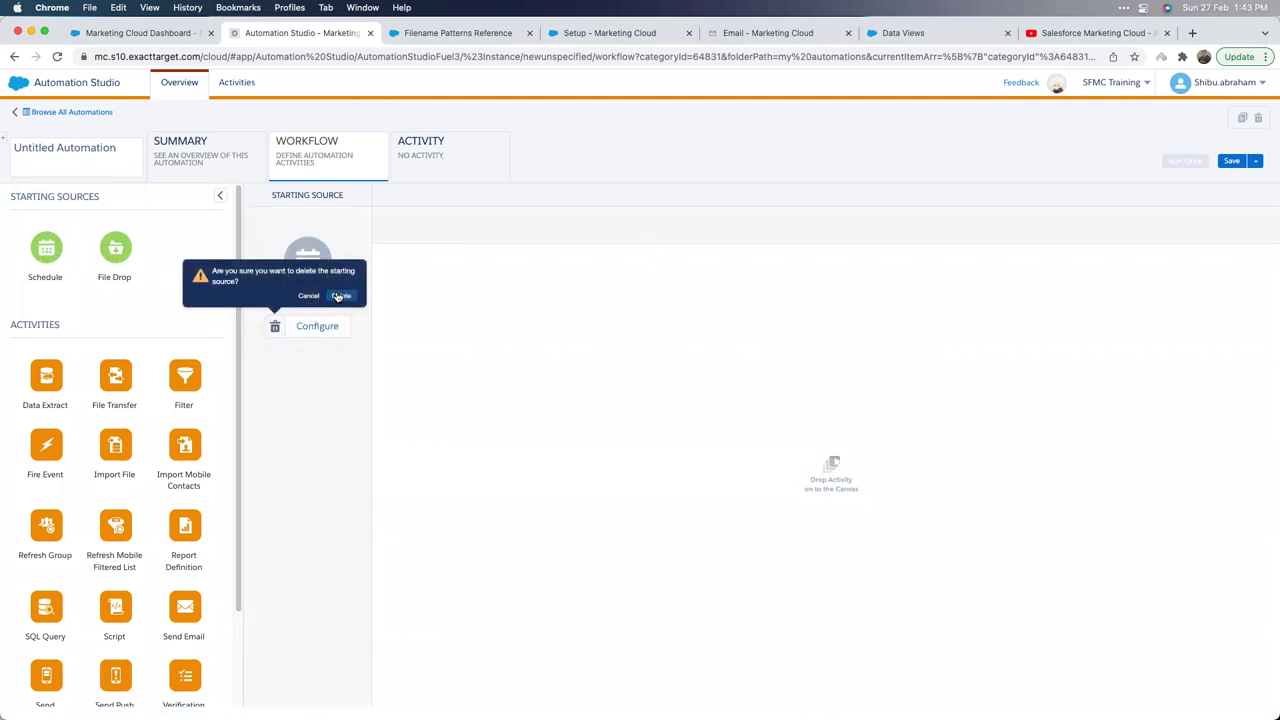
left_click(338, 294)
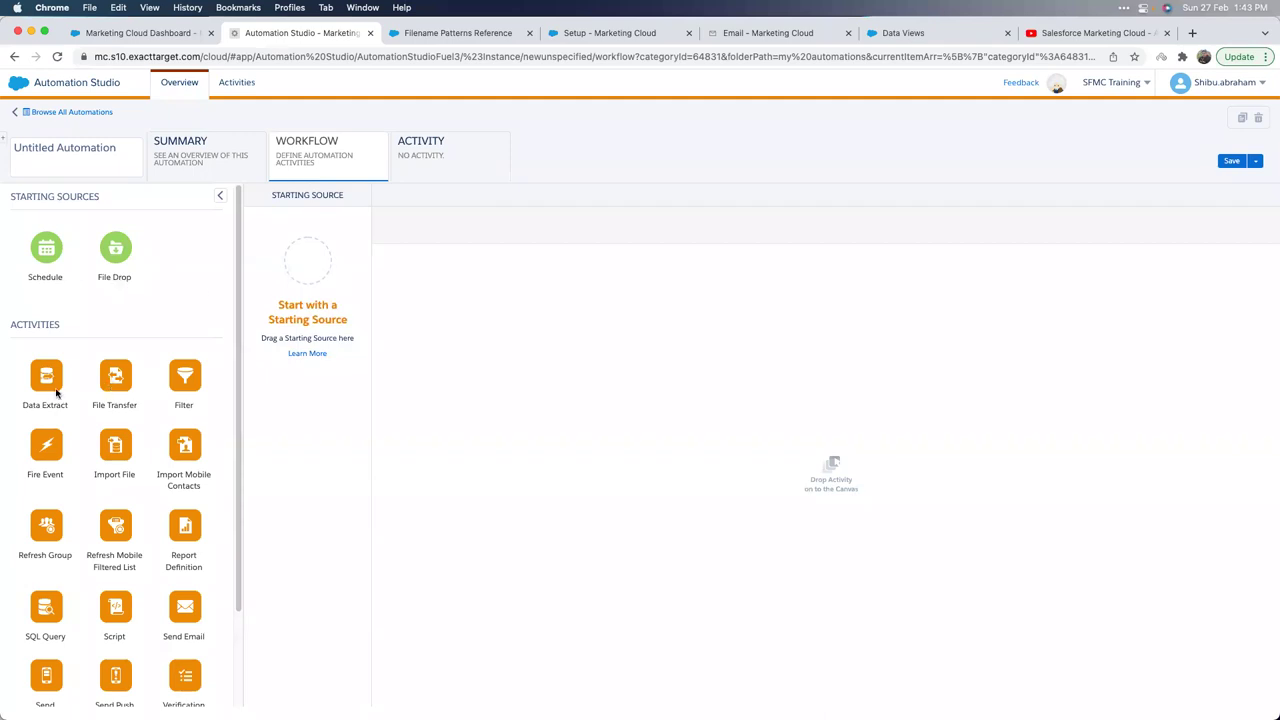
Add a Data Extract activity as step 1 and a File Transfer activity as step 2, and delete both.
left_click_drag(38, 377, 544, 330)
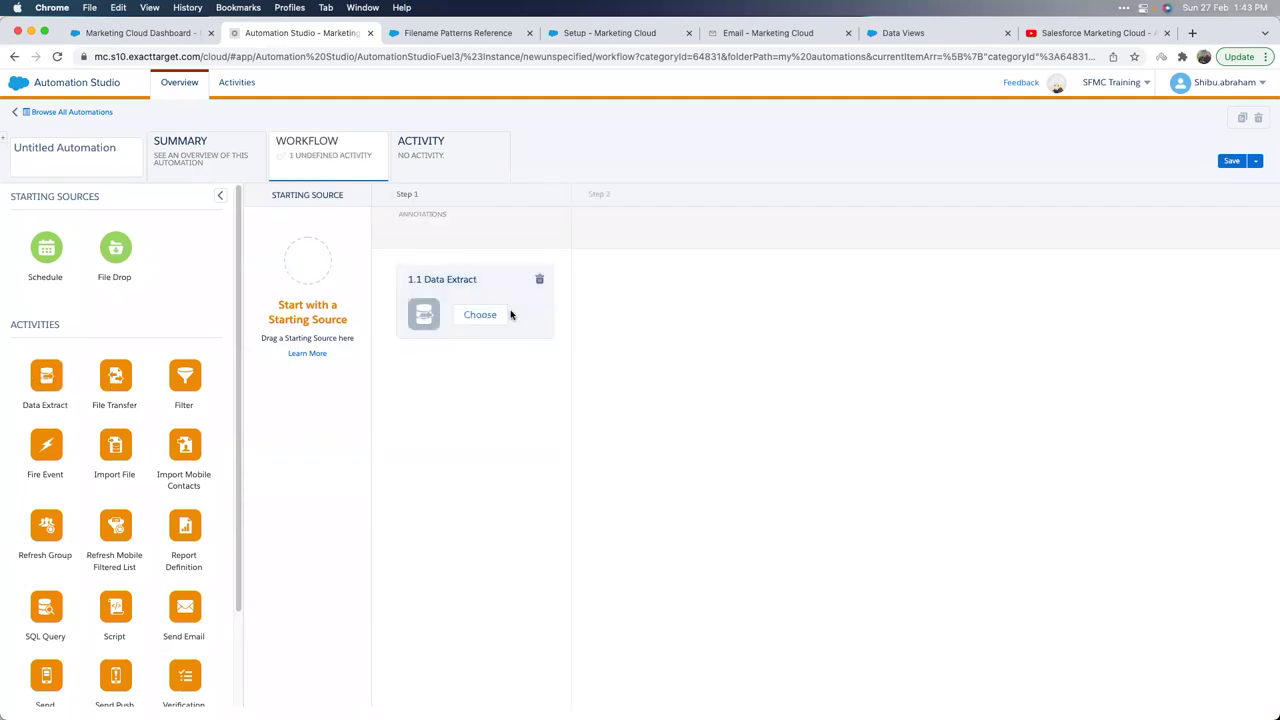
left_click_drag(136, 381, 684, 317)
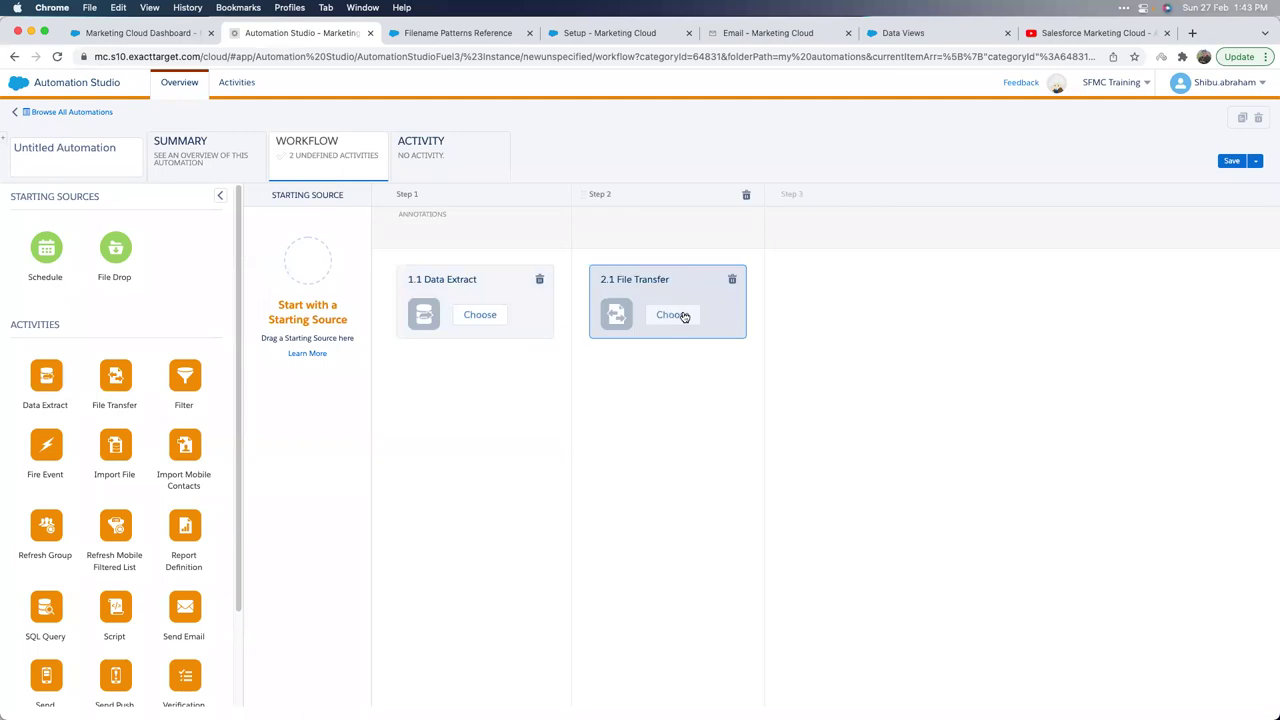
left_click(732, 280)
left_click(540, 280)
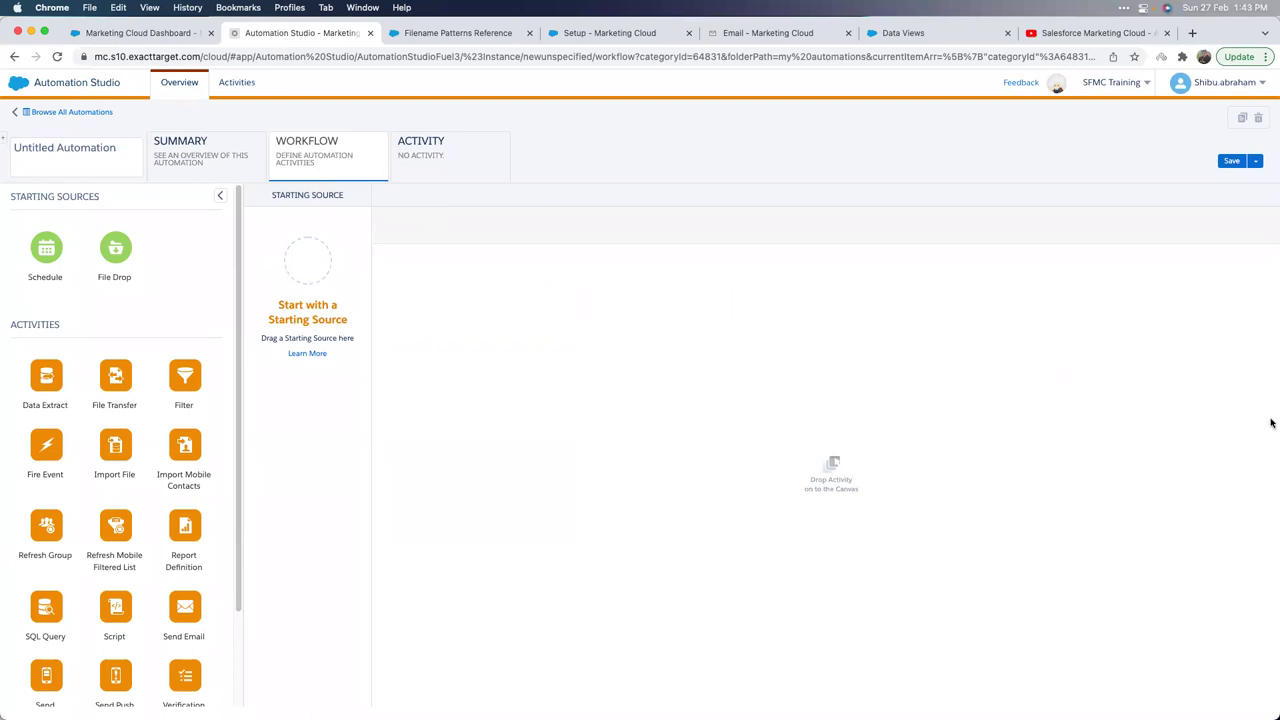
Switch to the PowerPoint slide show and advance to the Scheduled Entry Source slide.
key("super+Tab")
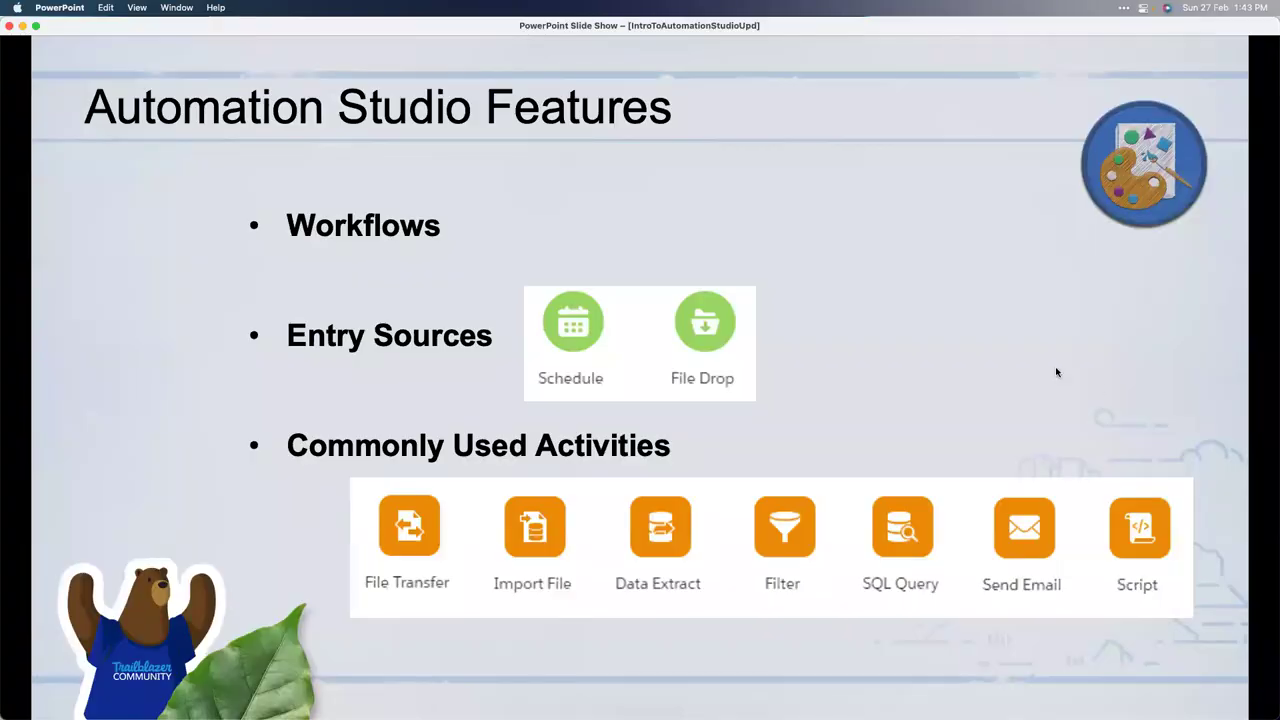
key("Right")
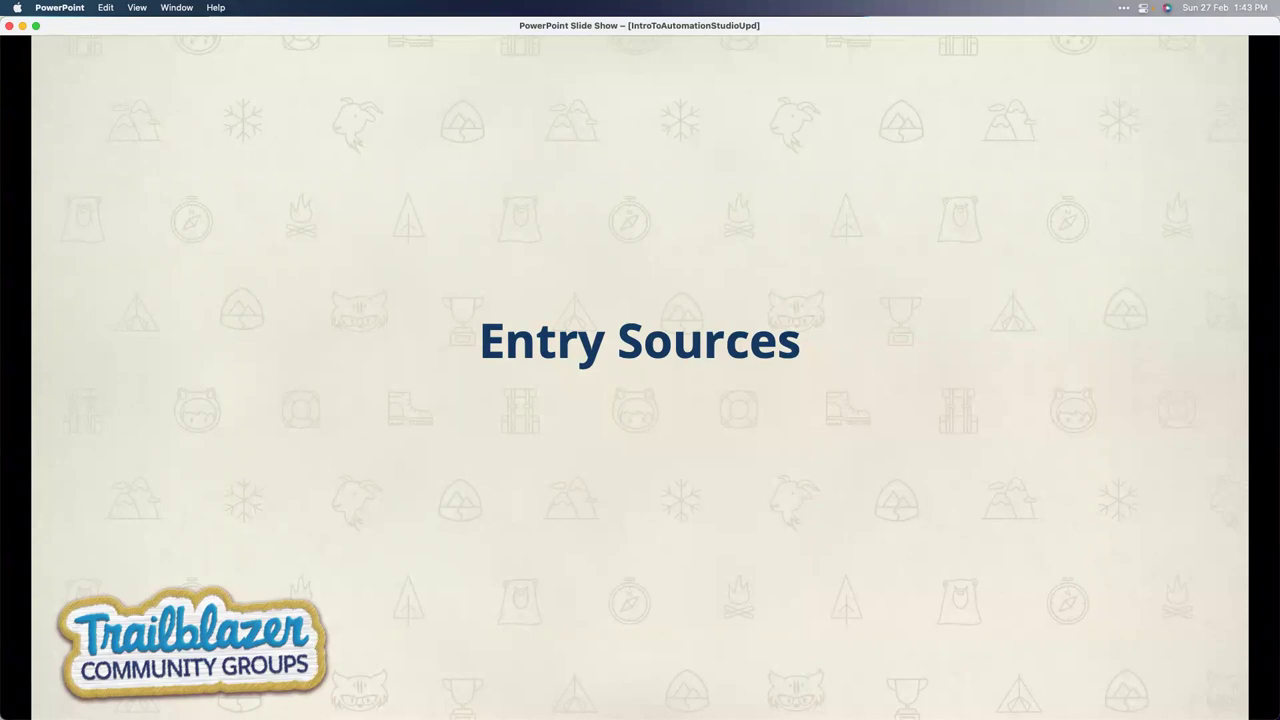
key("Right")
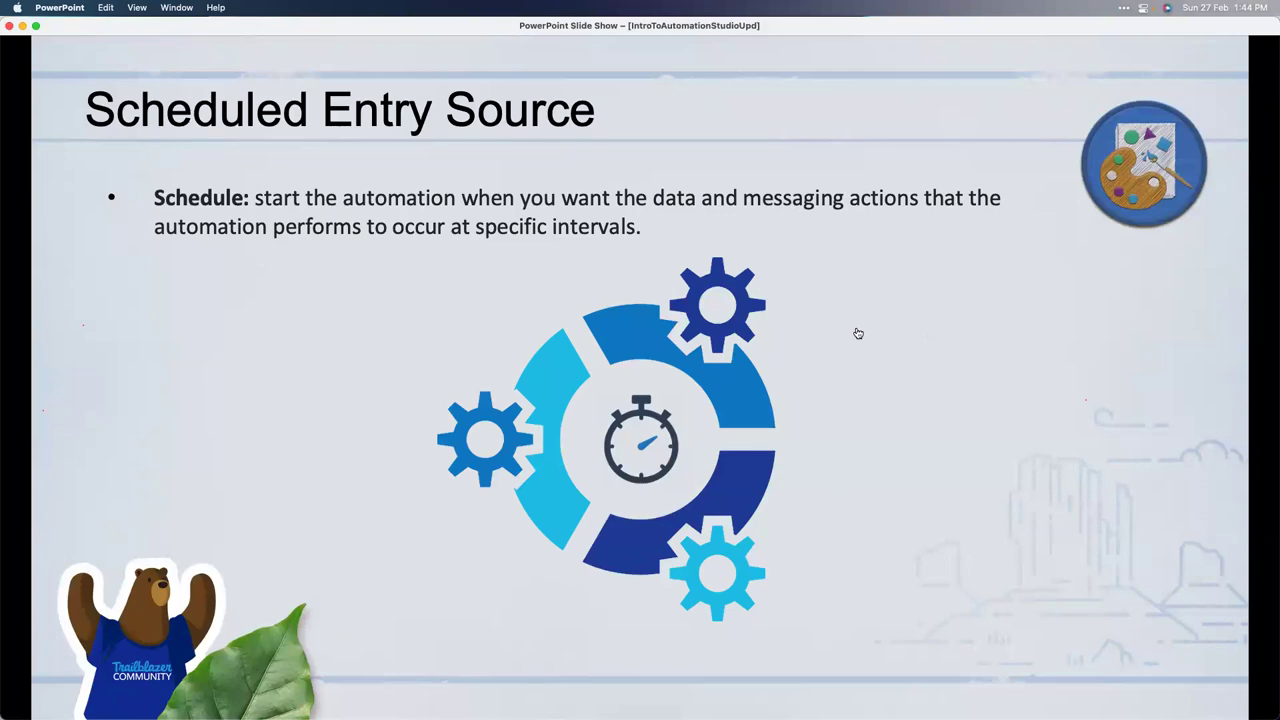
Switch back to Chrome, place Schedule as the automation's starting source and open its configuration.
key("super+Tab")
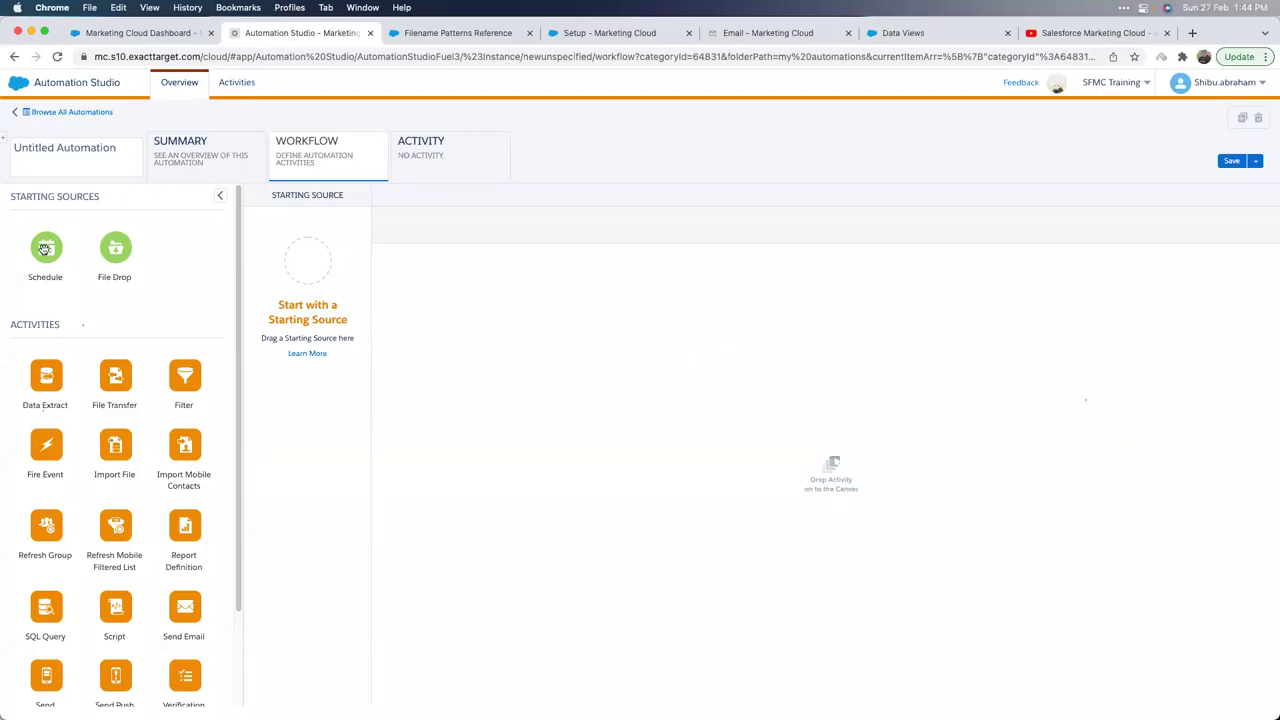
left_click_drag(44, 248, 307, 262)
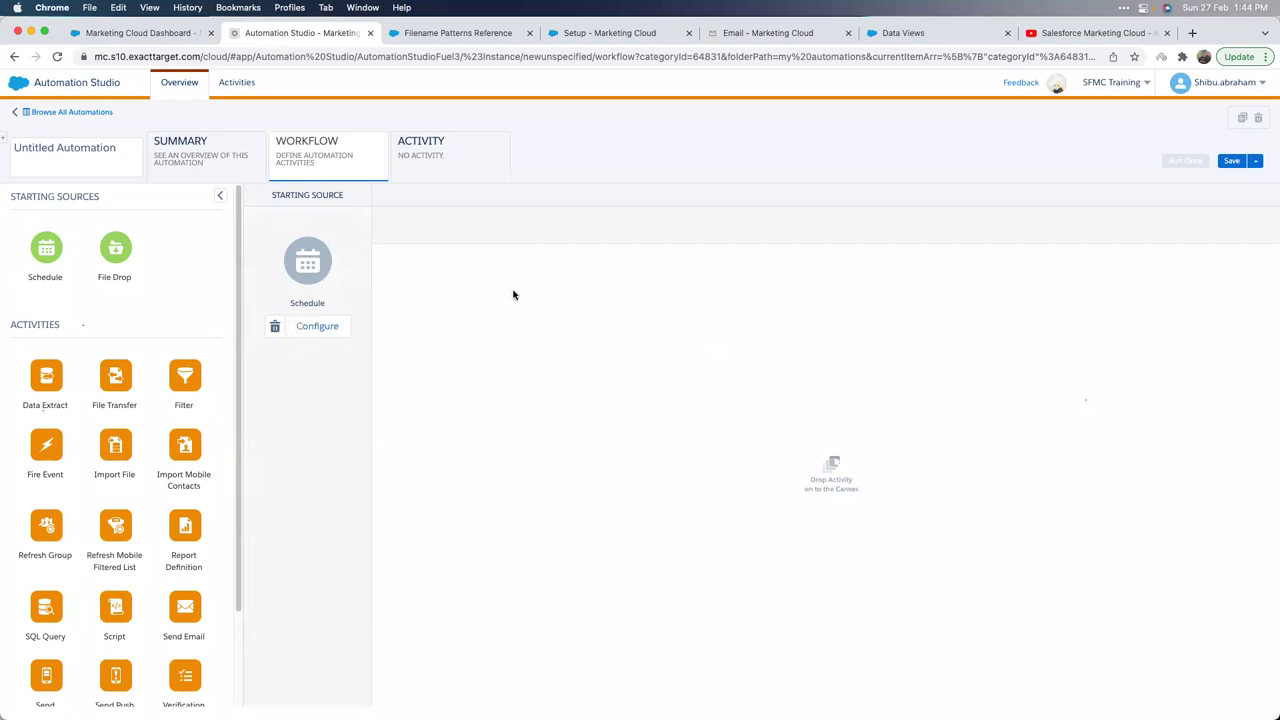
left_click(316, 331)
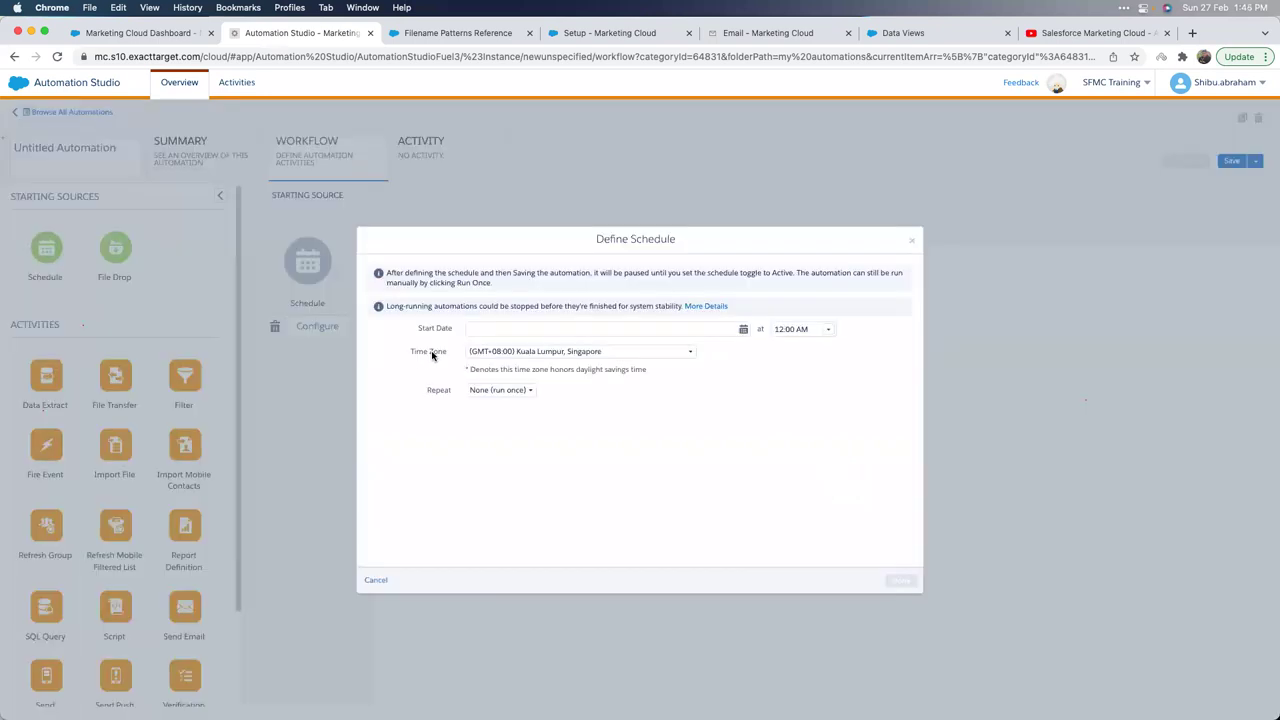
Examine the start date, start time and repeat options for the schedule, and close the setup without saving.
left_click(525, 328)
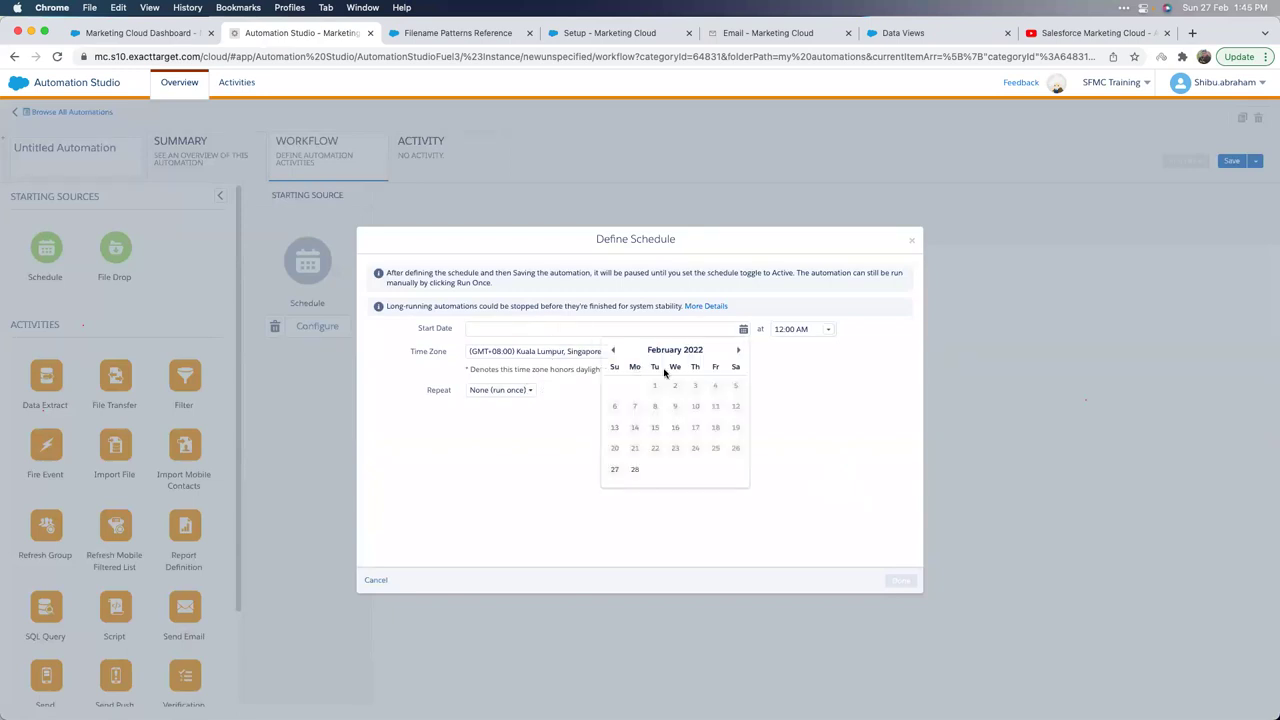
left_click(786, 405)
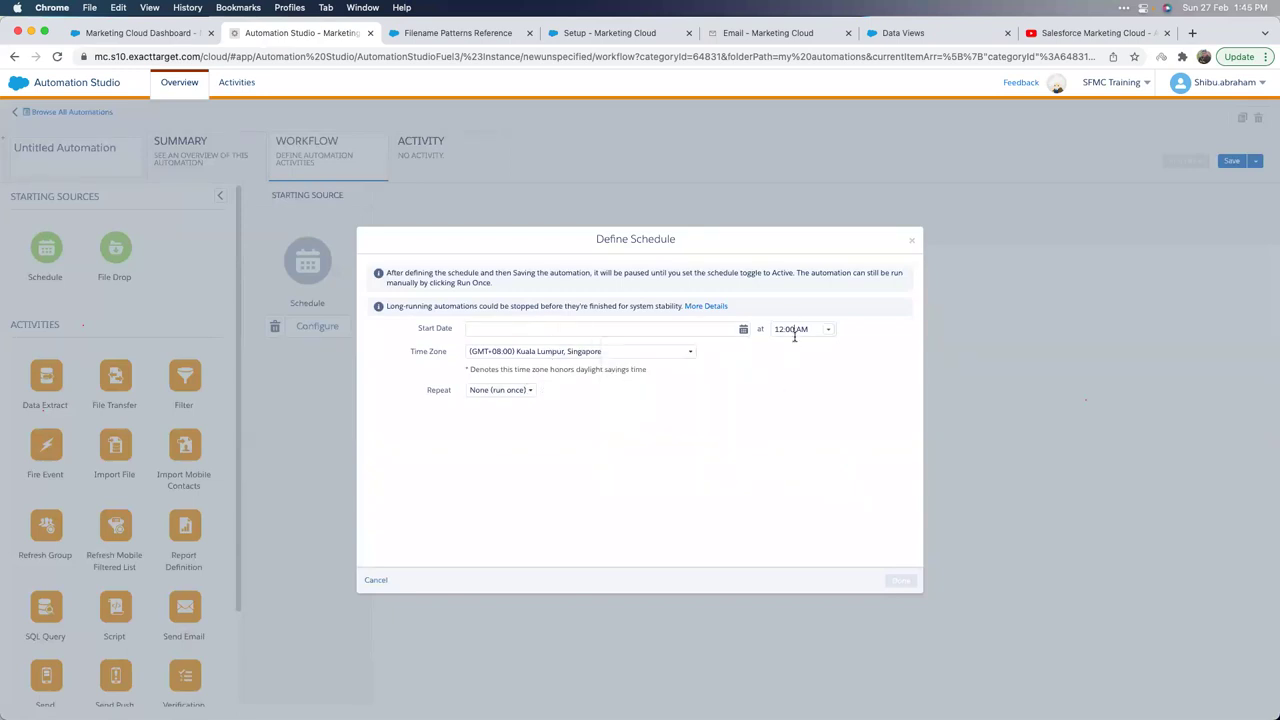
left_click(828, 330)
left_click(700, 430)
left_click(502, 392)
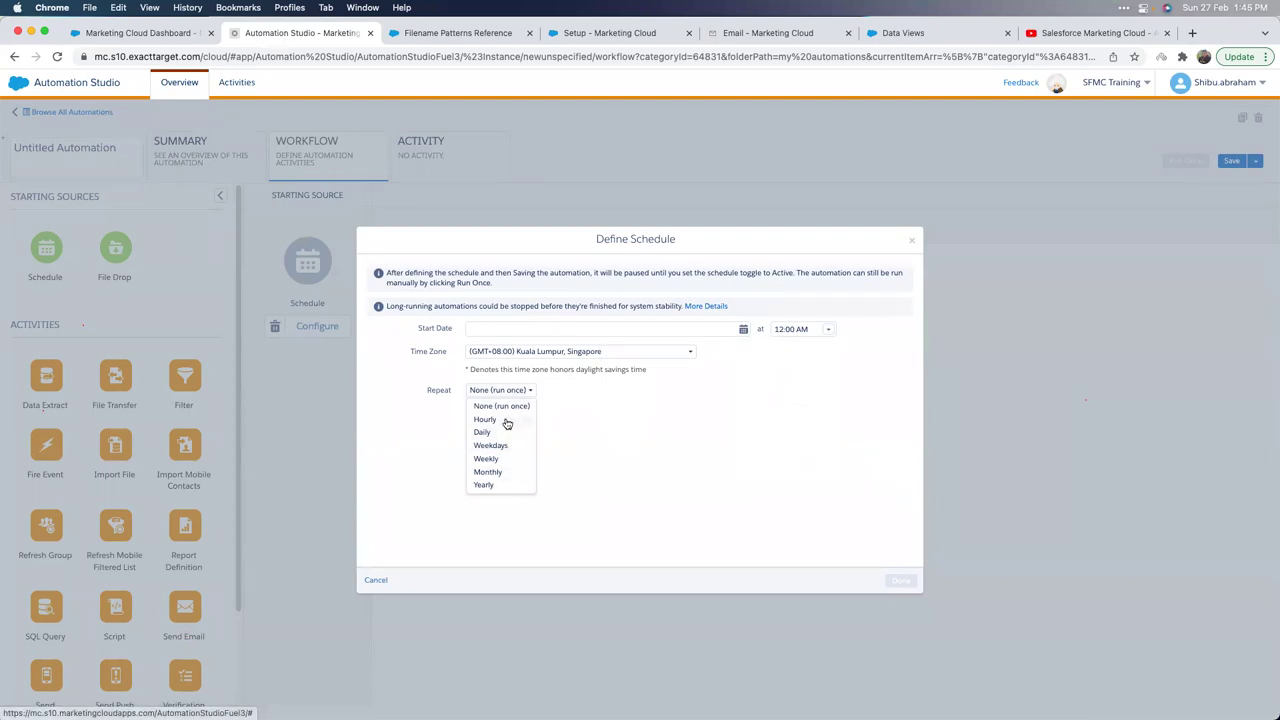
left_click(508, 410)
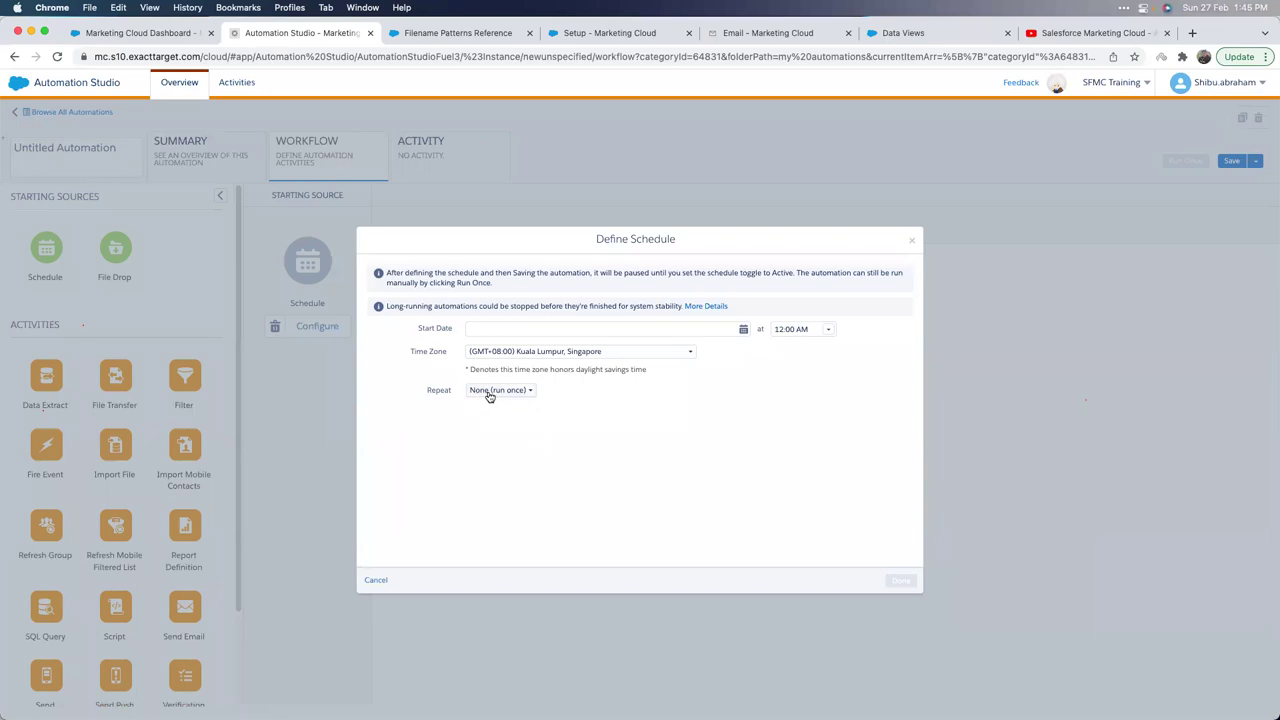
left_click(489, 393)
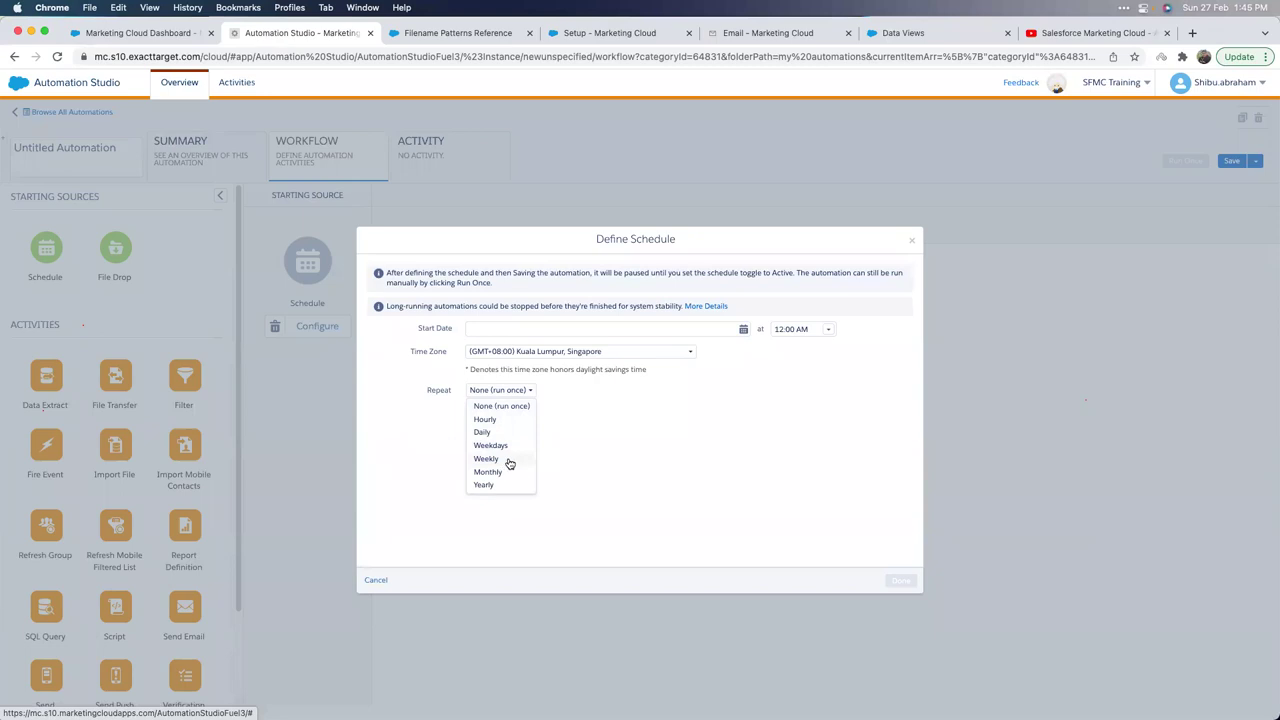
left_click(565, 430)
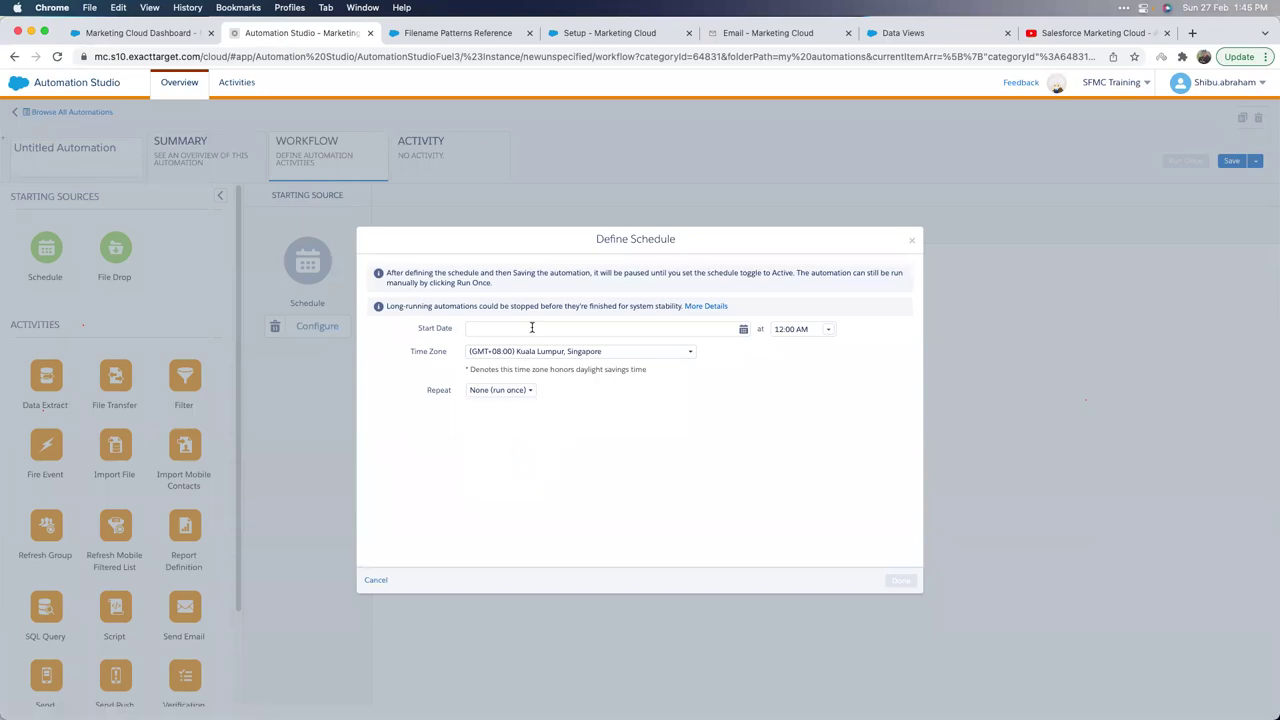
left_click(379, 581)
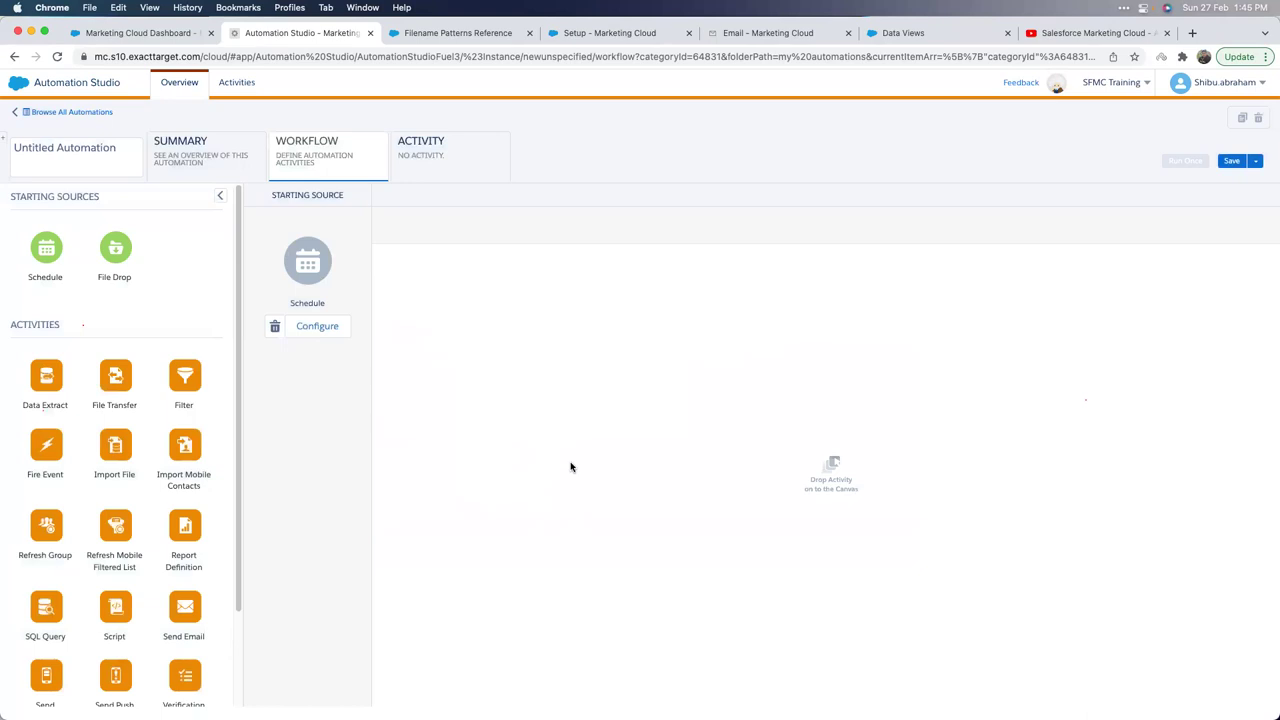
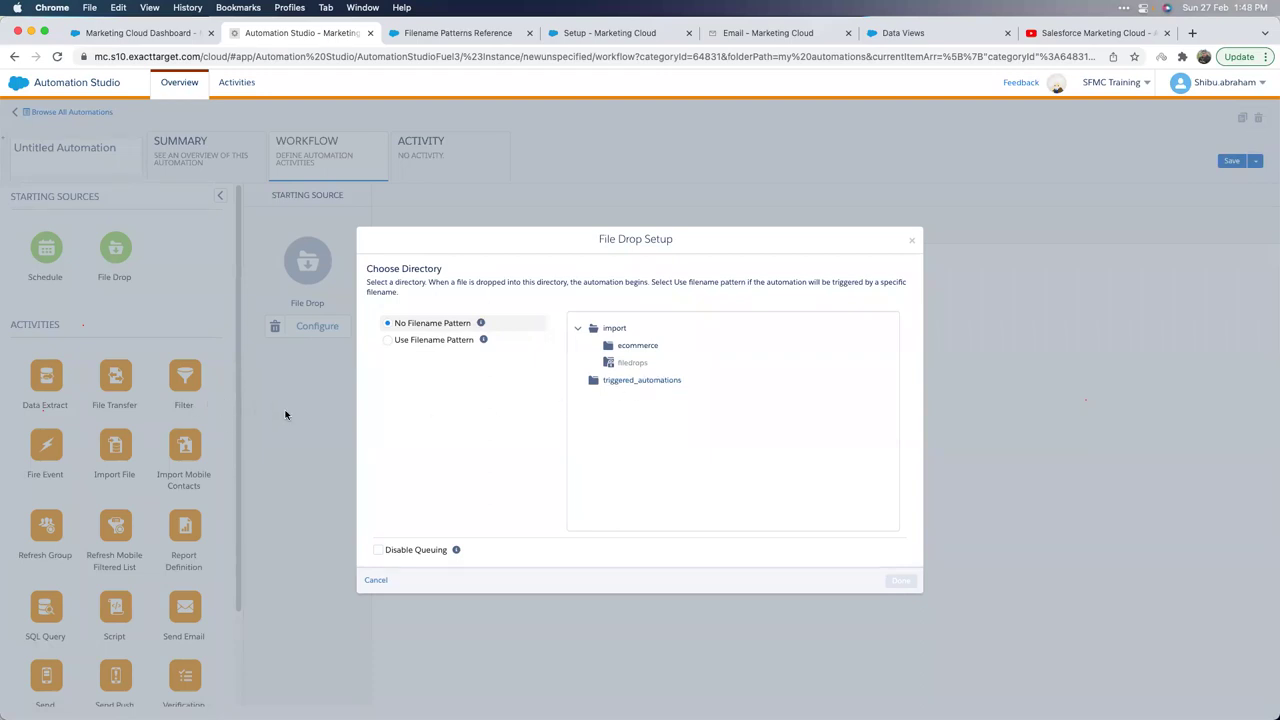
Set the file drop trigger to use a filename pattern, keeping Contains after comparing the match types and the No Filename Pattern option.
left_click(432, 341)
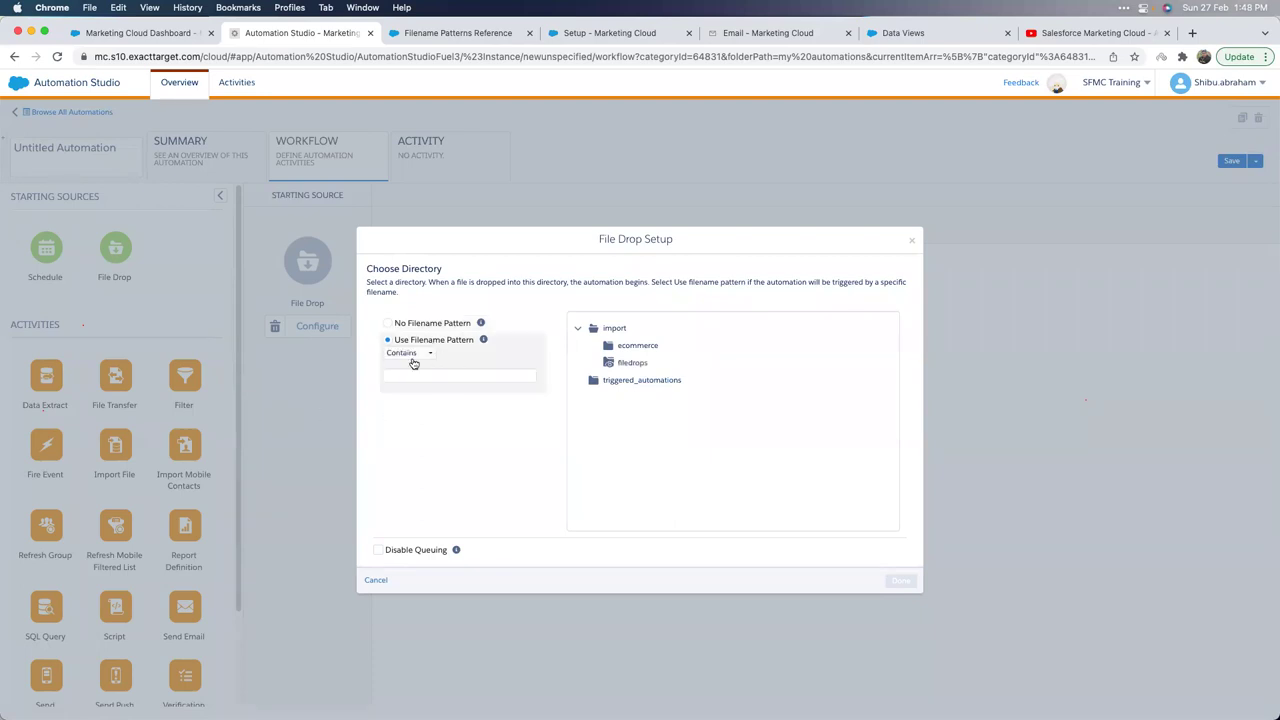
left_click(424, 357)
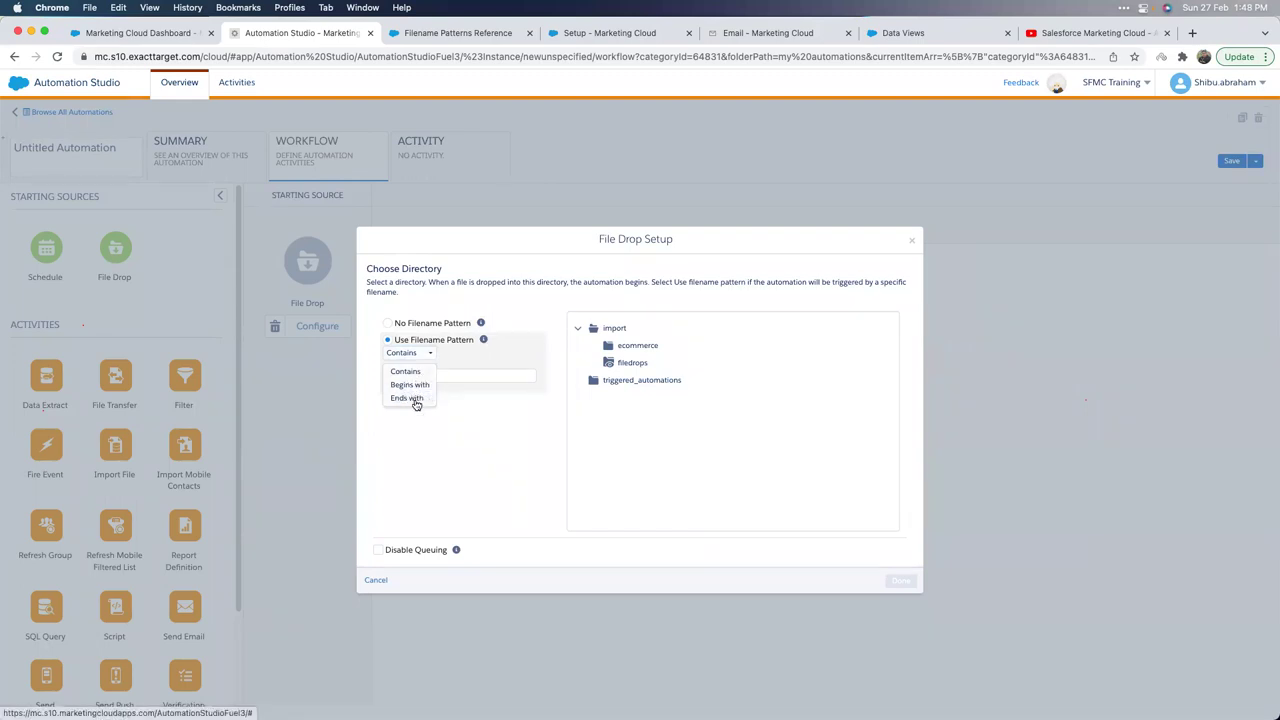
left_click(455, 376)
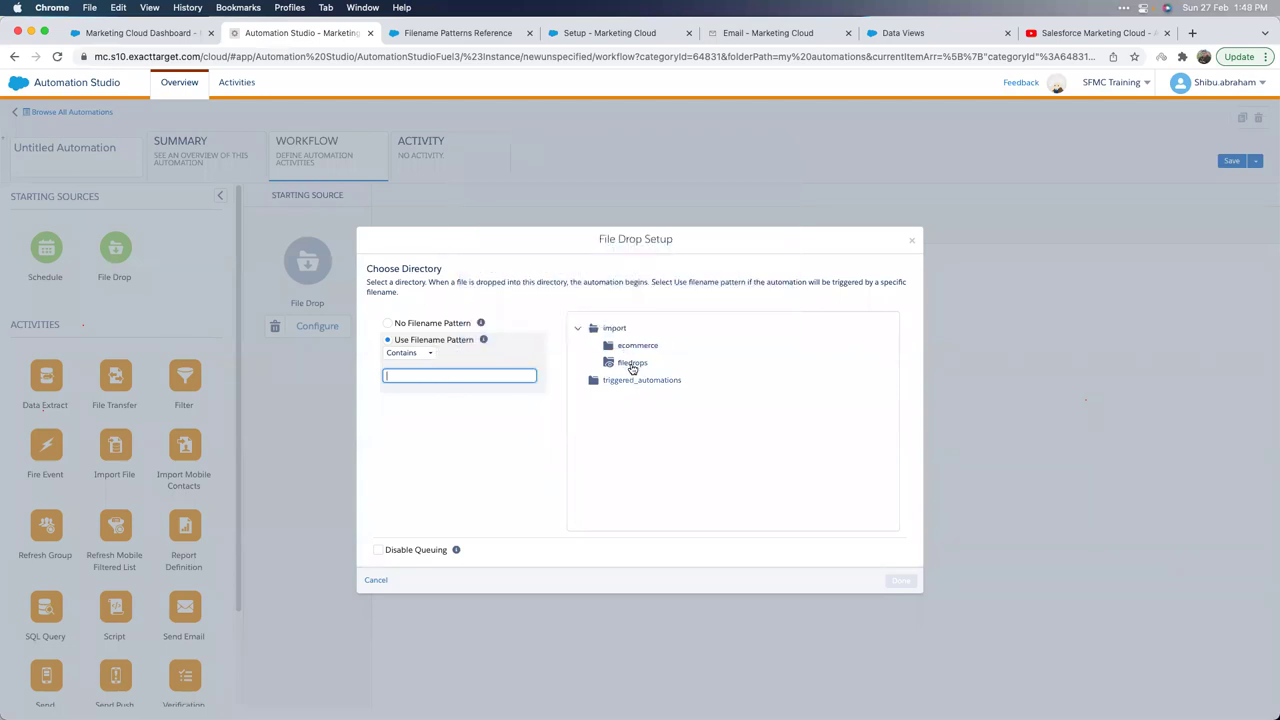
mouse_move(631, 367)
left_click(426, 323)
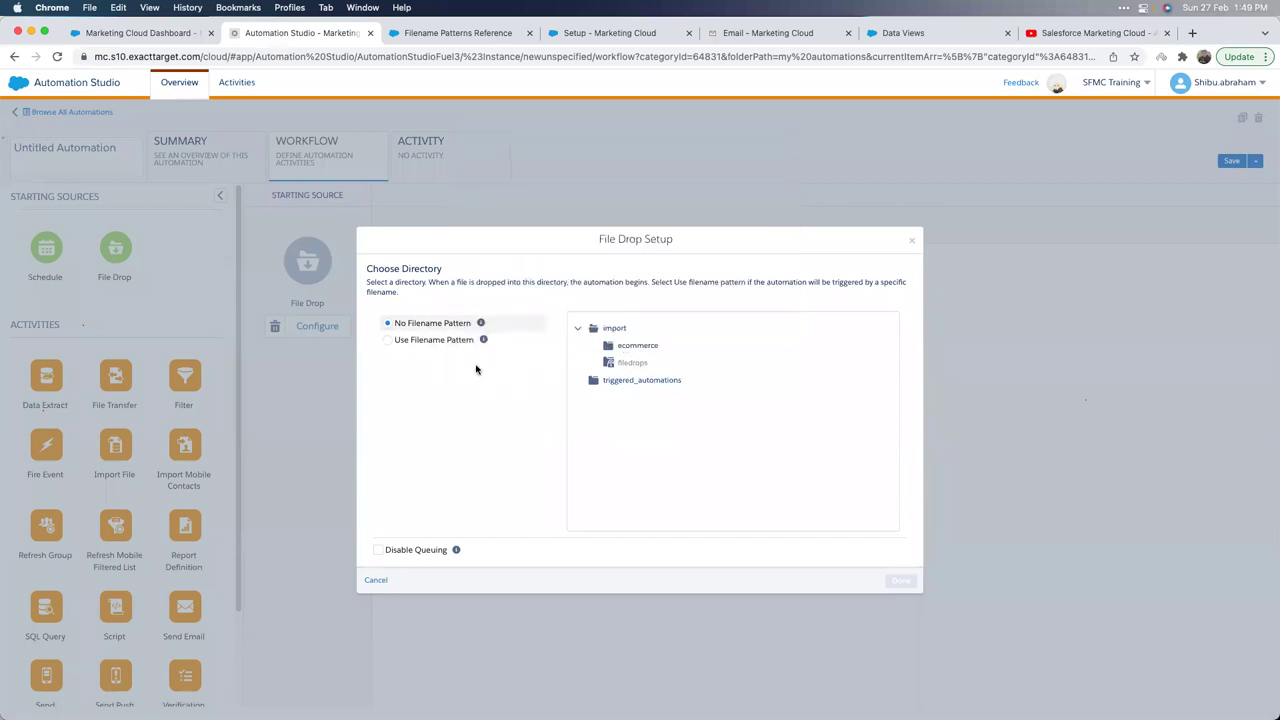
left_click(428, 341)
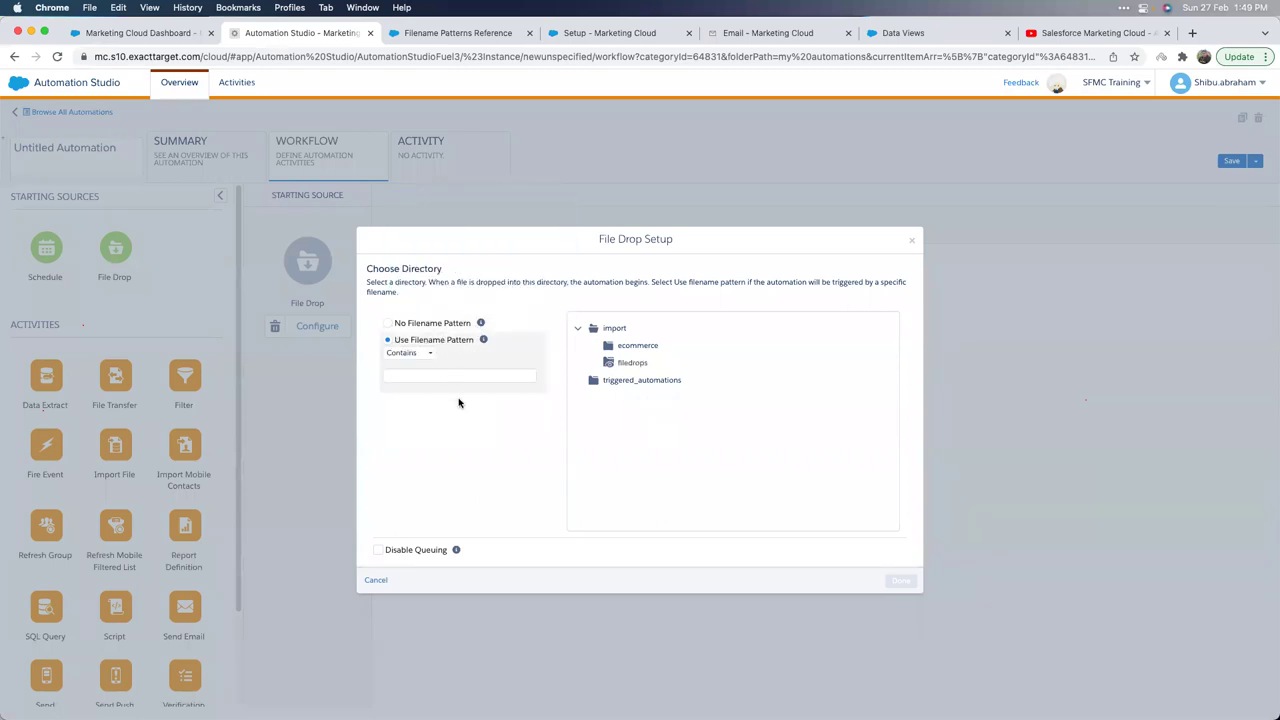
left_click(415, 353)
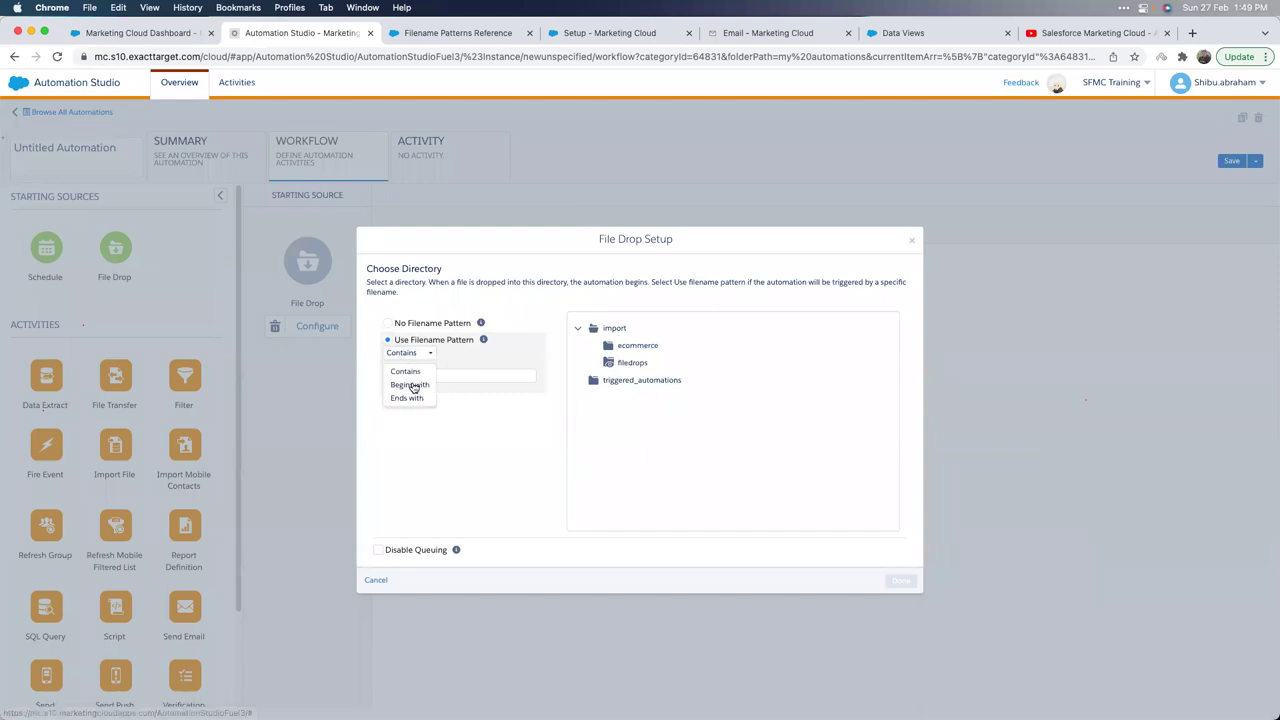
left_click(469, 377)
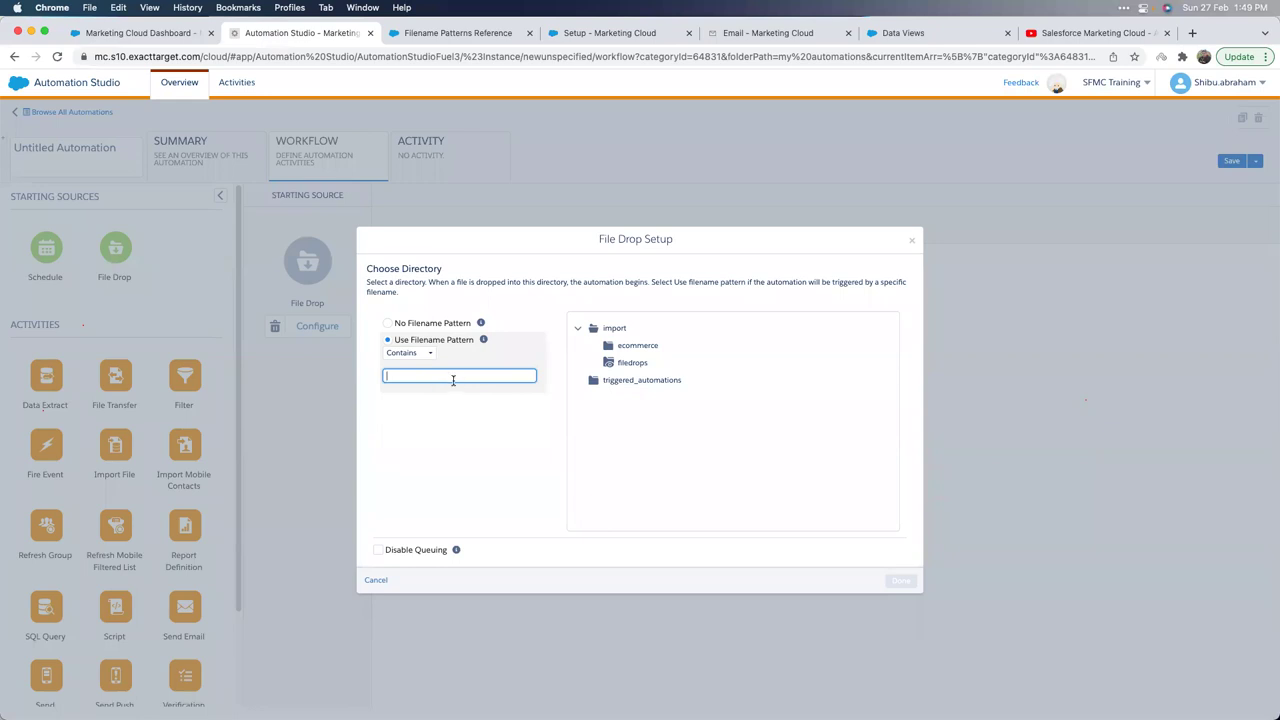
Examine the Contains, Begins With and Ends With examples in the Filename Patterns Reference help article.
left_click(445, 33)
scroll(600, 360, "down", 2)
scroll(597, 370, "up", 5)
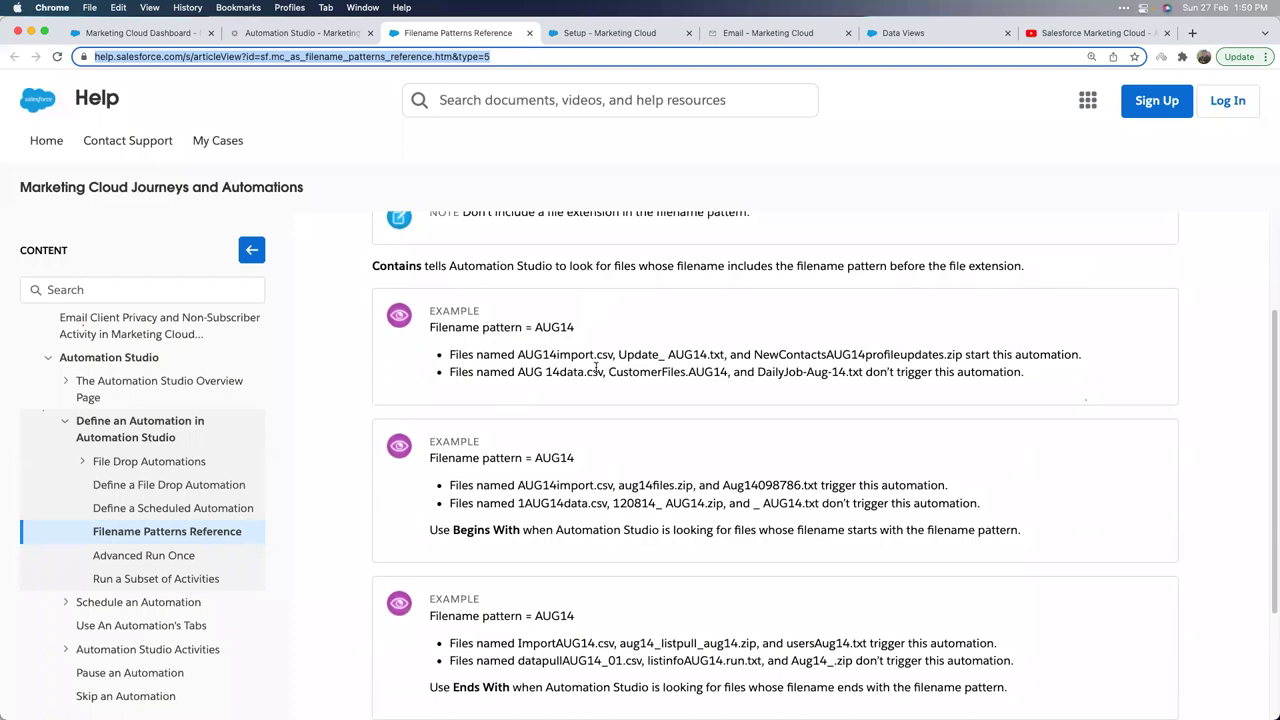
scroll(597, 370, "down", 2)
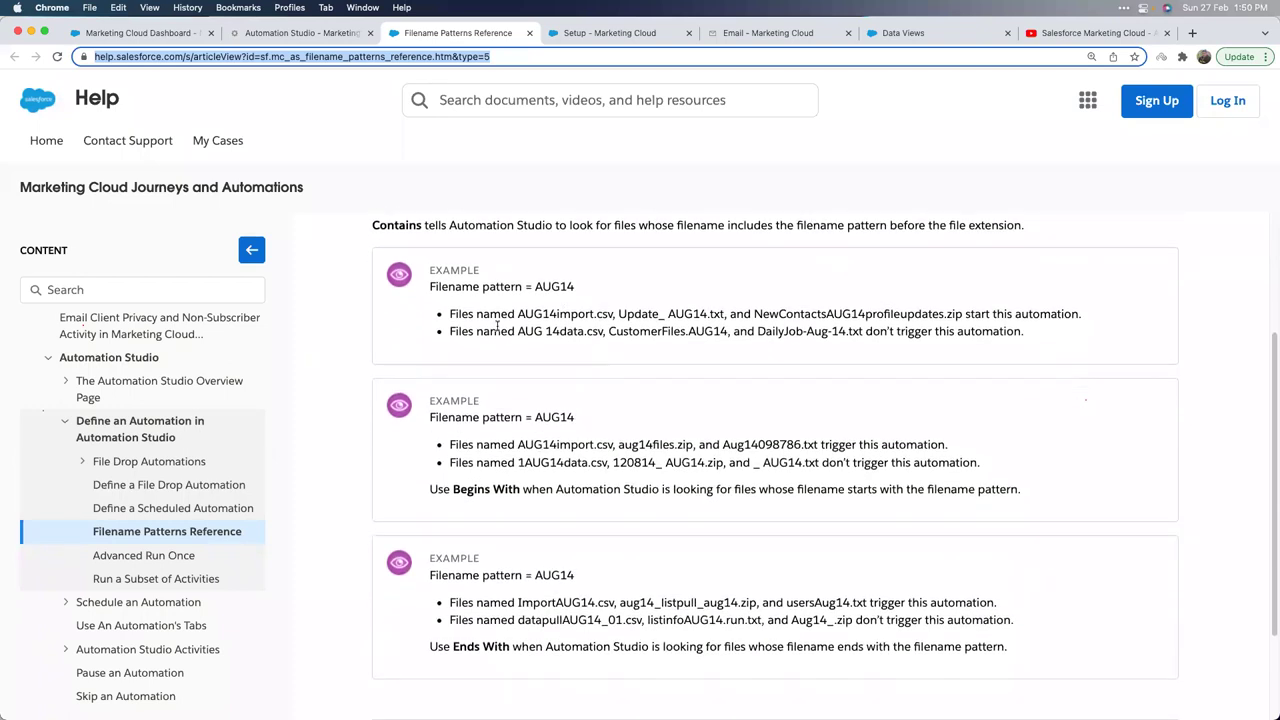
Highlight the Contains, Begins With and Ends With rules in the filename pattern examples for comparison.
double_click(390, 228)
left_click(463, 458)
left_click_drag(454, 489, 522, 489)
left_click(539, 507)
left_click_drag(454, 647, 510, 647)
left_click(592, 642)
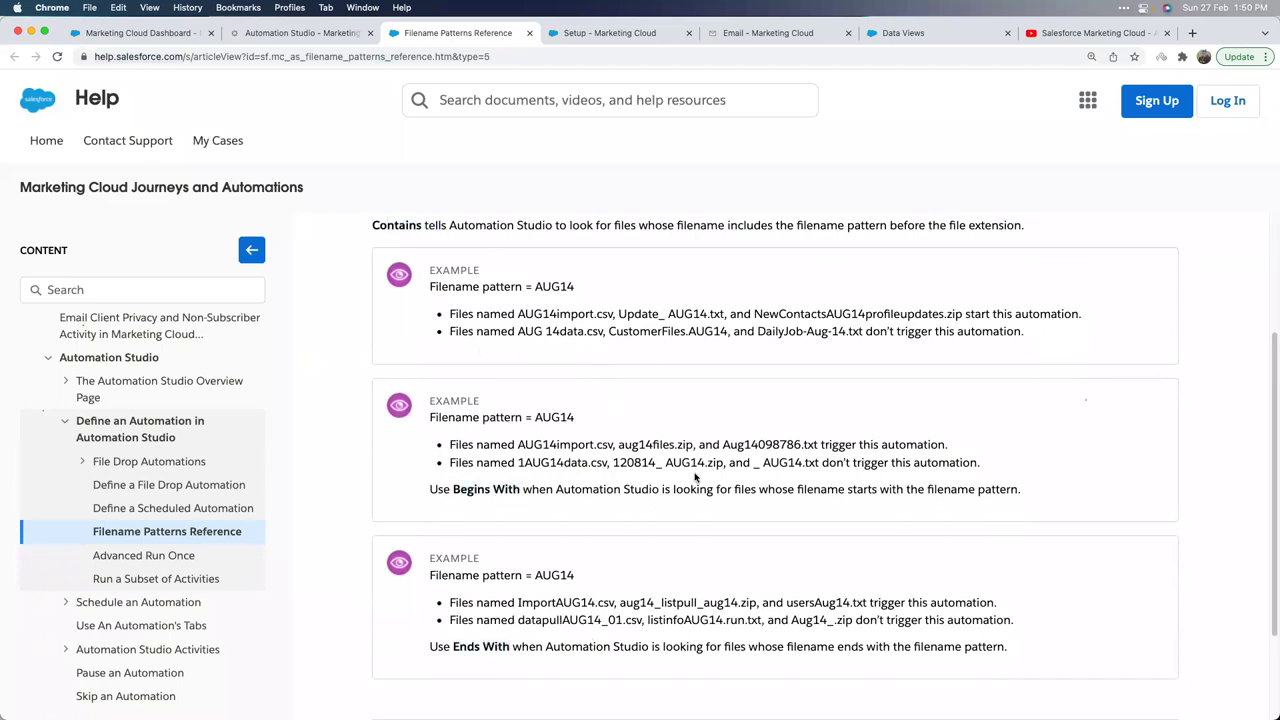
Return to the untitled automation and close its File Drop Setup without saving.
left_click(330, 33)
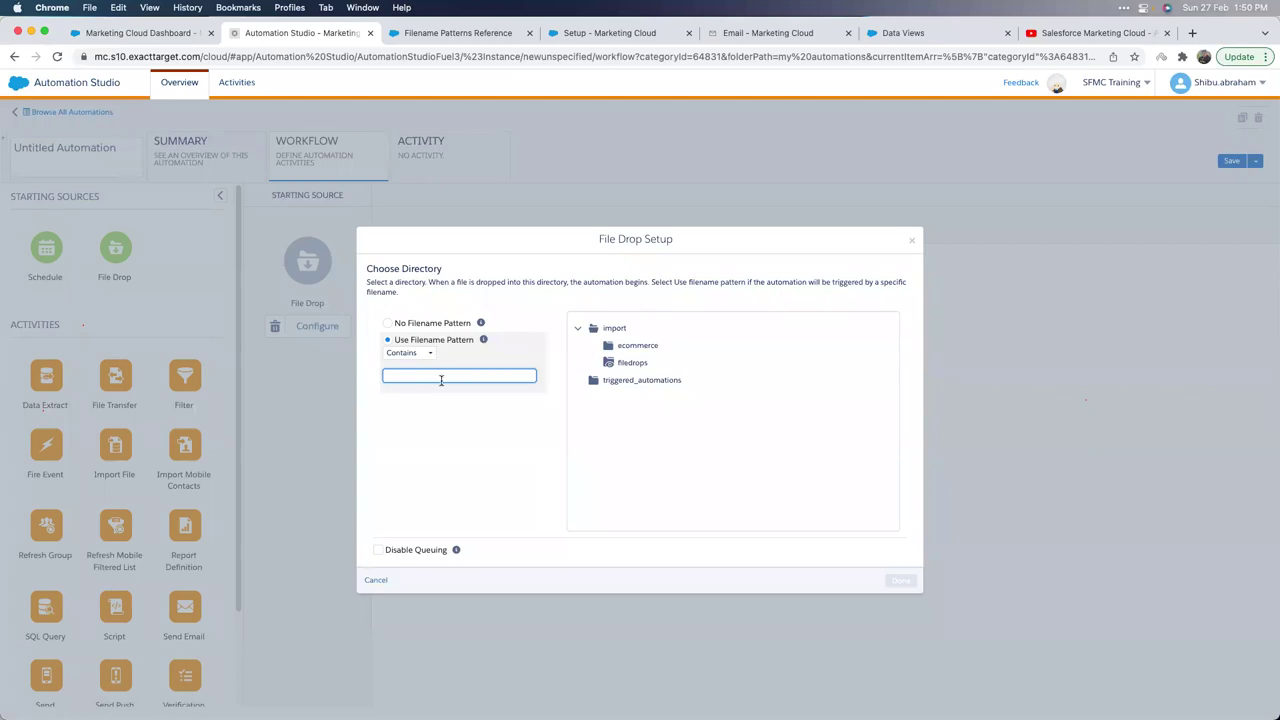
left_click(376, 581)
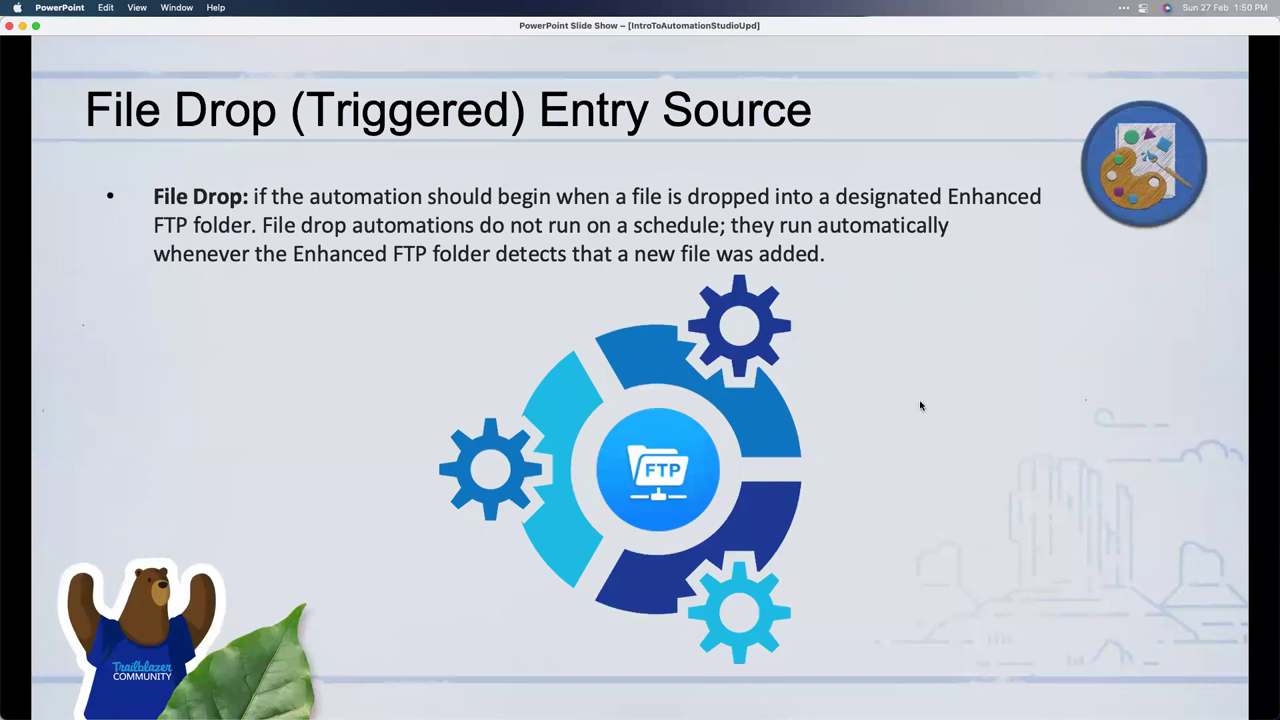
Advance the presentation to the File Locations in Marketing Cloud slide, and switch to the Marketing Cloud Setup page in Chrome.
left_click(921, 405)
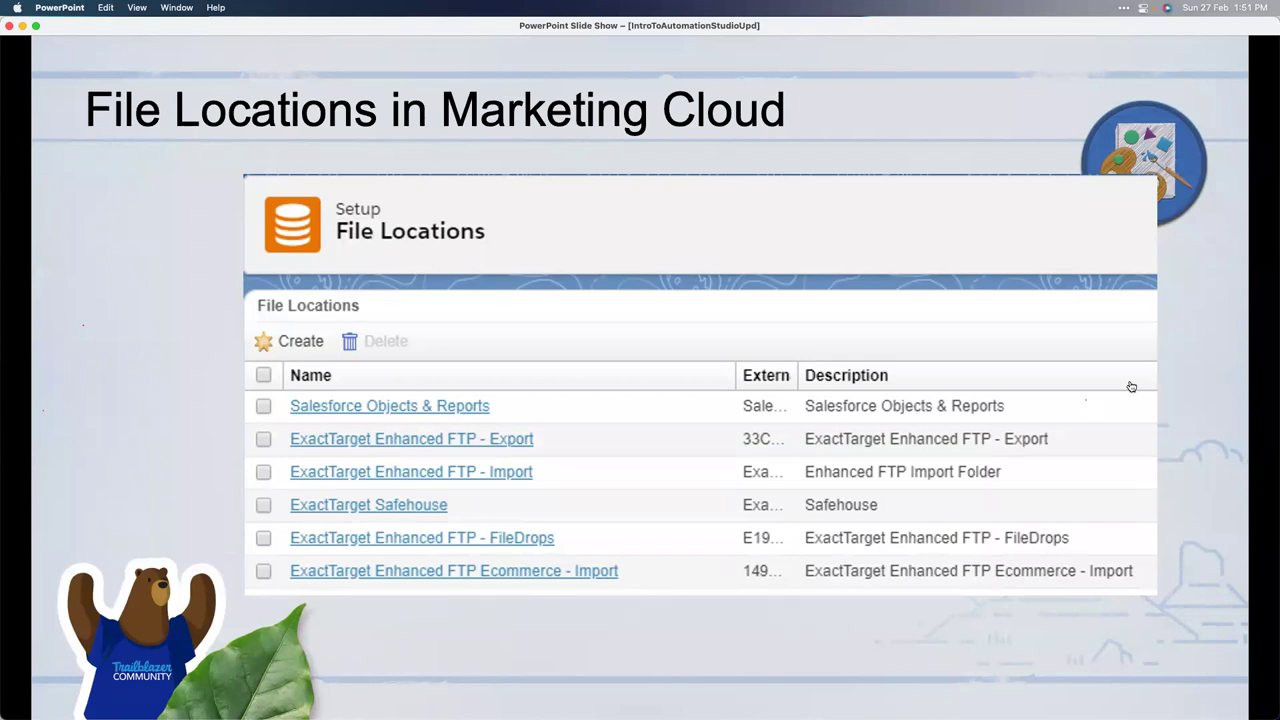
key("super+Tab")
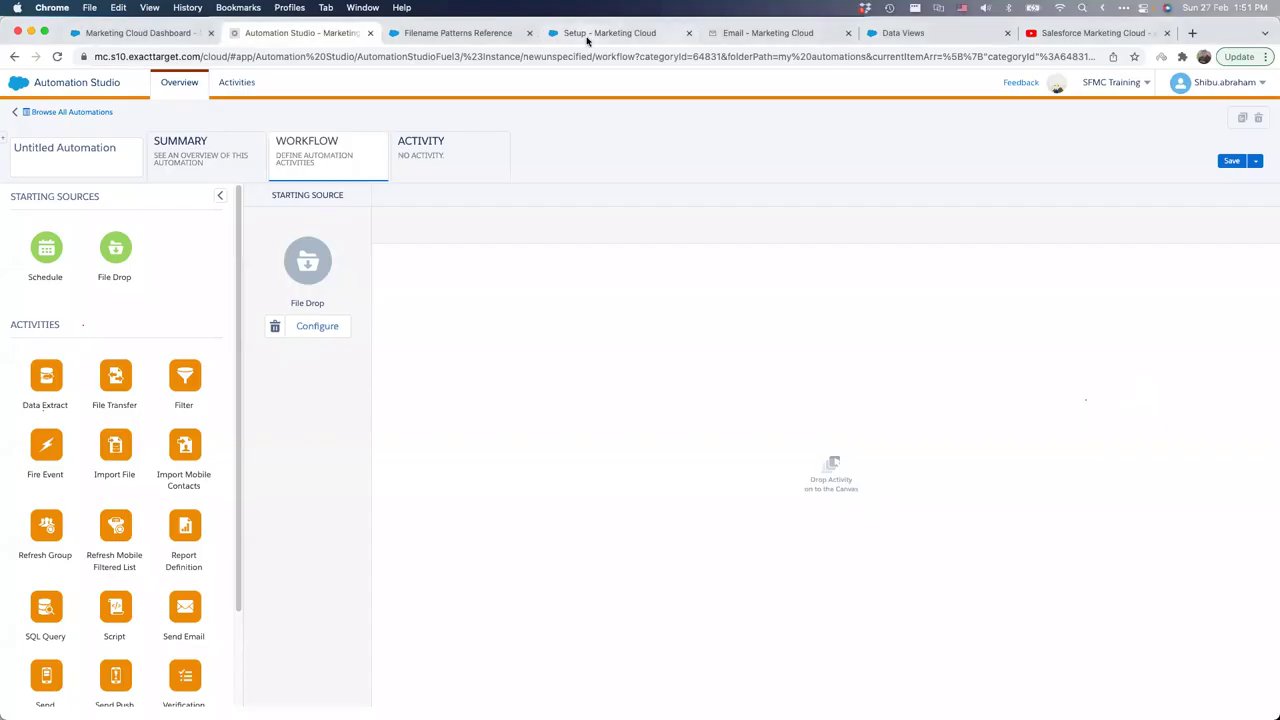
left_click(587, 36)
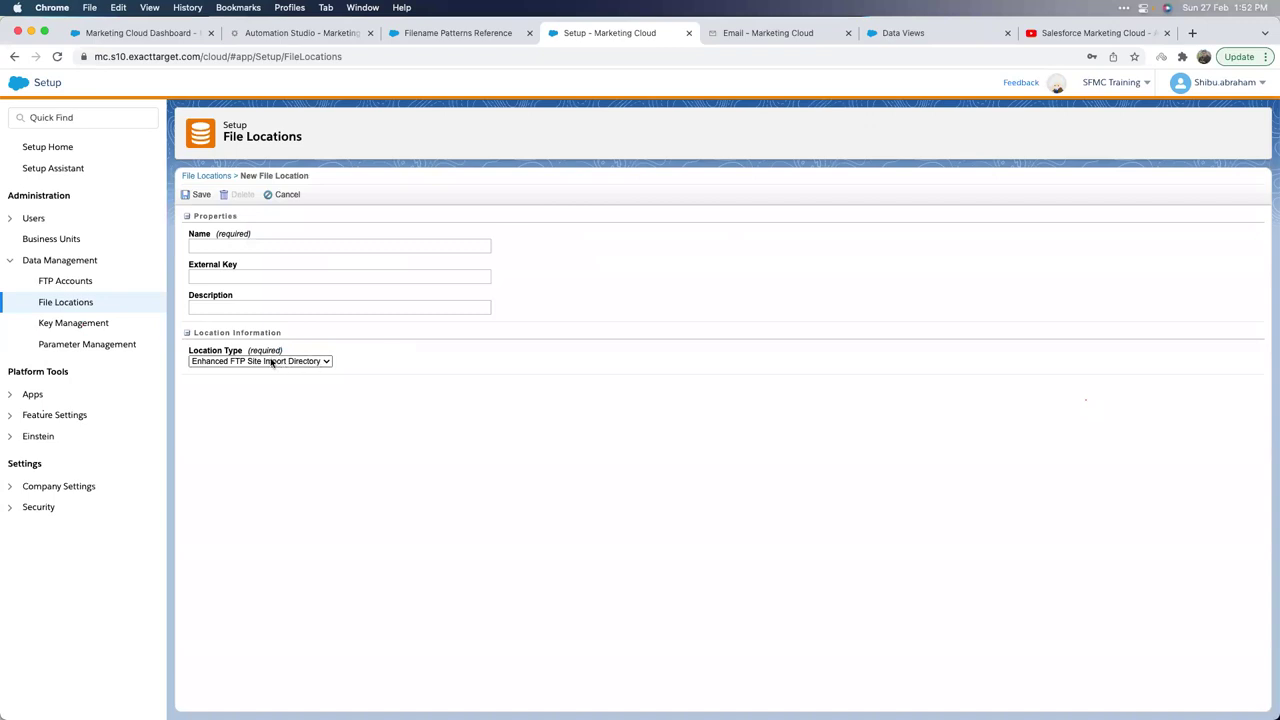
Examine the new file location's properties and available location types, and cancel the form without saving.
left_click(221, 246)
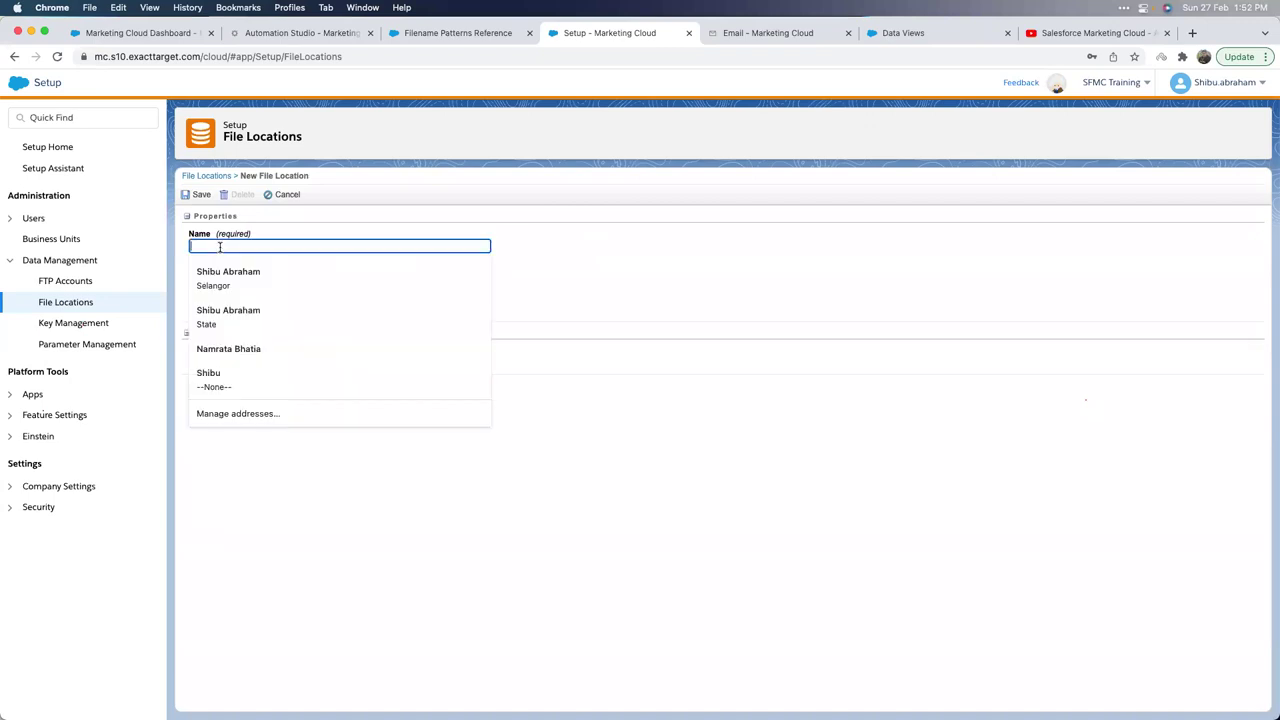
left_click(524, 218)
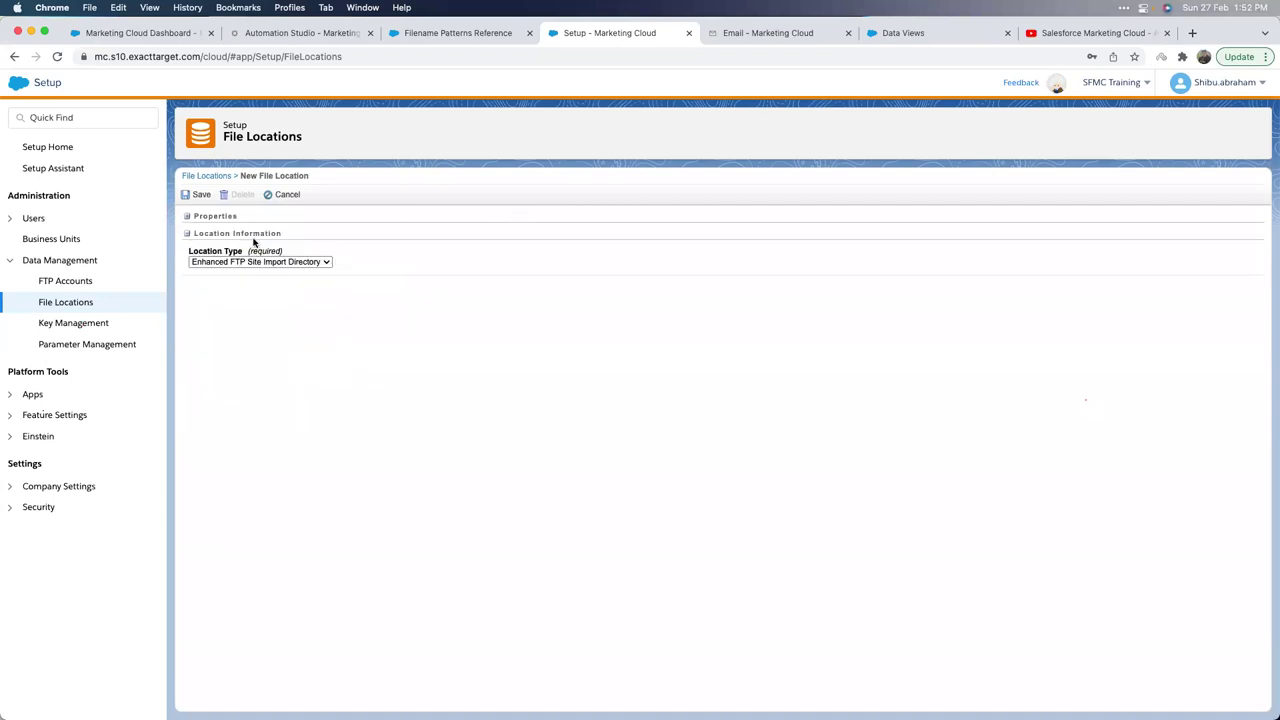
left_click(186, 217)
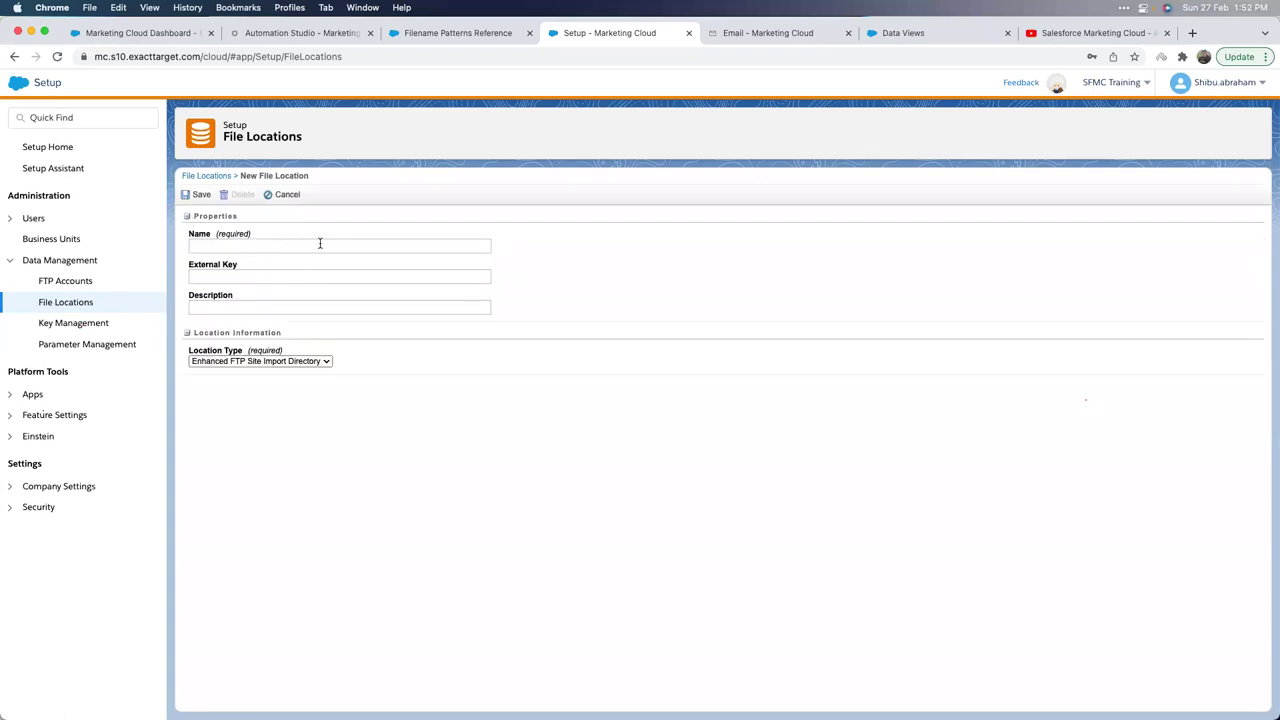
left_click(290, 361)
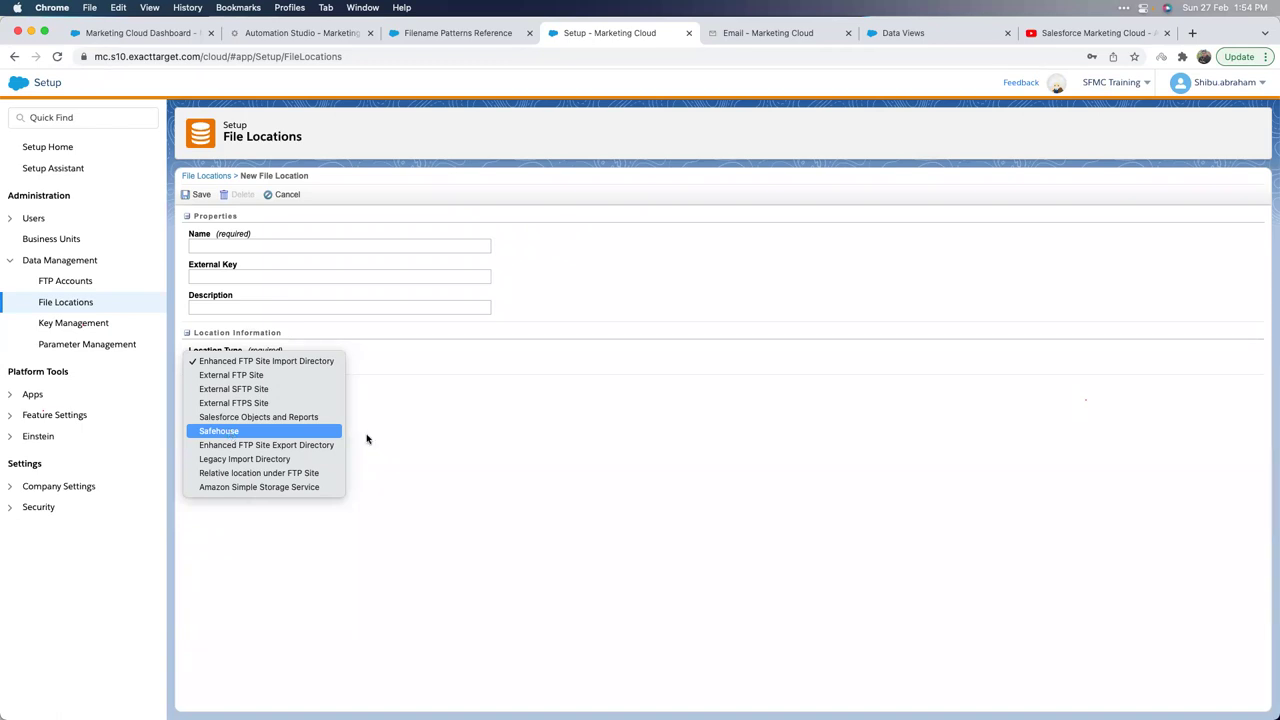
left_click(470, 441)
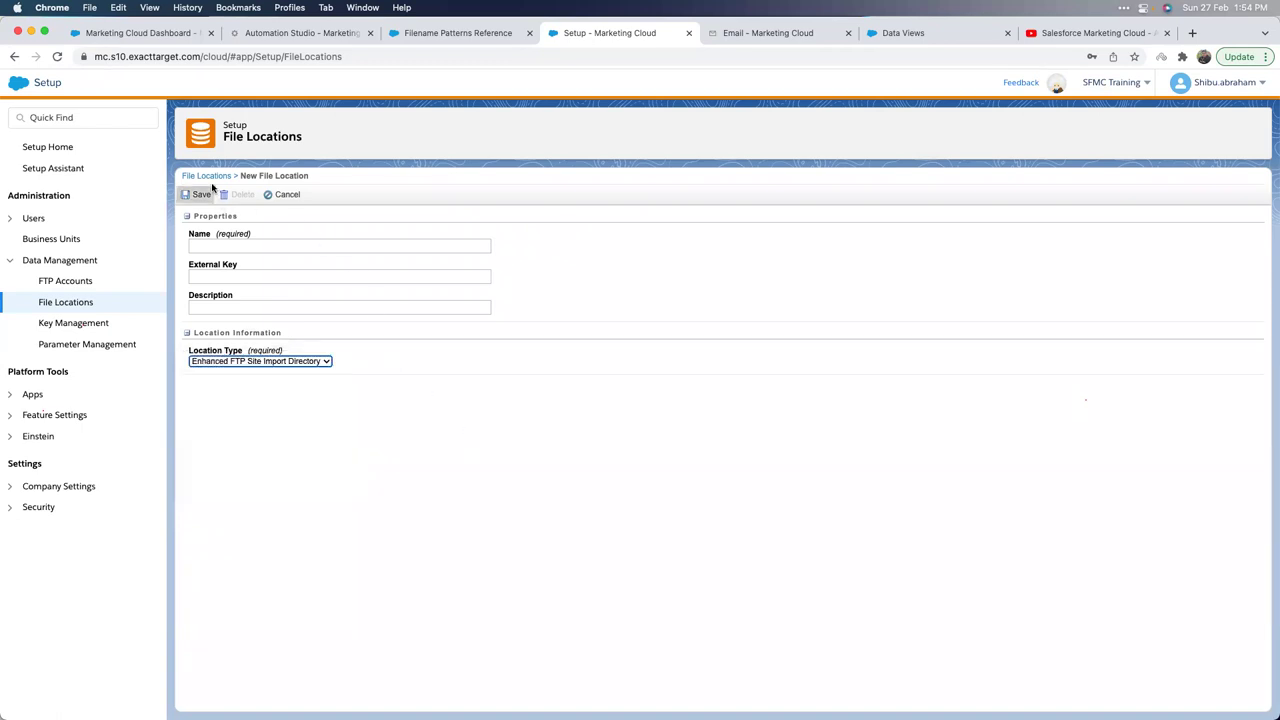
left_click(285, 196)
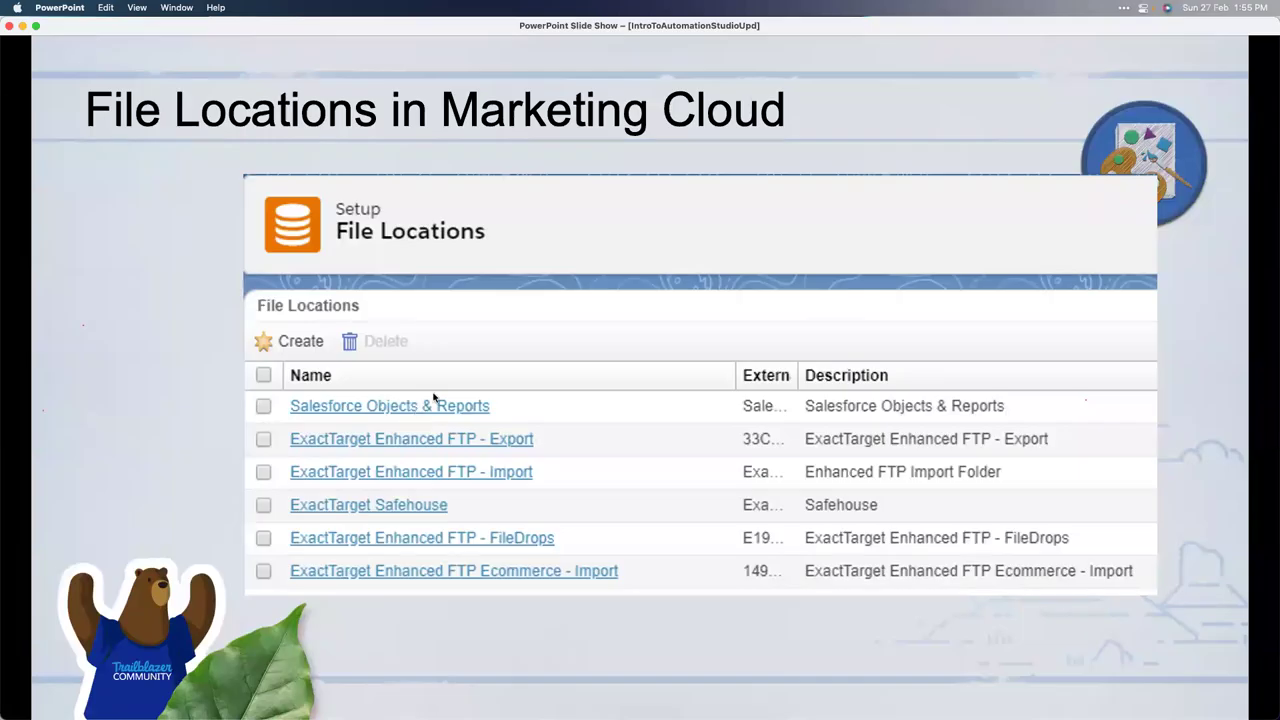
Advance the presentation past the Automation Studio Activities title to the File Transfer Activity - Inbound slide.
key("Right")
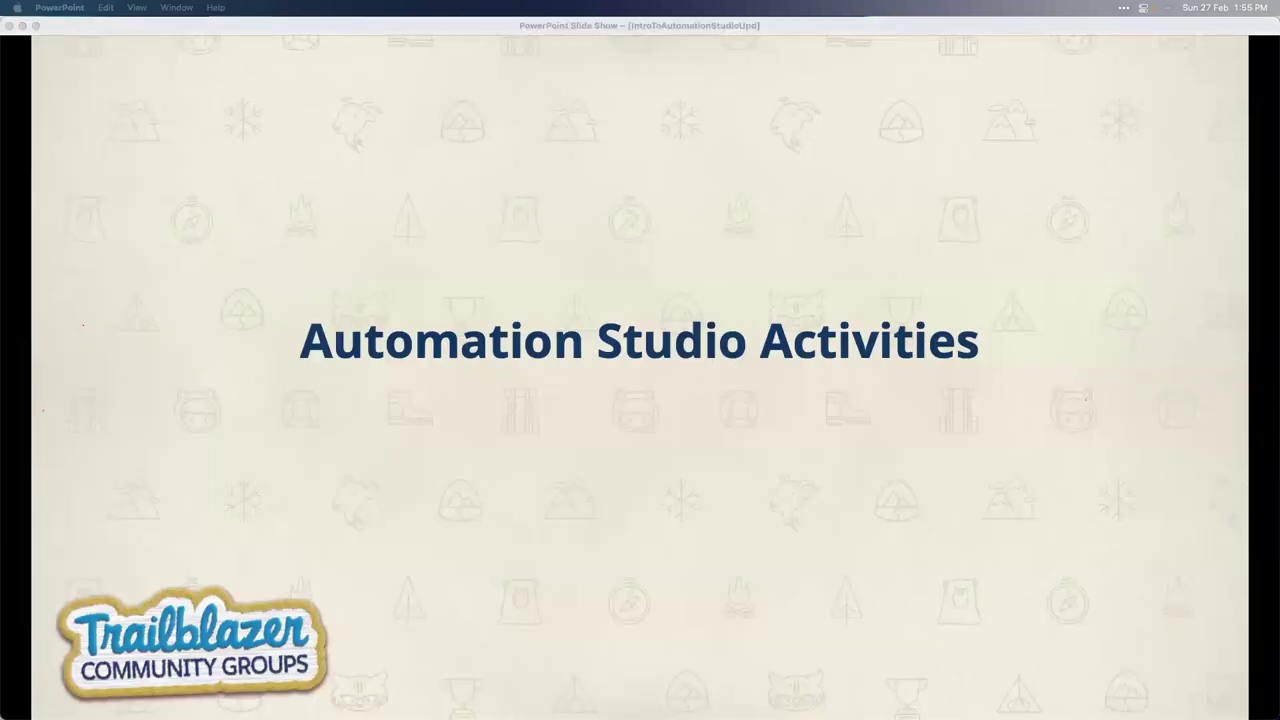
left_click(928, 479)
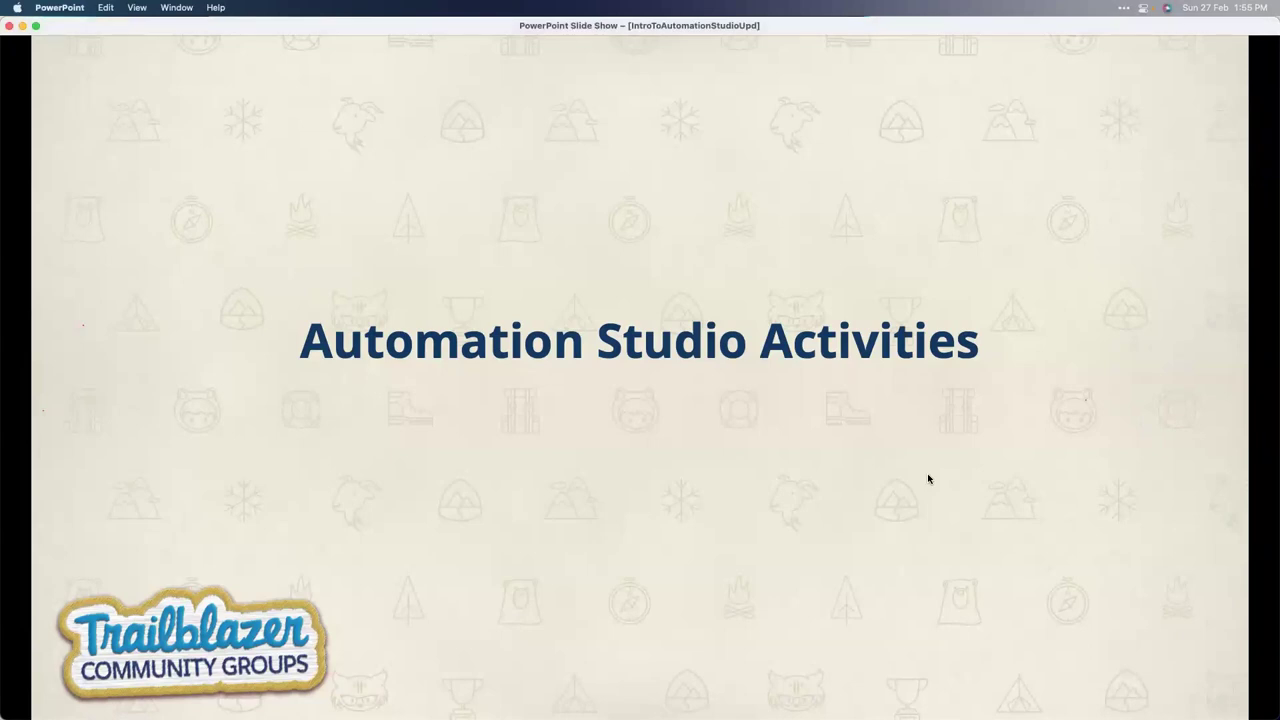
left_click(928, 479)
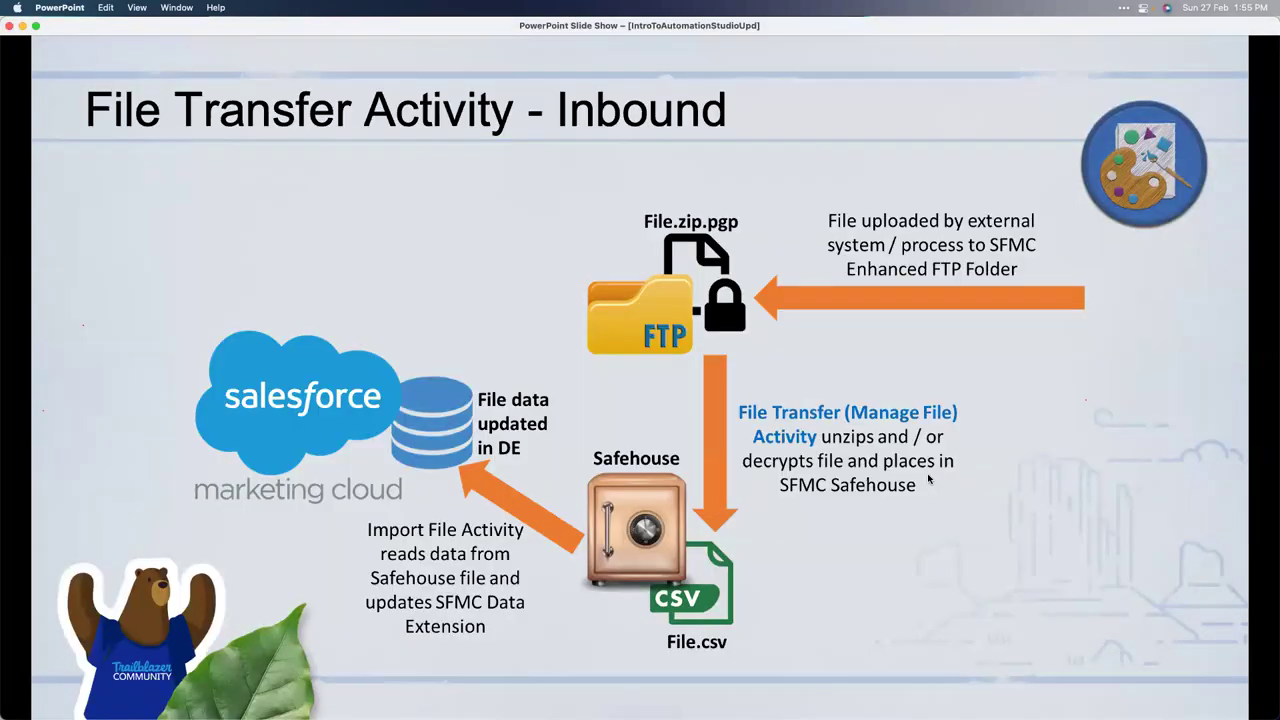
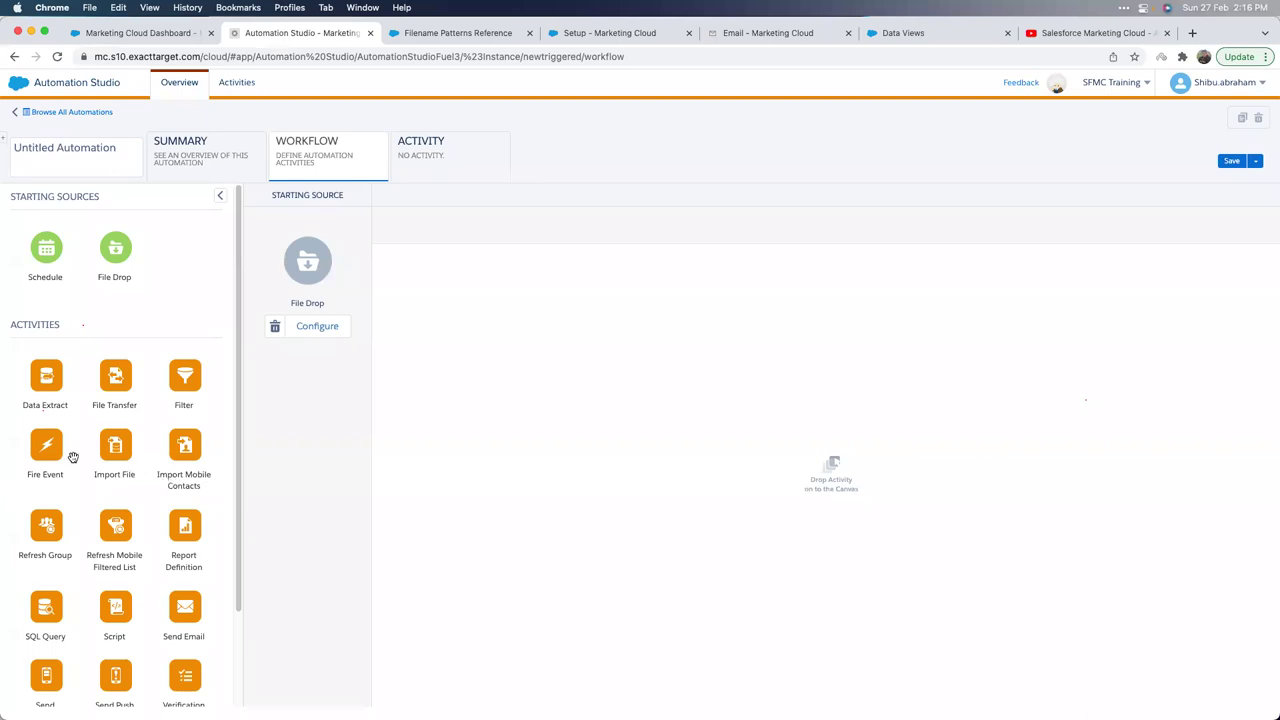
Add a SQL Query activity to Step 1 of the untitled automation's workflow.
scroll(94, 522, "down", 2)
left_click_drag(45, 572, 430, 316)
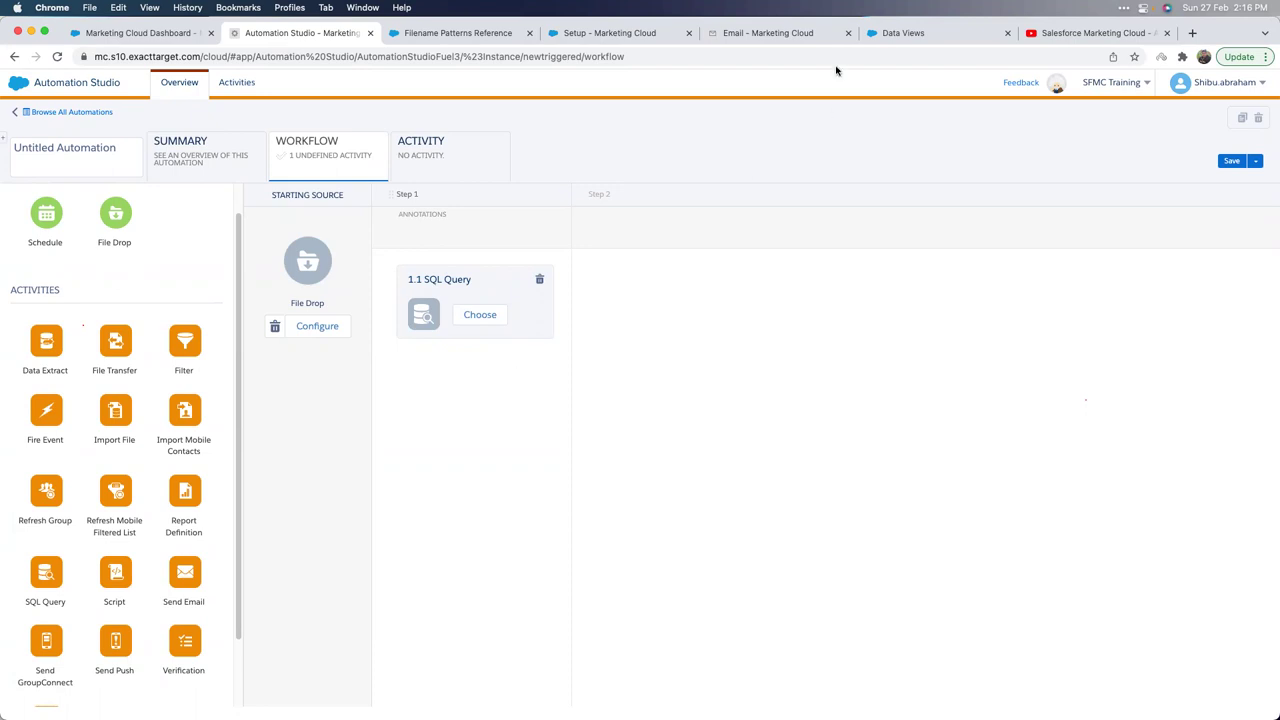
Bring up the Data Views help article and look through the data views listed in its contents.
left_click(931, 35)
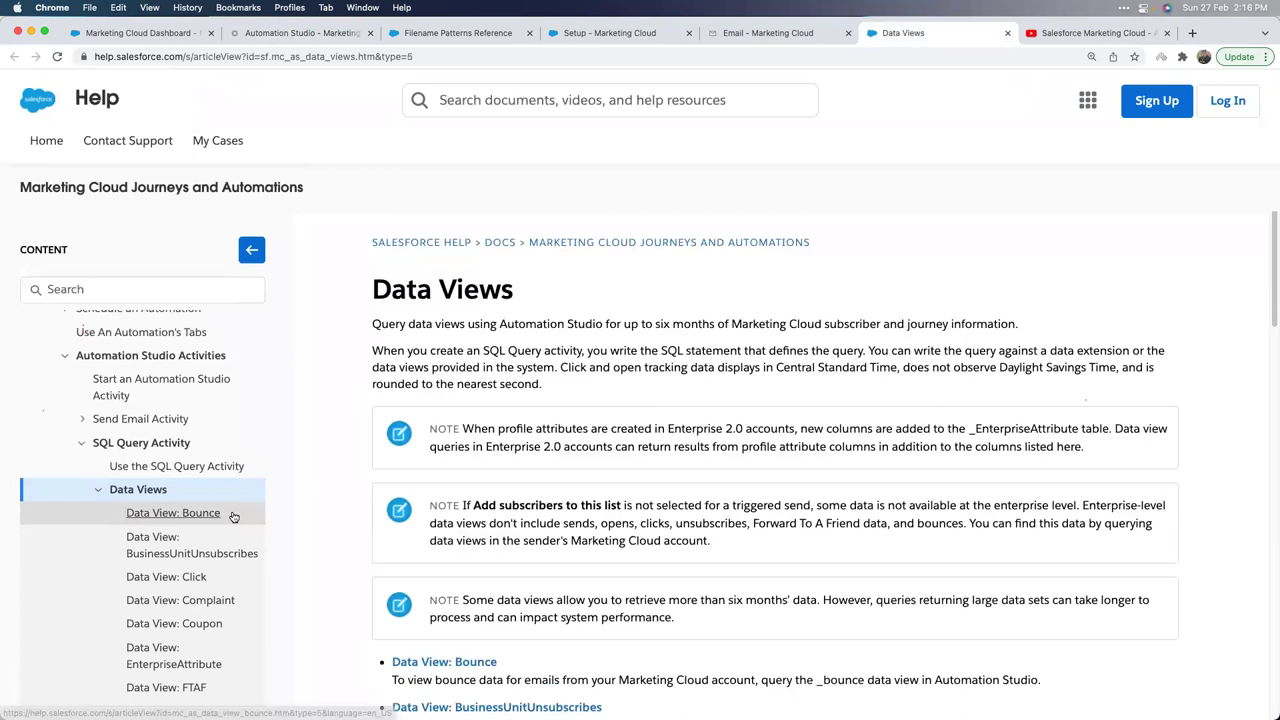
scroll(233, 516, "down", 2)
scroll(233, 516, "down", 5)
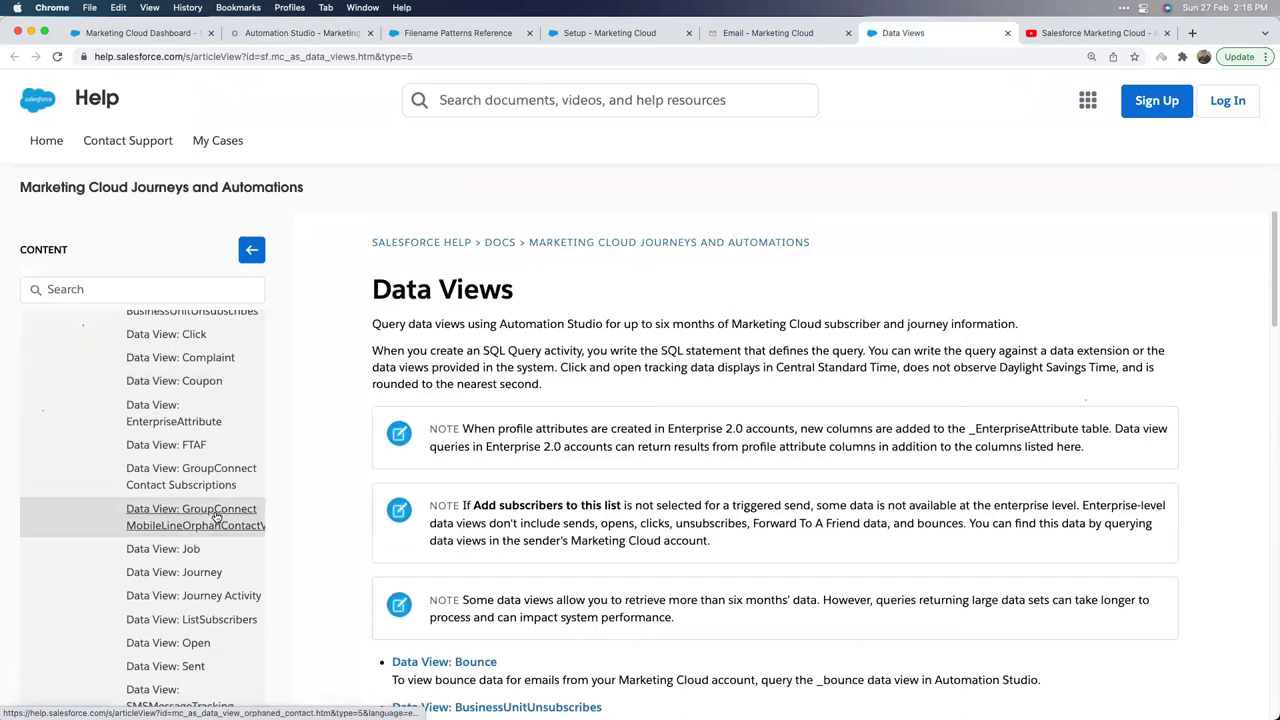
scroll(209, 548, "down", 6)
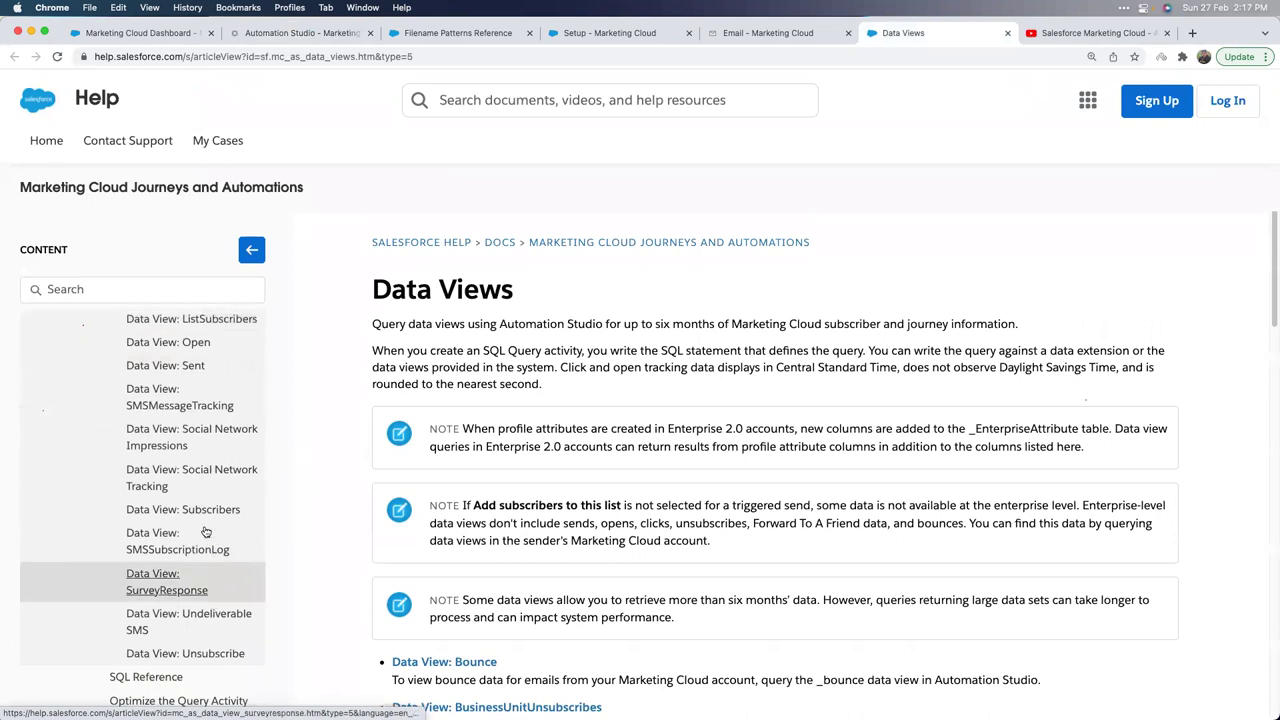
Open the Subscribers data view reference and examine its columns, data types and descriptions.
left_click(205, 512)
scroll(583, 511, "down", 3)
scroll(583, 511, "down", 5)
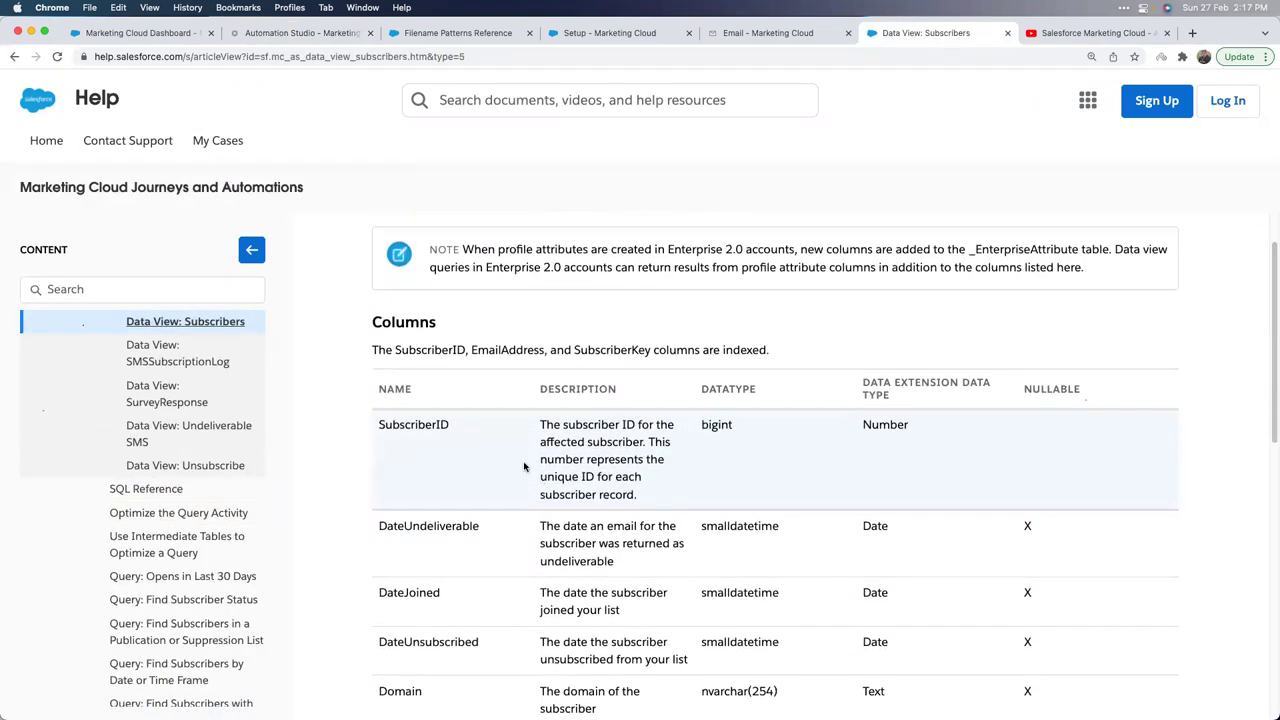
scroll(522, 457, "down", 4)
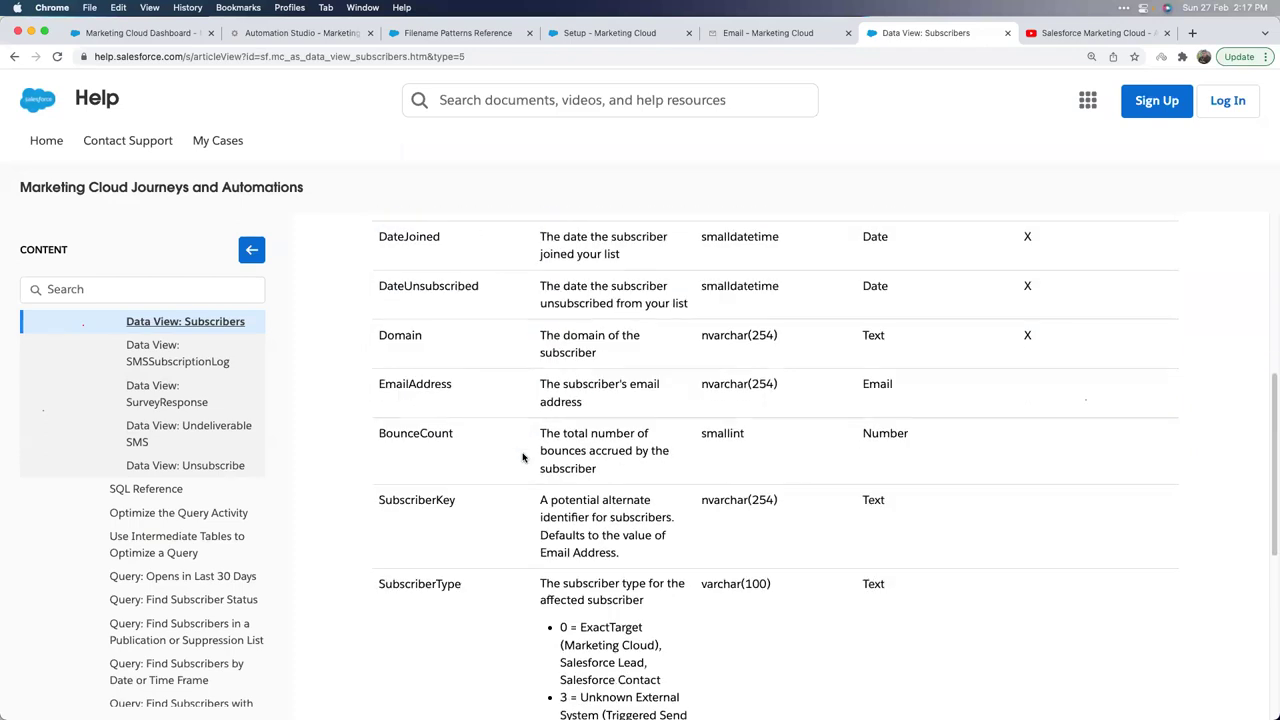
scroll(522, 457, "down", 7)
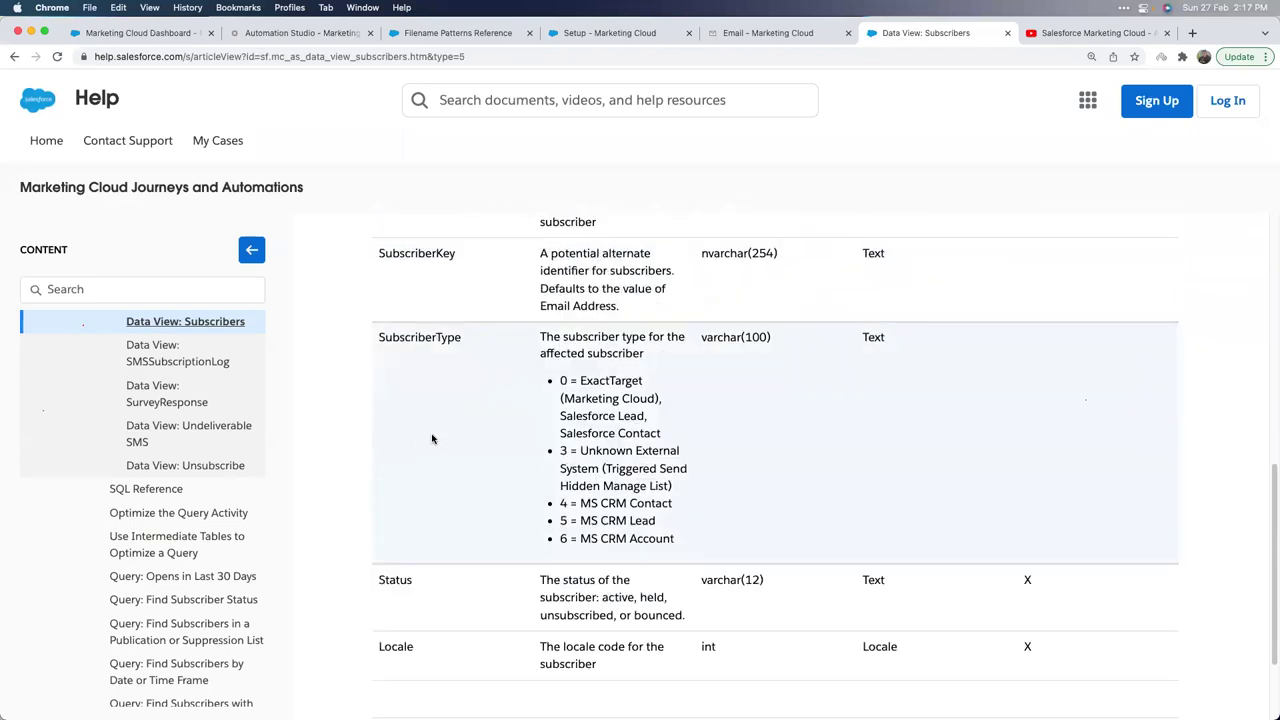
scroll(432, 438, "up", 9)
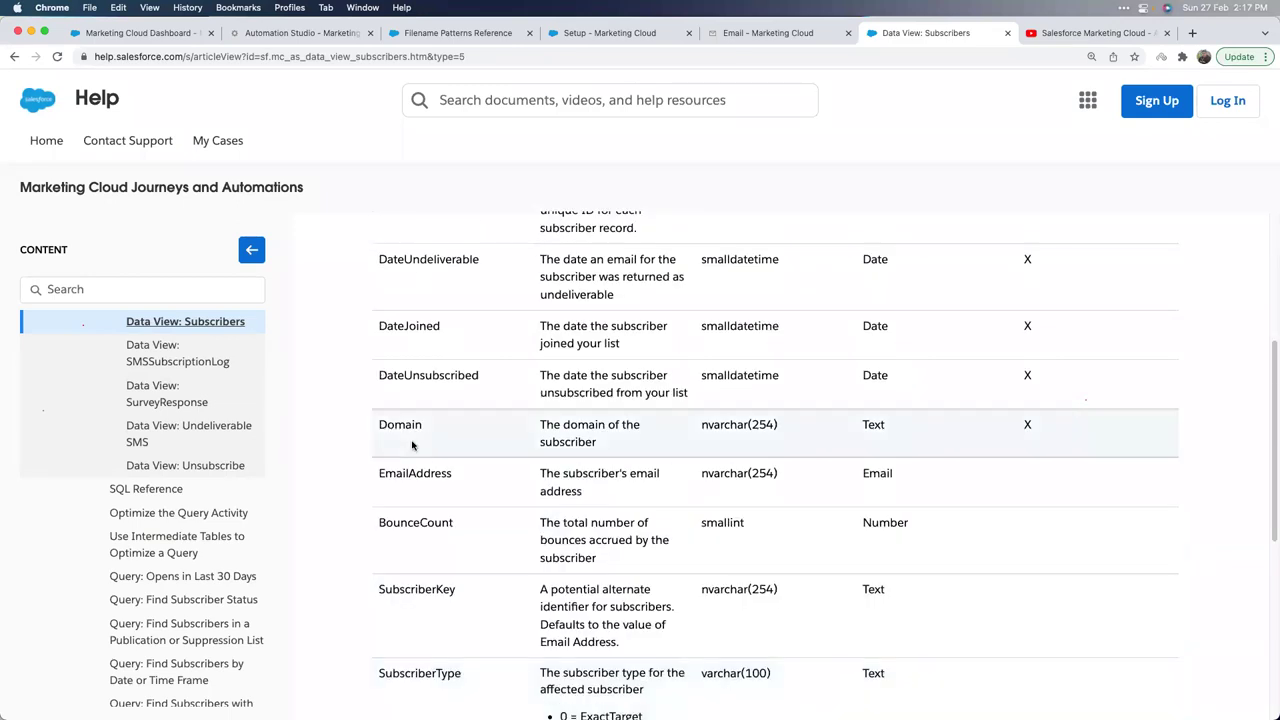
Look through the other data views in the help contents, including Bounce, Click, Coupon, Journey, Sent and Unsubscribe.
scroll(170, 470, "down", 3)
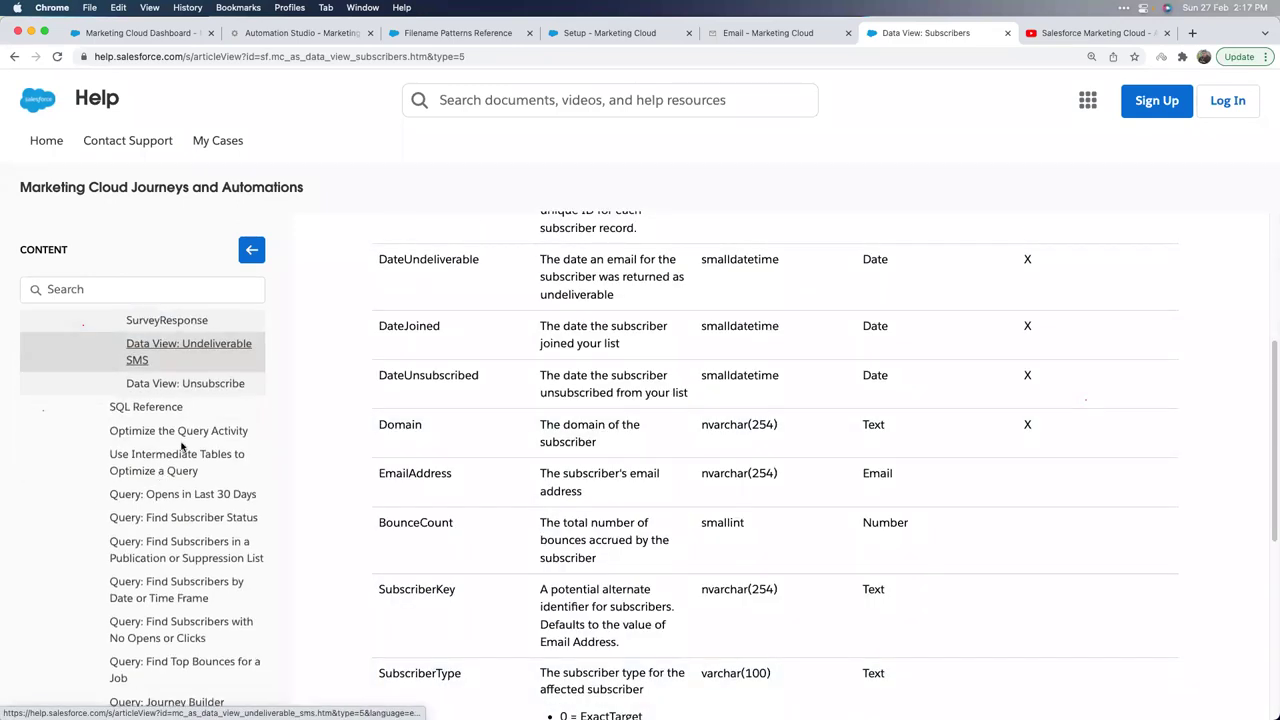
scroll(180, 455, "up", 8)
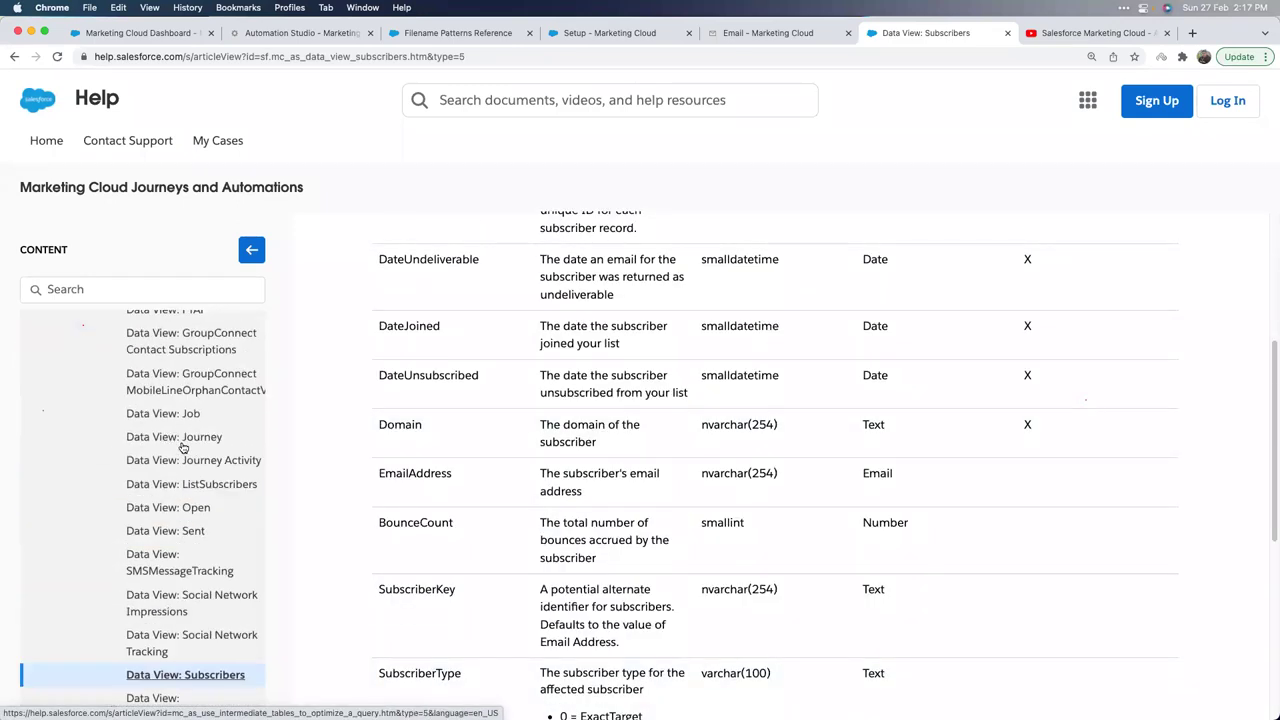
scroll(183, 447, "up", 2)
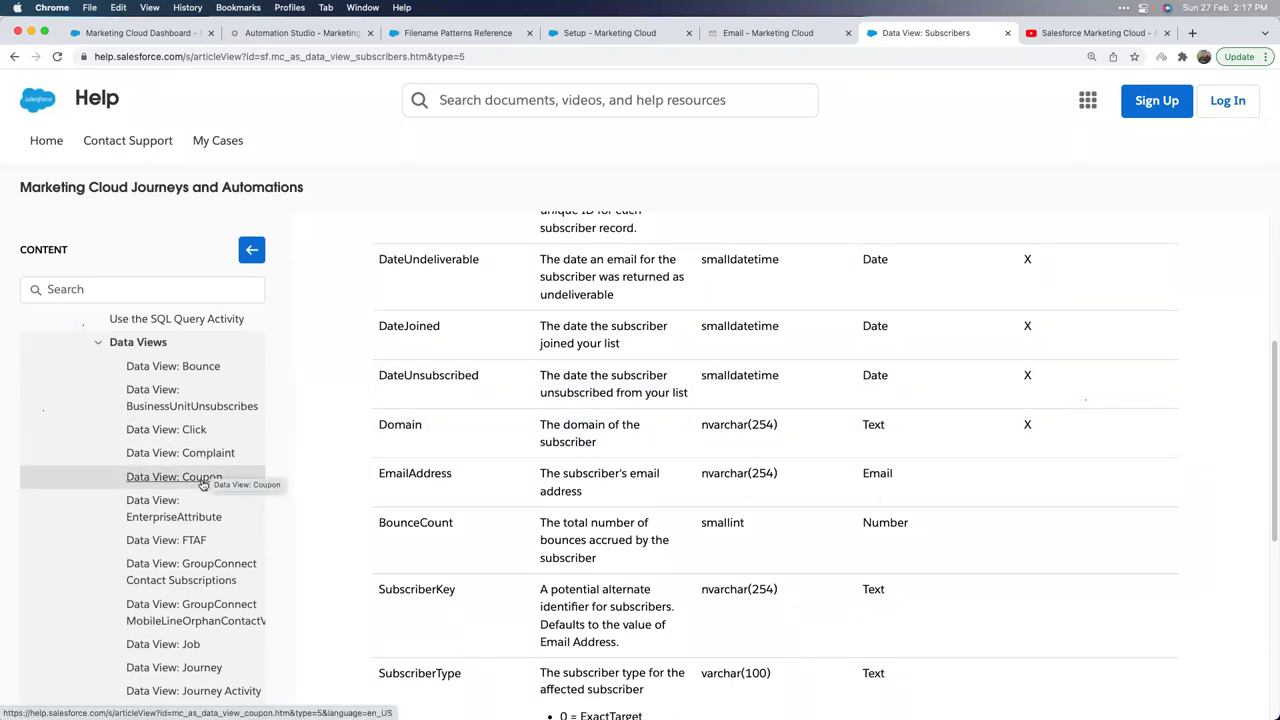
scroll(207, 480, "down", 1)
scroll(207, 484, "down", 2)
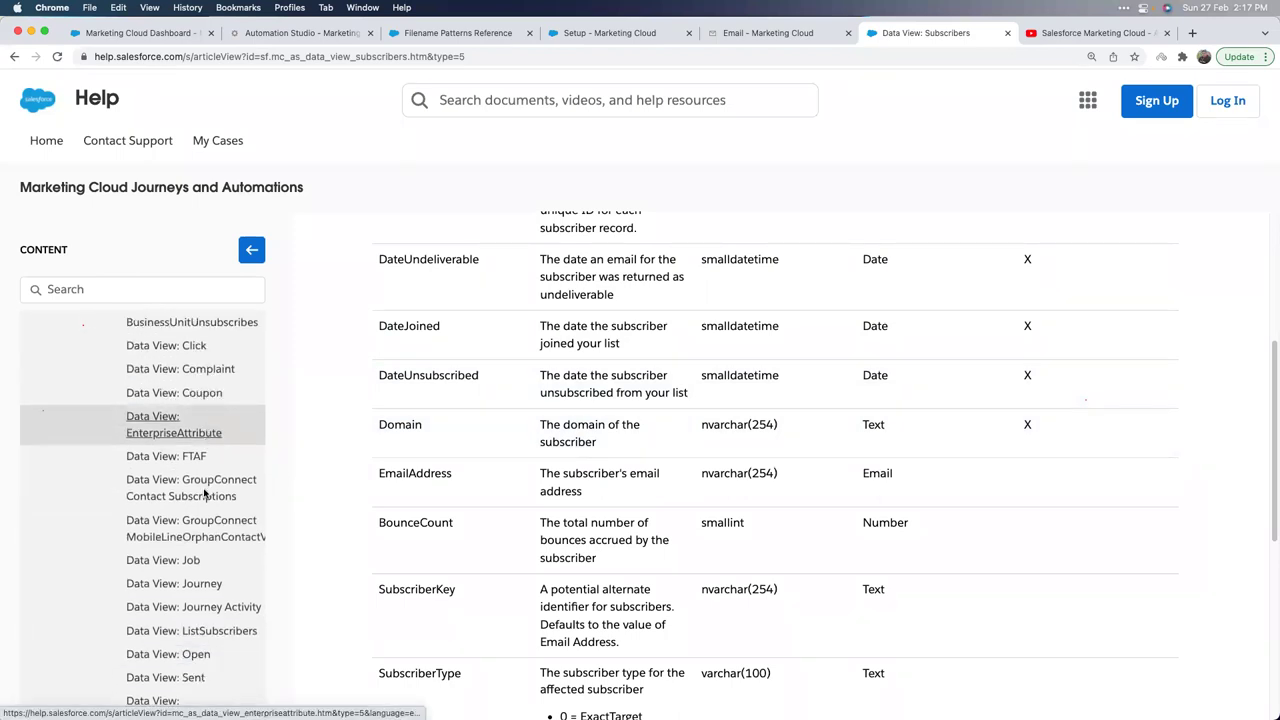
scroll(212, 545, "down", 6)
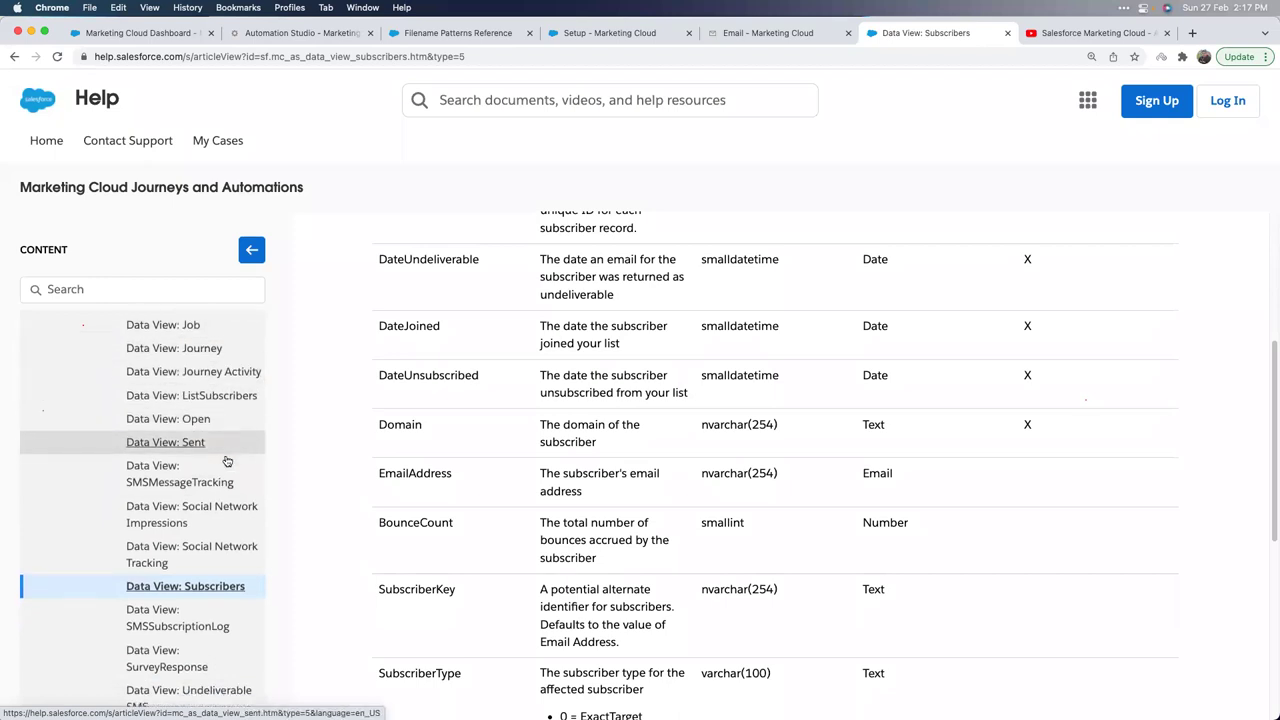
scroll(229, 462, "down", 3)
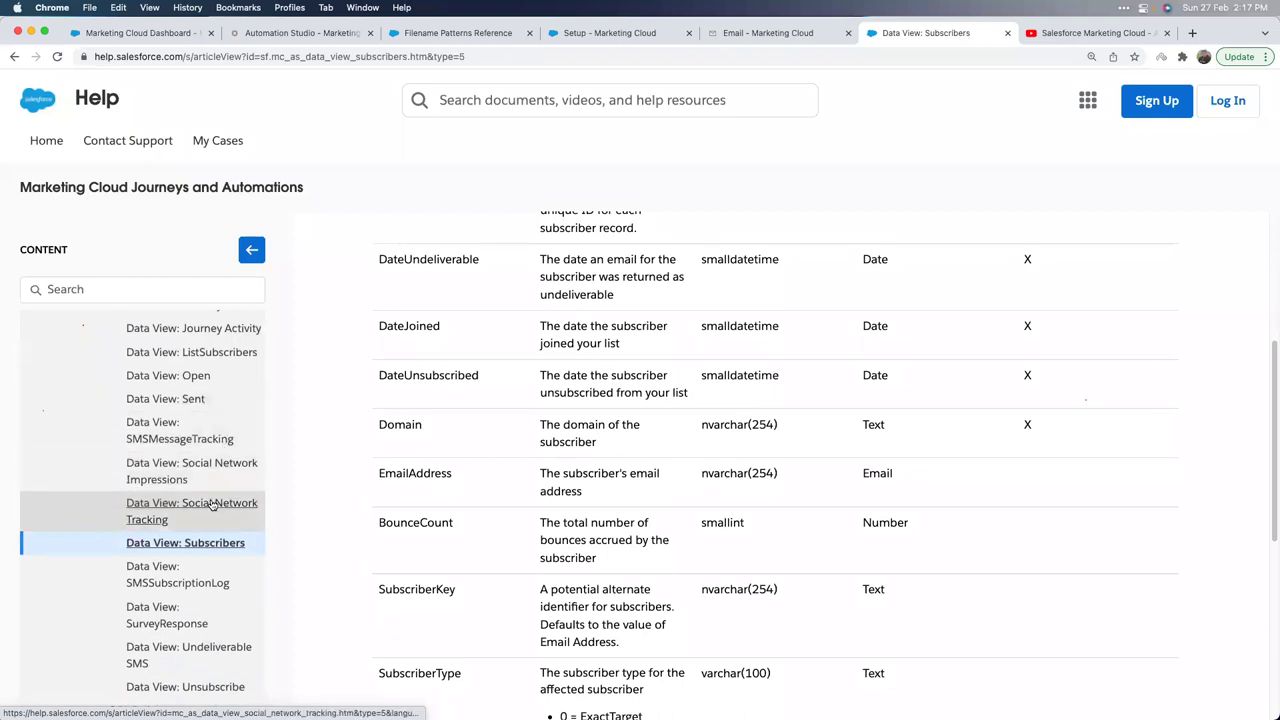
scroll(212, 505, "down", 1)
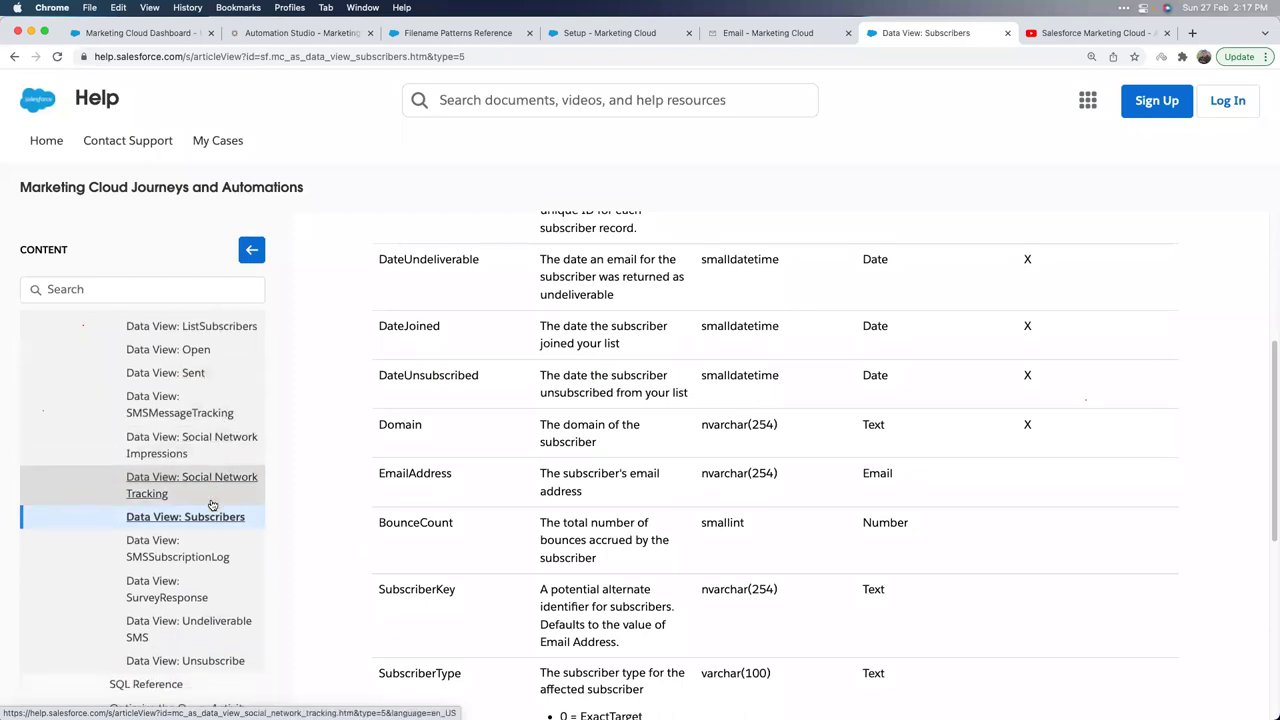
Find the sample queries in the help contents and open the Query: Opens in Last 30 Days article.
scroll(205, 500, "down", 10)
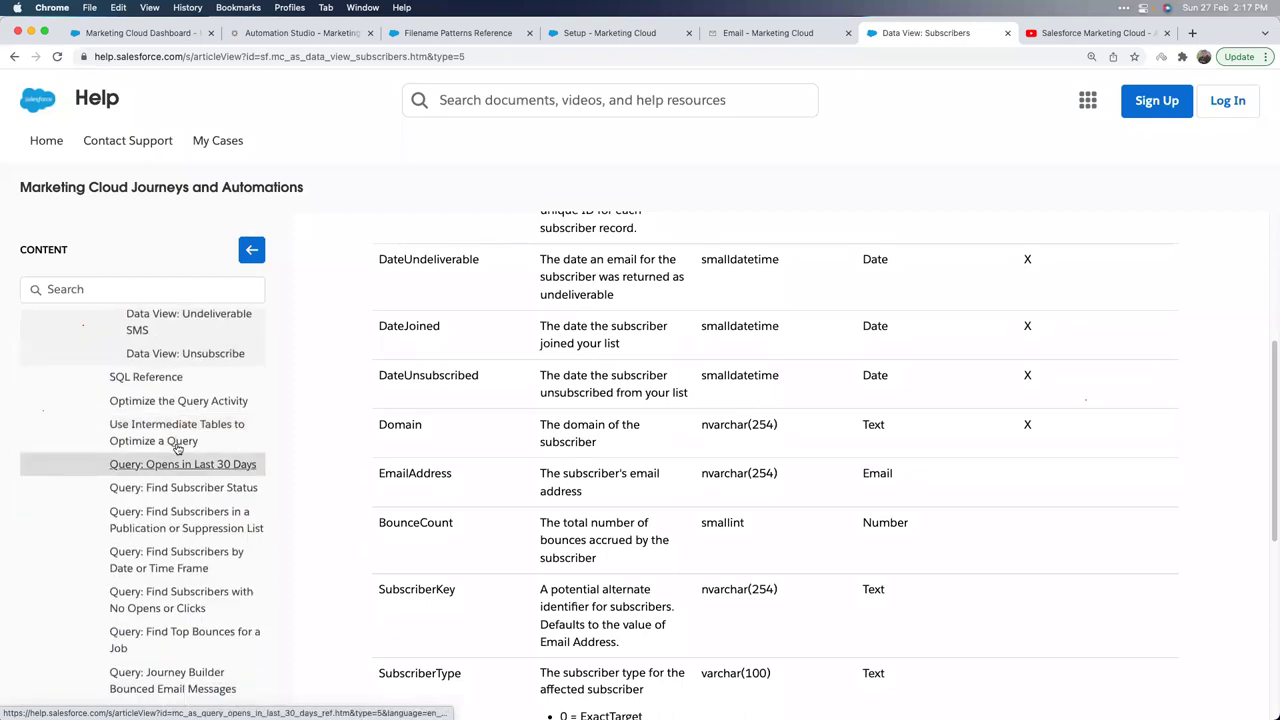
scroll(190, 505, "down", 1)
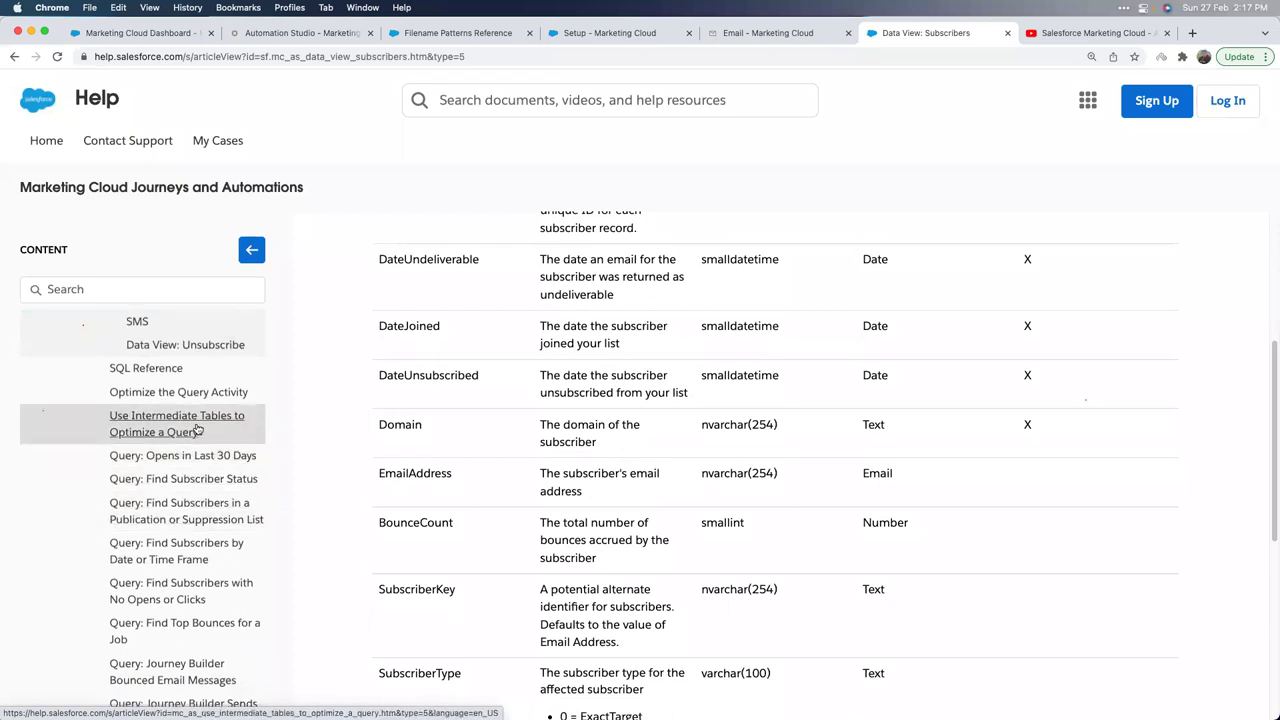
scroll(186, 495, "down", 2)
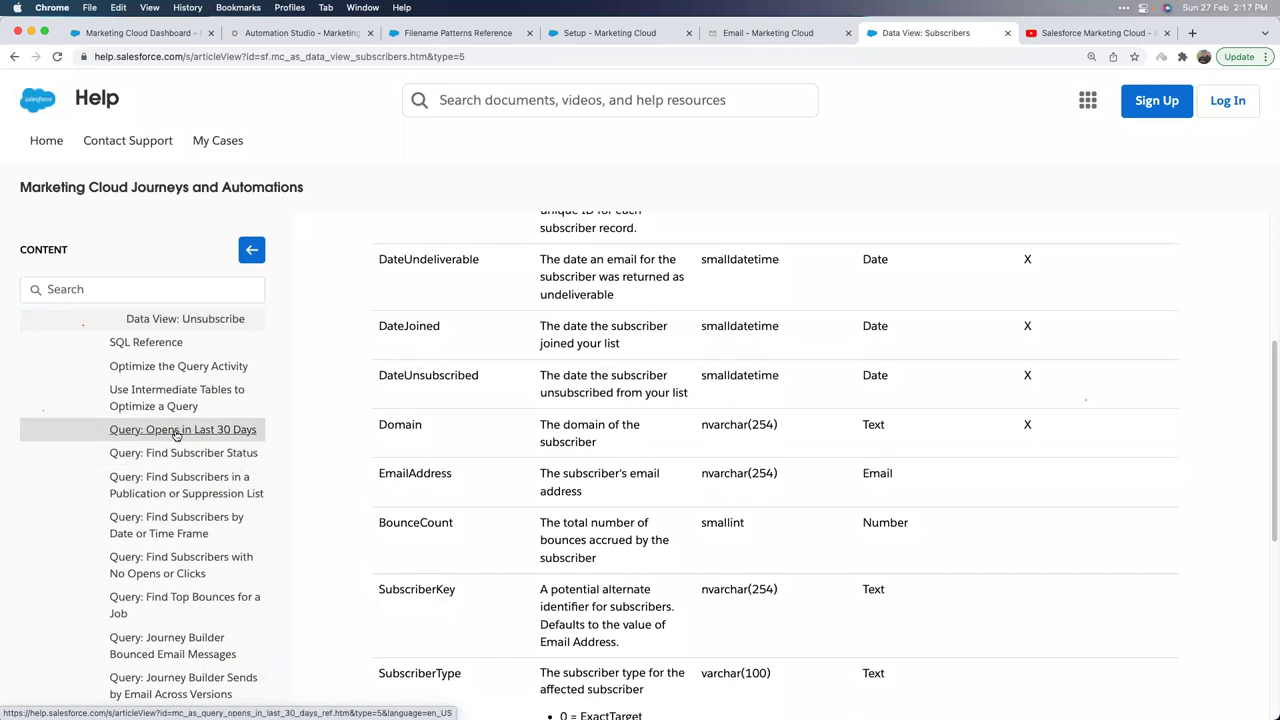
left_click(222, 432)
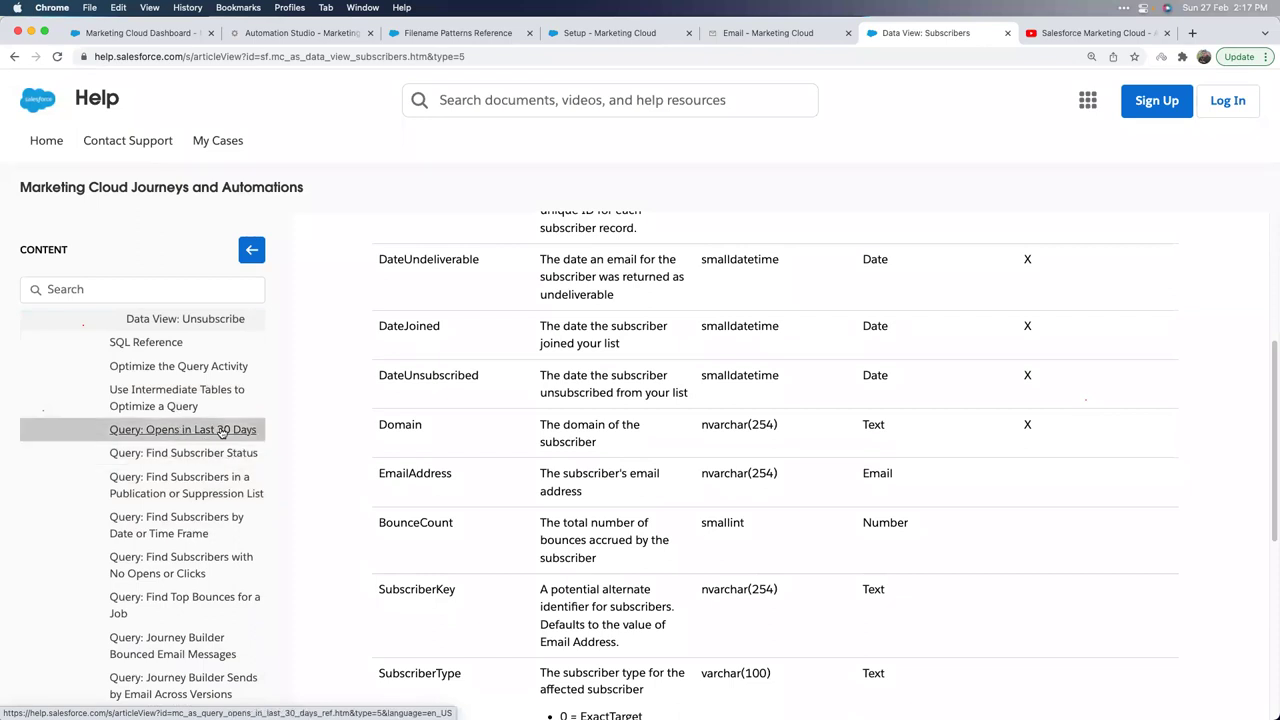
Open the Opens in Last 30 Days article and read its modifications, highlighting the ClickTime and _Click example.
scroll(626, 497, "down", 10)
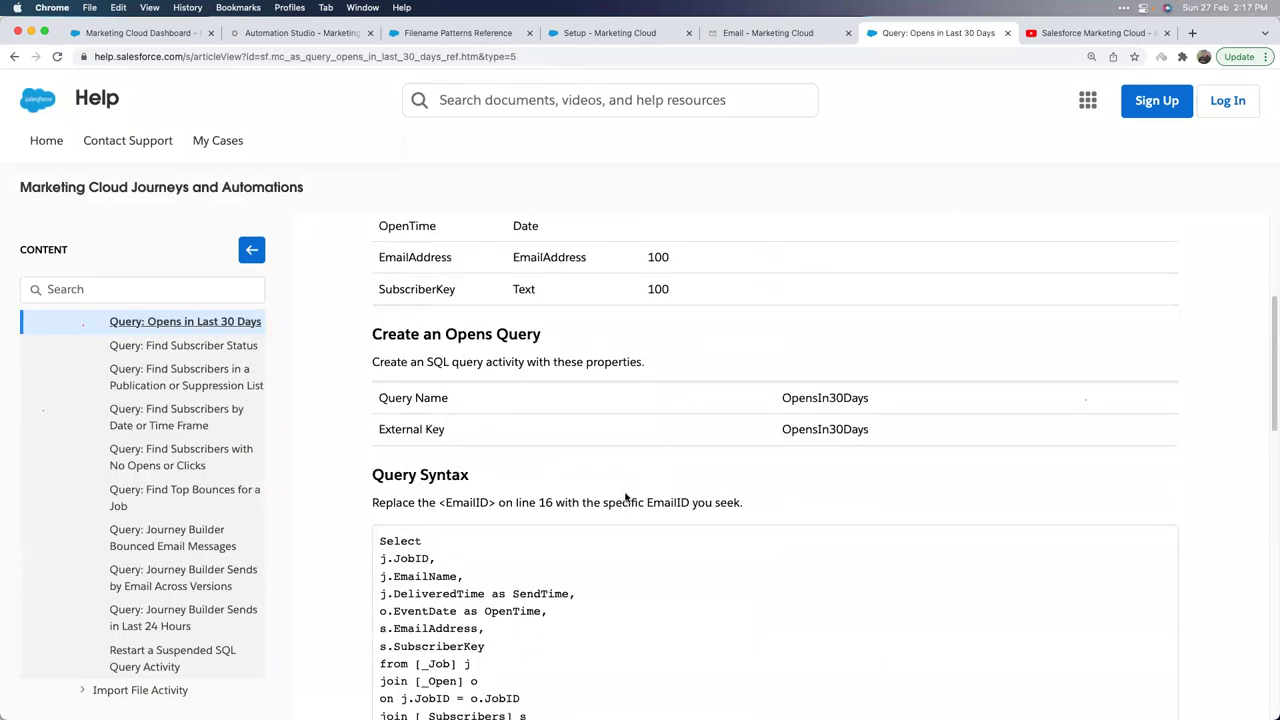
scroll(626, 497, "down", 5)
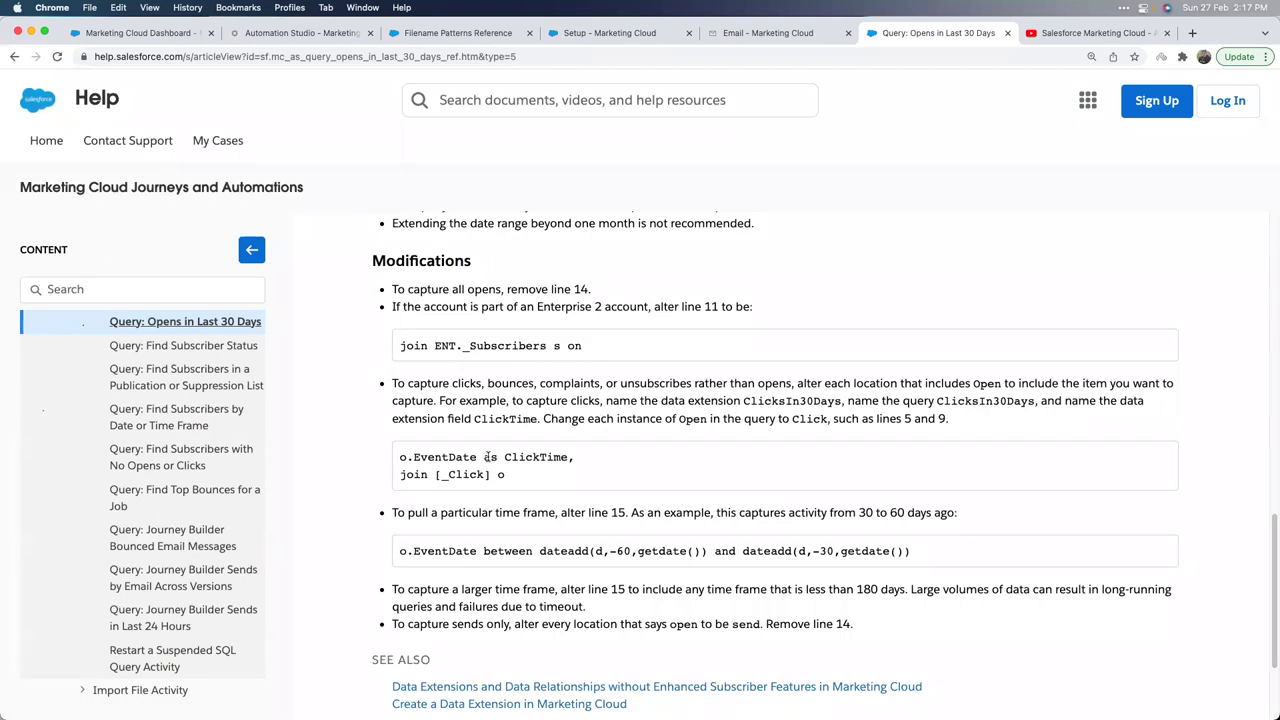
left_click_drag(424, 456, 539, 482)
left_click(539, 482)
Examine the article's query syntax, highlighting the underscore before Job and the _Subscribers data view.
scroll(486, 355, "up", 10)
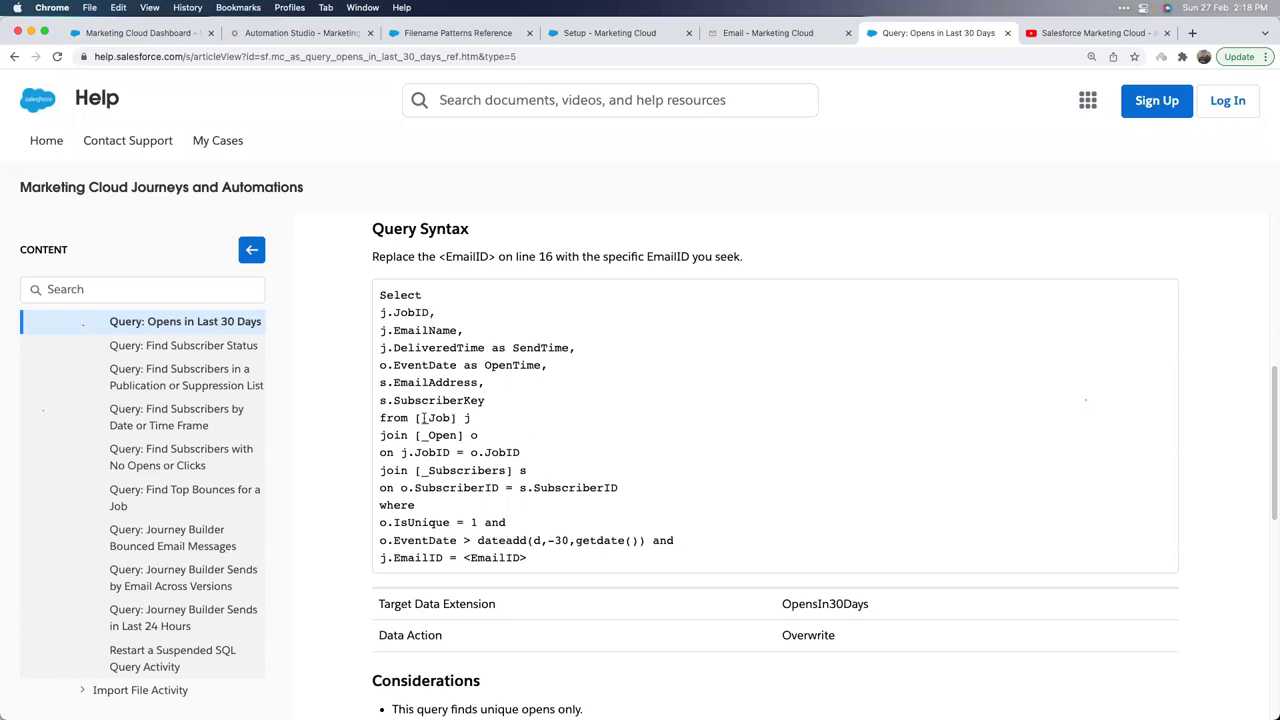
left_click_drag(421, 418, 427, 418)
scroll(438, 478, "up", 1)
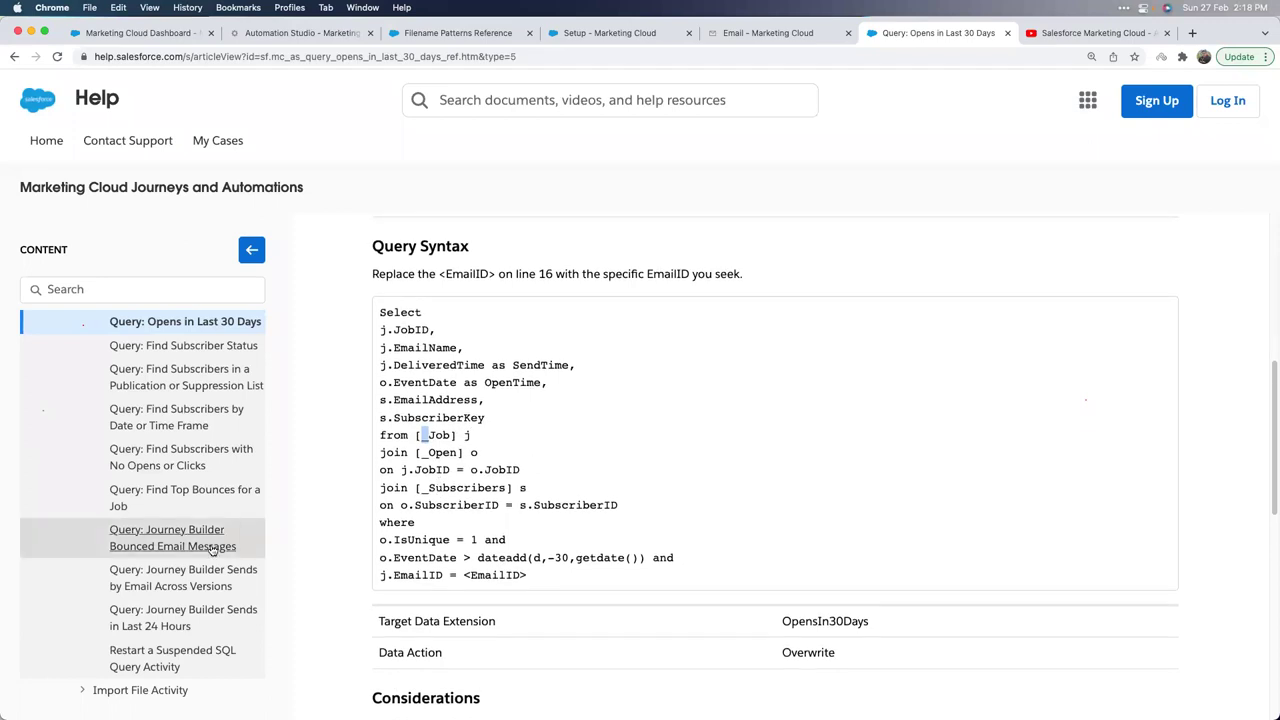
scroll(170, 407, "up", 1)
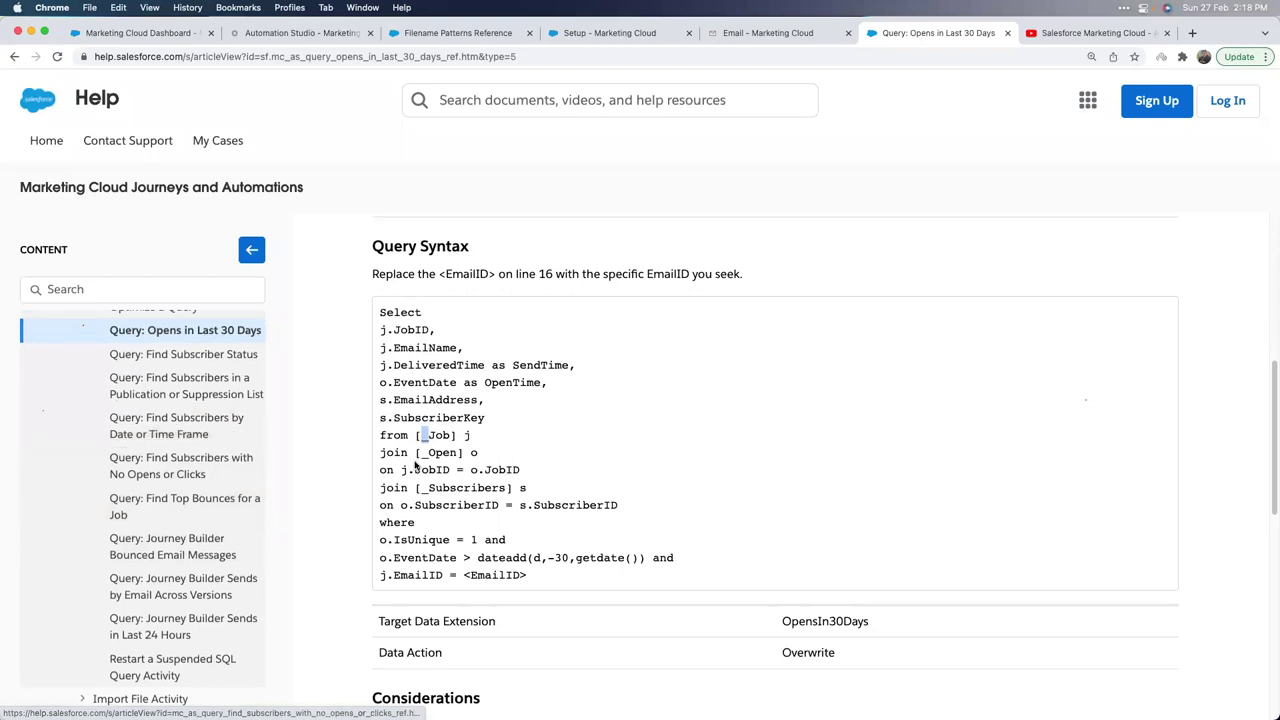
left_click(430, 487)
left_click_drag(430, 487, 506, 487)
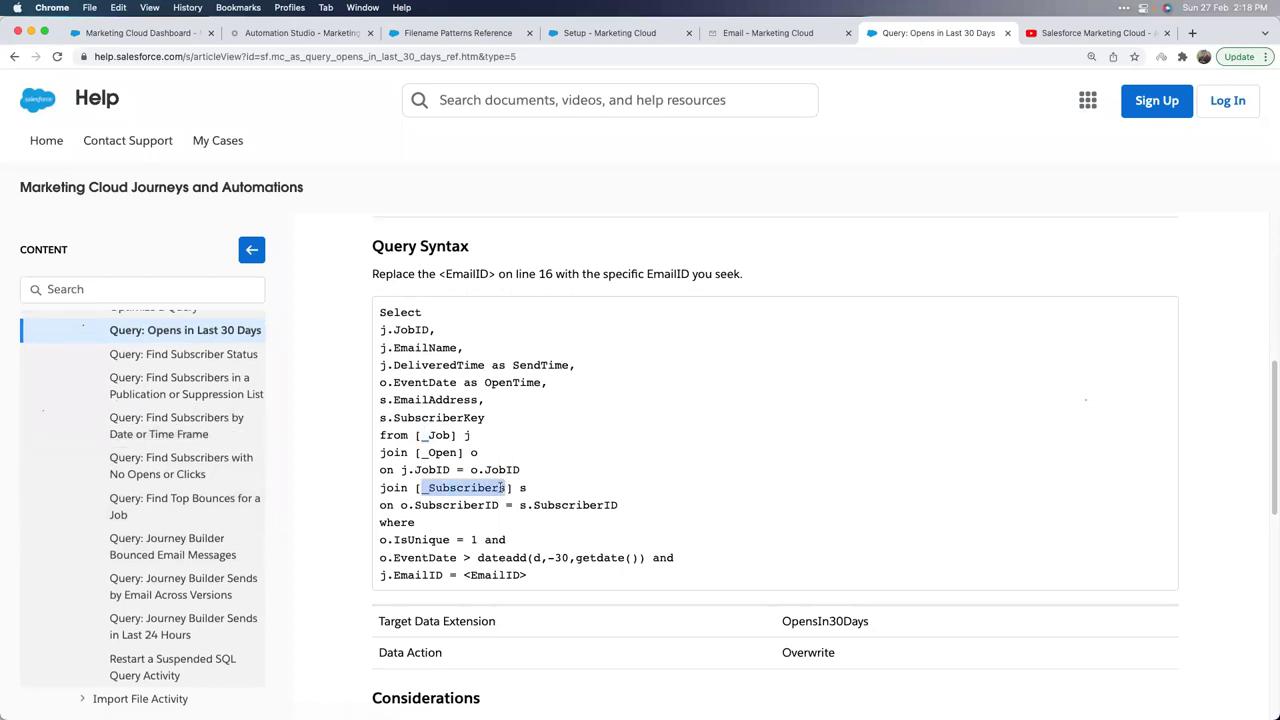
Expand Data Views under SQL Query Activity in the help contents and open Data View: Subscribers.
scroll(205, 470, "up", 5)
scroll(205, 478, "down", 2)
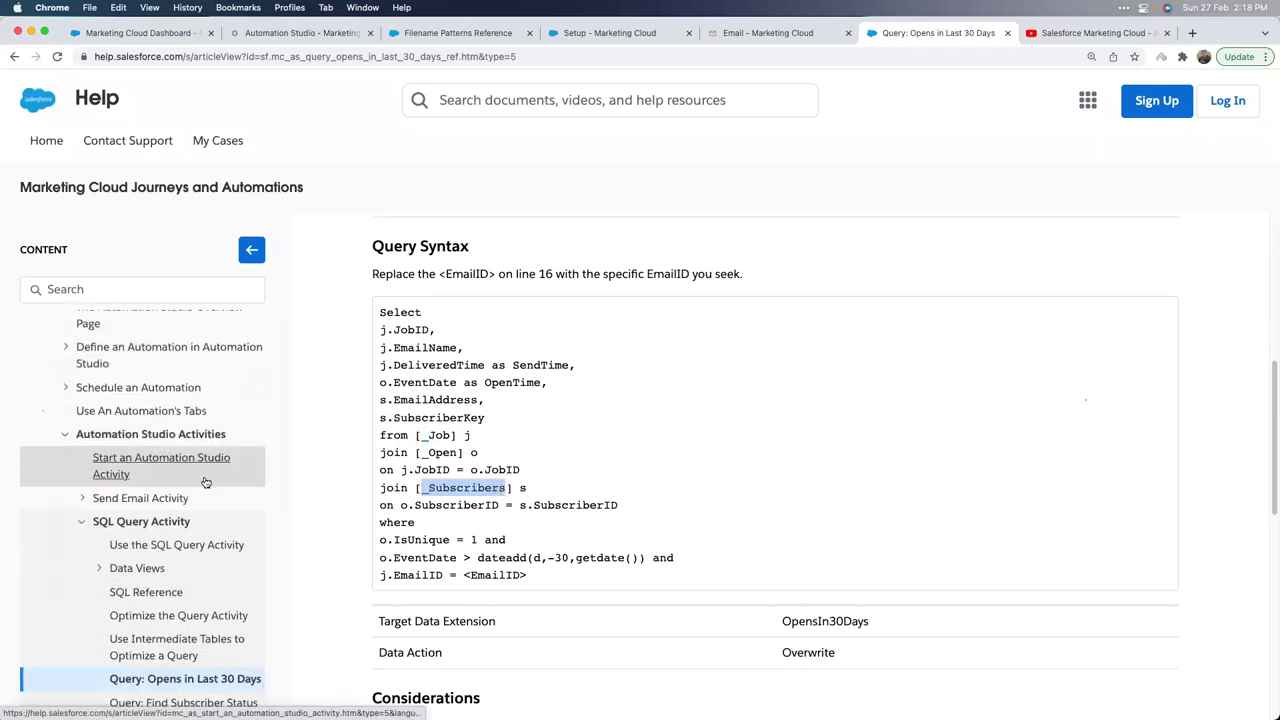
scroll(205, 482, "down", 1)
left_click(99, 540)
scroll(210, 537, "down", 3)
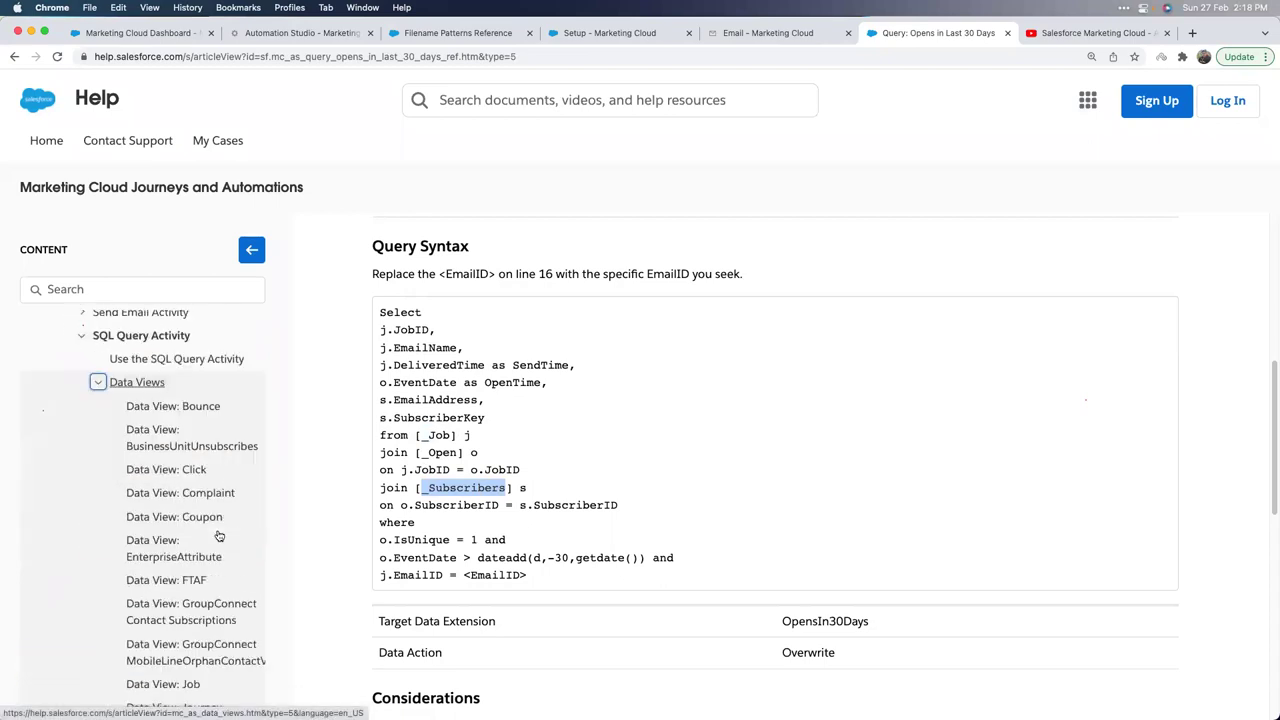
scroll(210, 545, "down", 3)
scroll(191, 550, "down", 3)
scroll(191, 528, "down", 3)
left_click(205, 572)
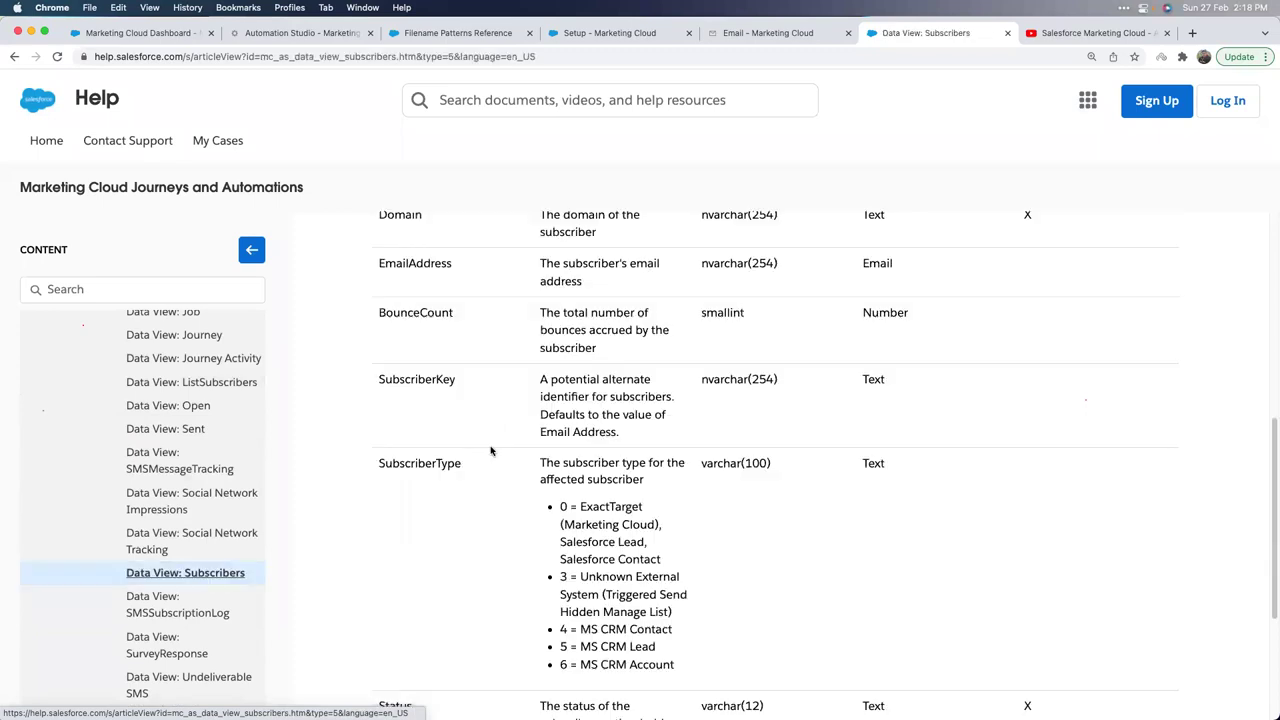
Review the Subscribers data view's columns from SubscriberID through Locale.
scroll(470, 460, "up", 2)
scroll(440, 450, "down", 2)
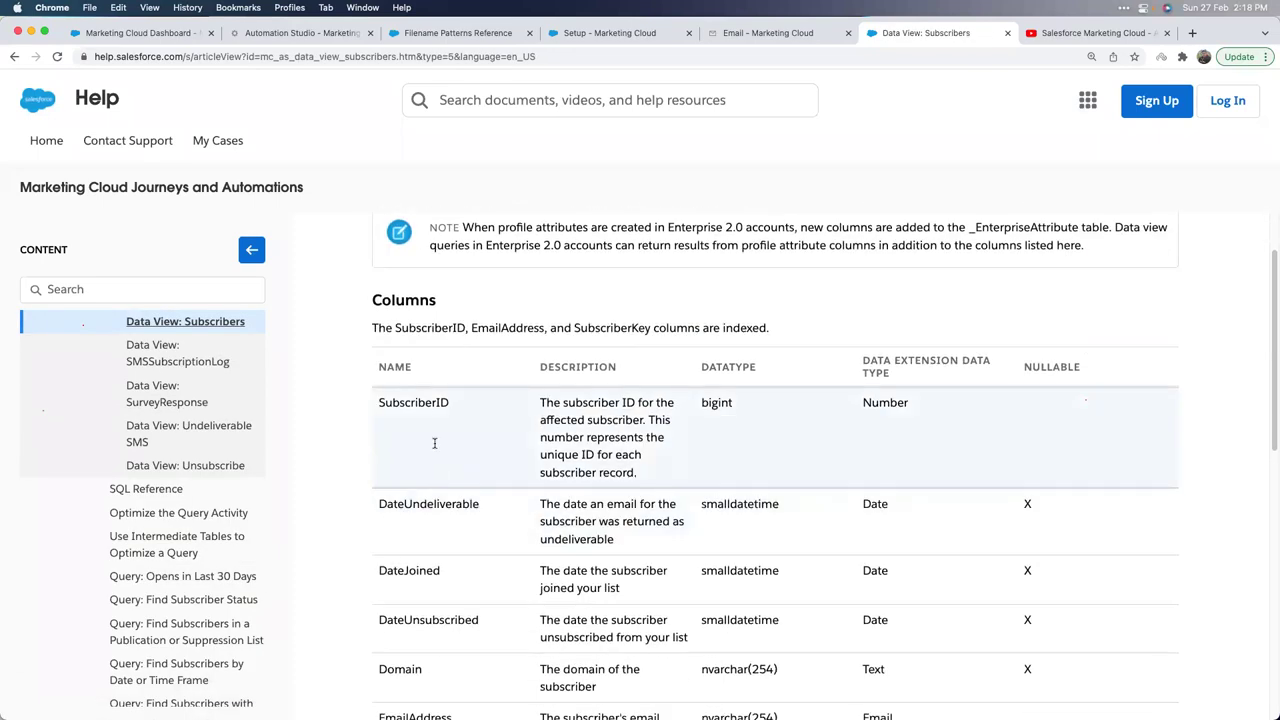
scroll(432, 431, "down", 4)
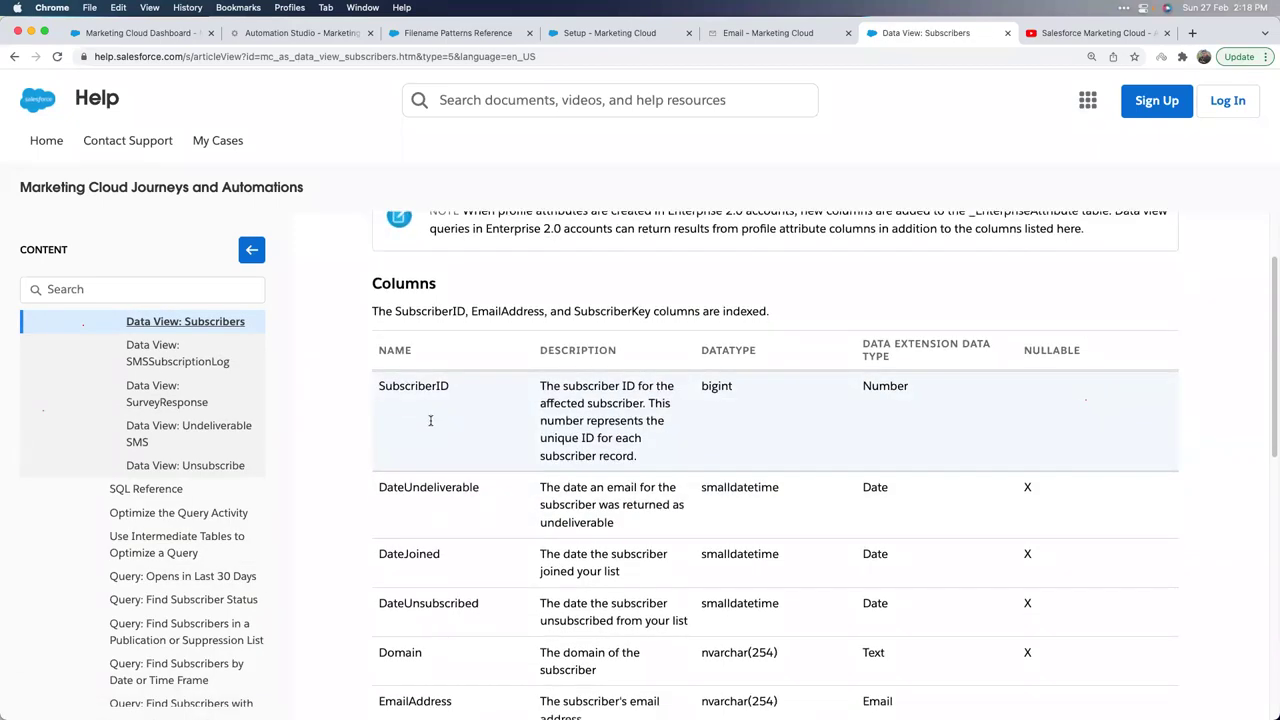
scroll(429, 409, "down", 3)
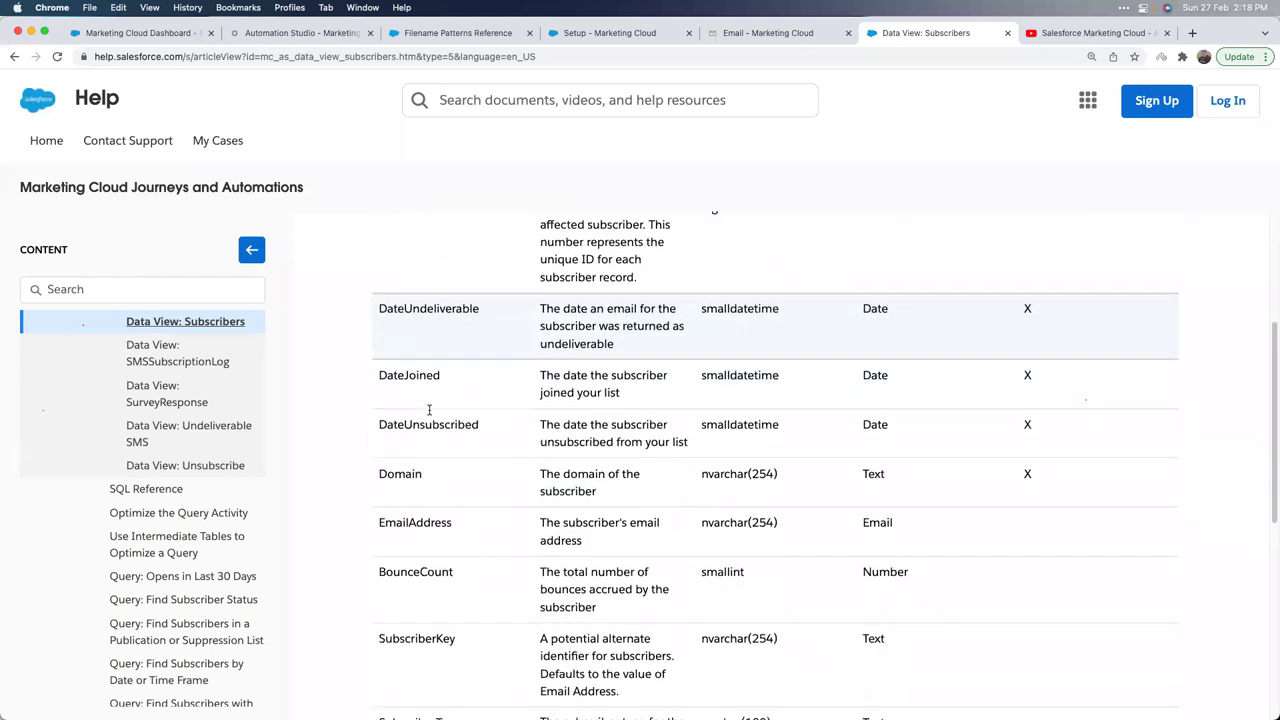
scroll(429, 420, "down", 5)
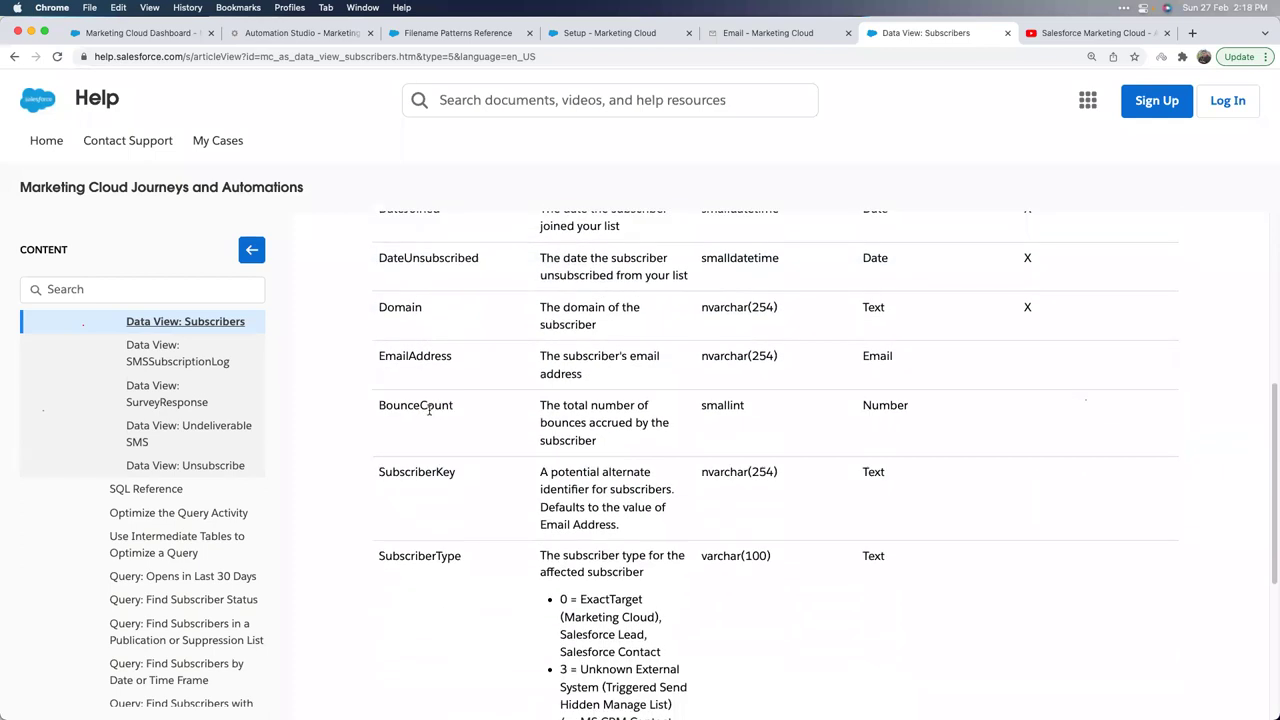
scroll(428, 445, "down", 2)
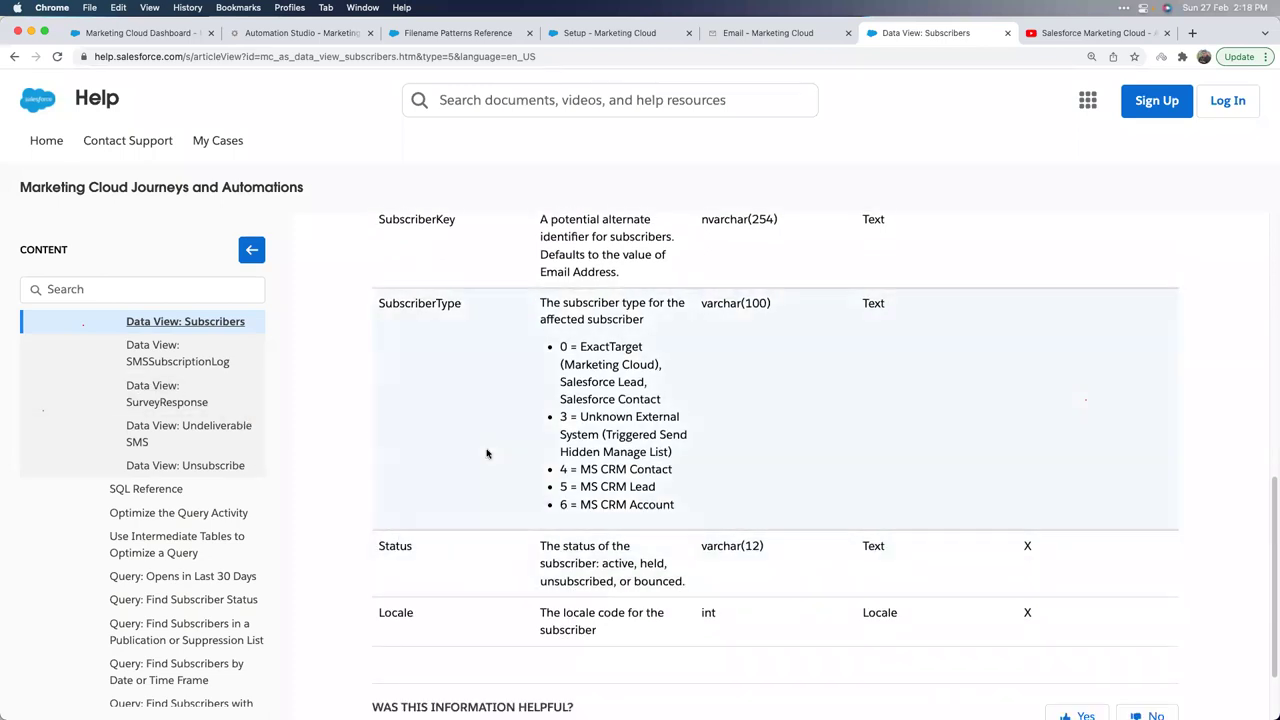
scroll(490, 454, "up", 5)
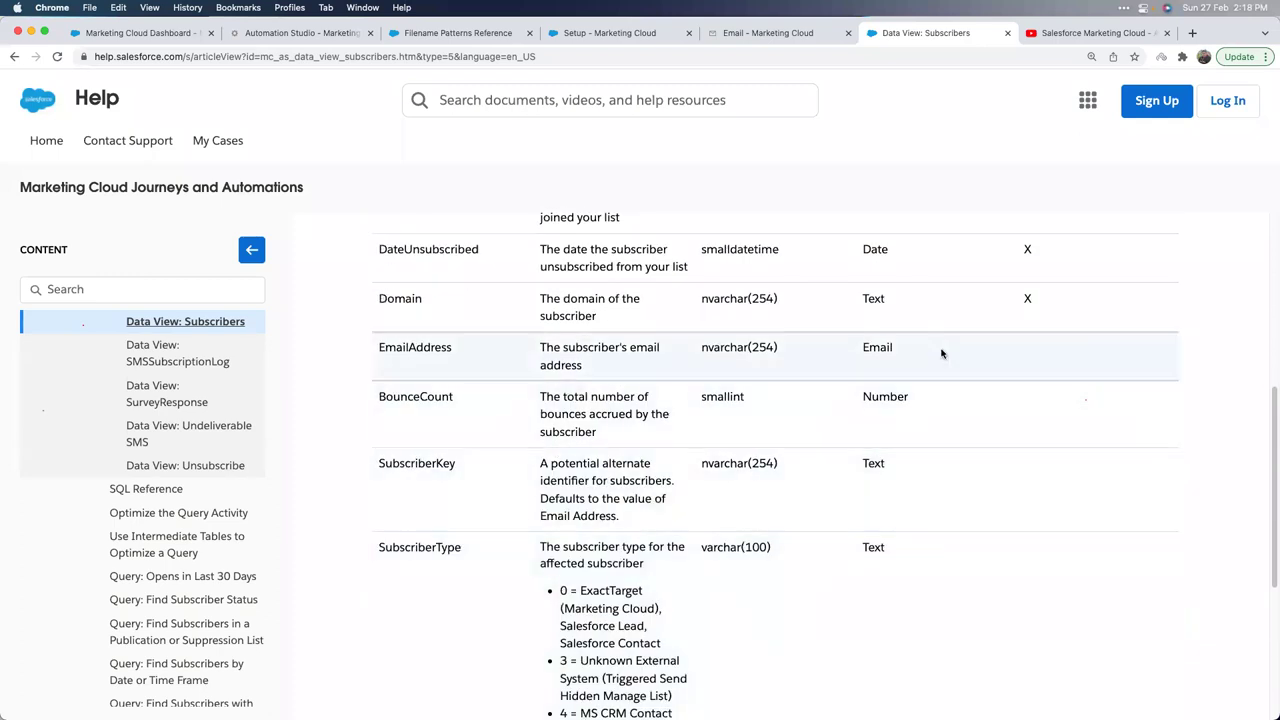
Switch back to Automation Studio and create a new query activity named MonthlyNewsletter for the SQL Query step, continuing to its query stage.
left_click(320, 34)
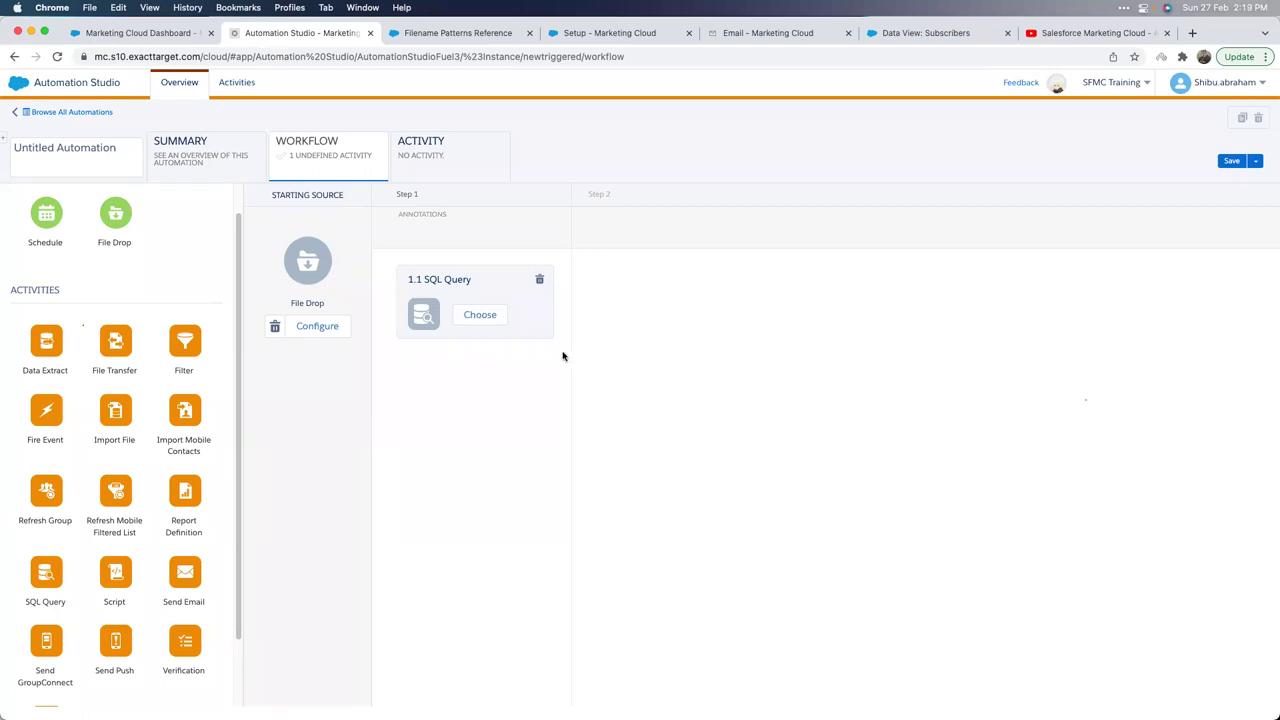
left_click(477, 320)
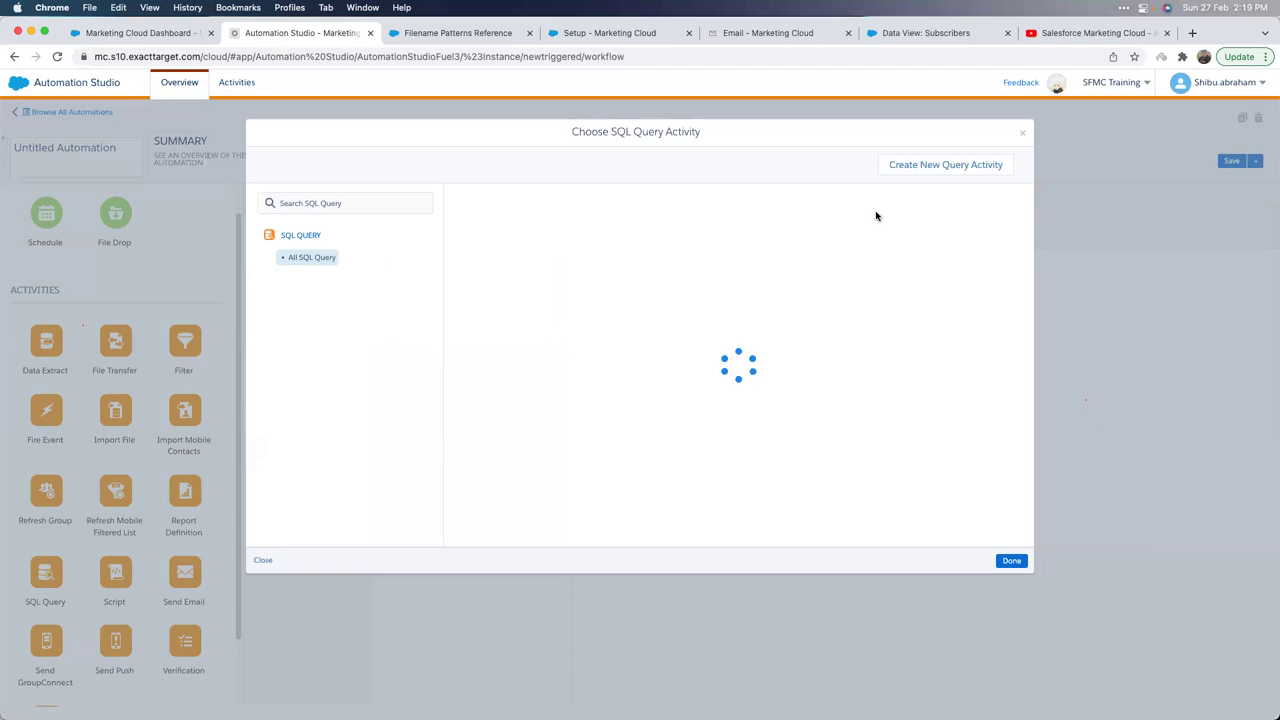
left_click(941, 167)
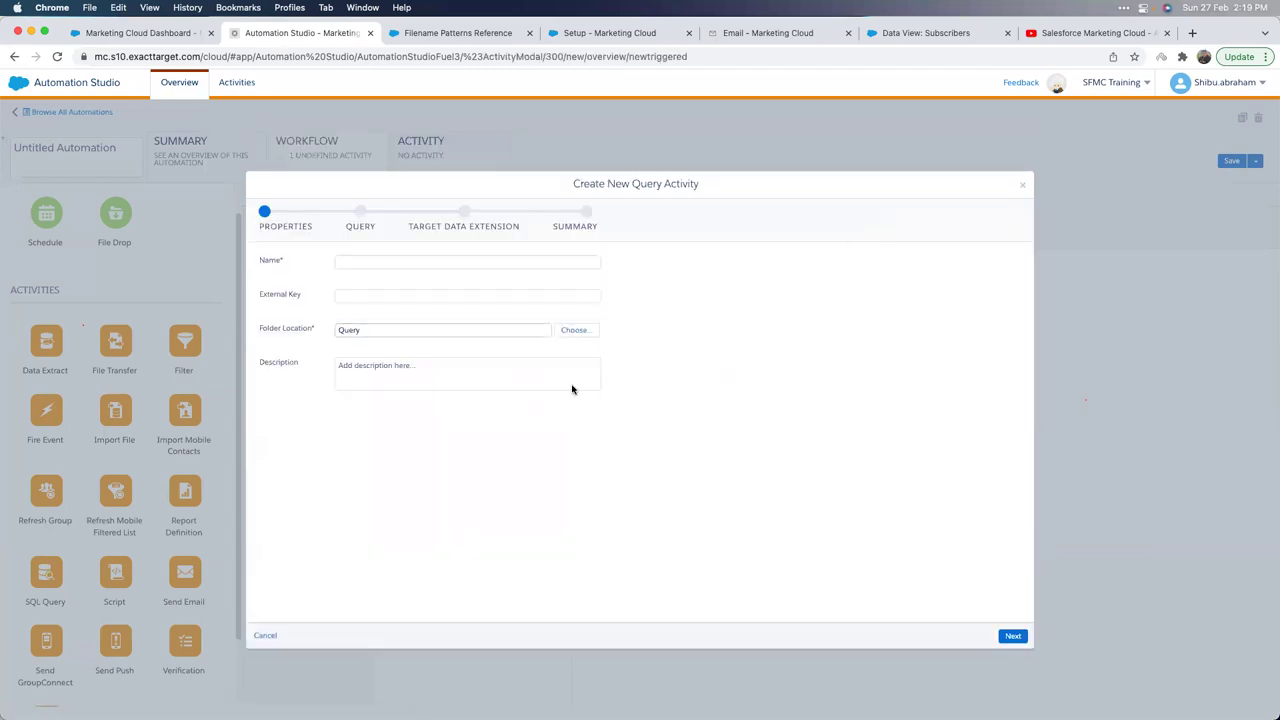
left_click(416, 264)
left_click(385, 311)
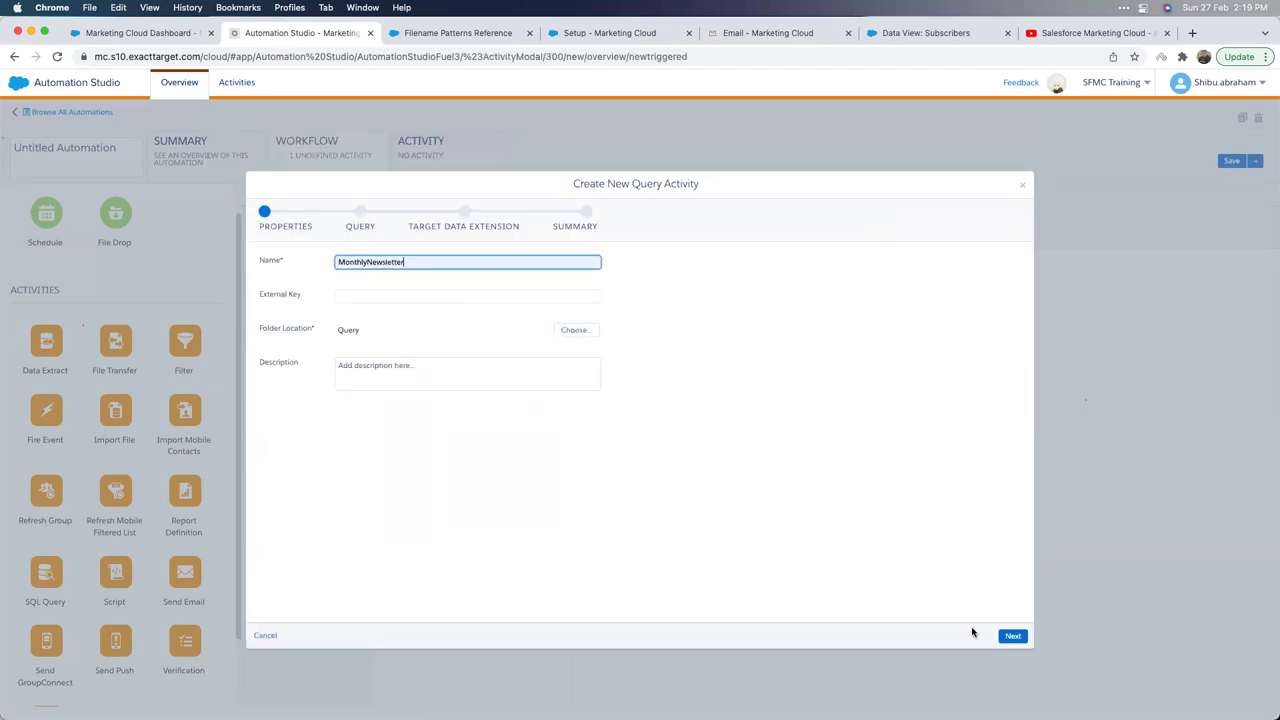
left_click(1011, 637)
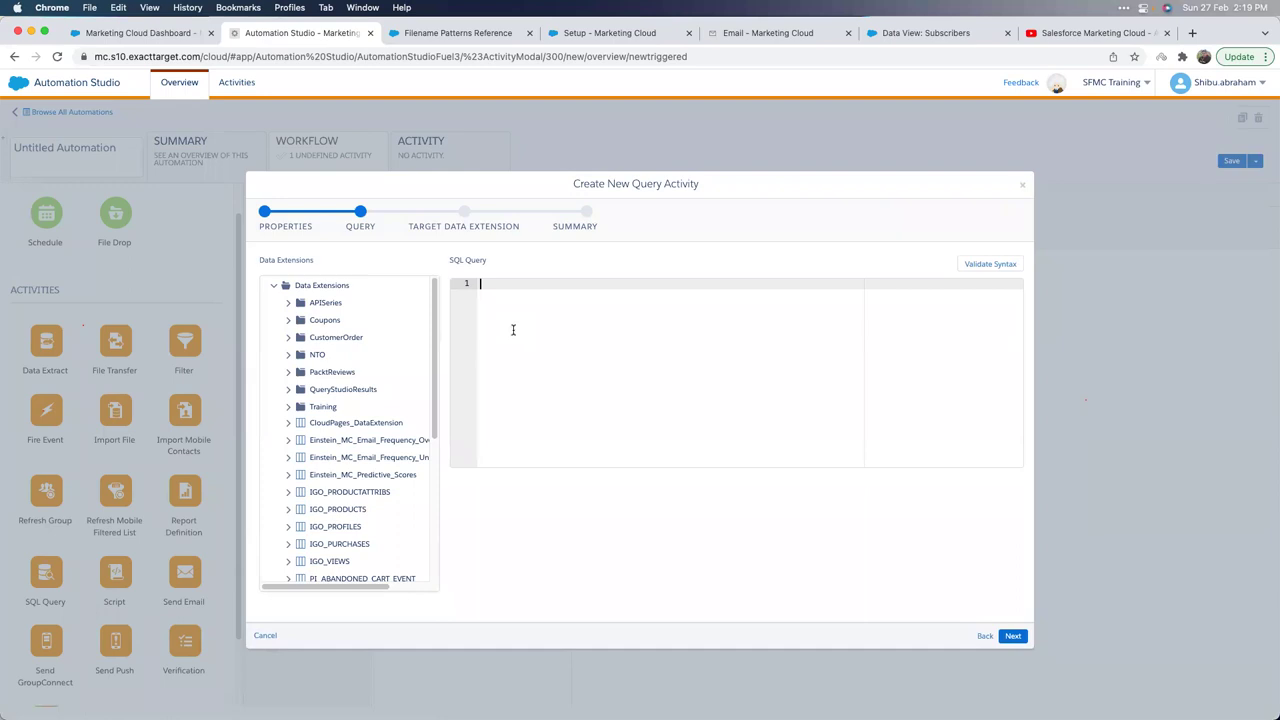
Insert CustomerID from CustomerDE and EmailID from CustomerOrderHistoryDE, both in the CustomerOrder folder, into the SQL query.
left_click(288, 341)
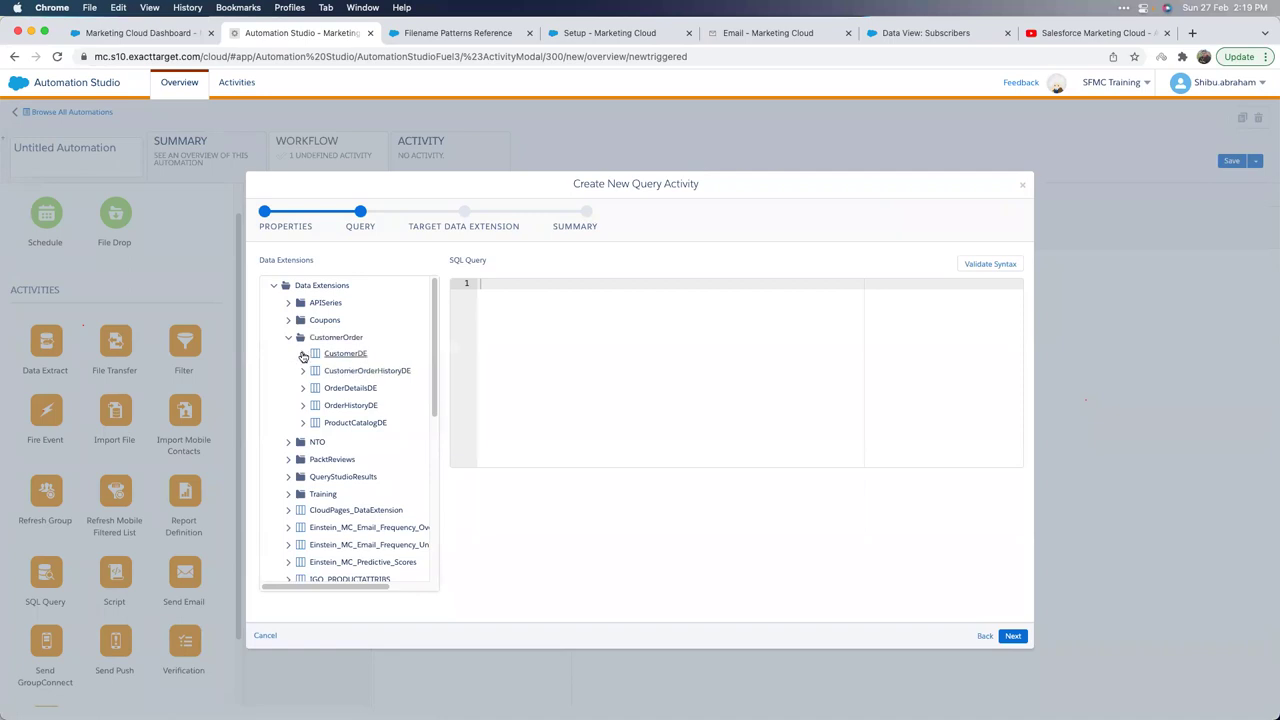
left_click(302, 355)
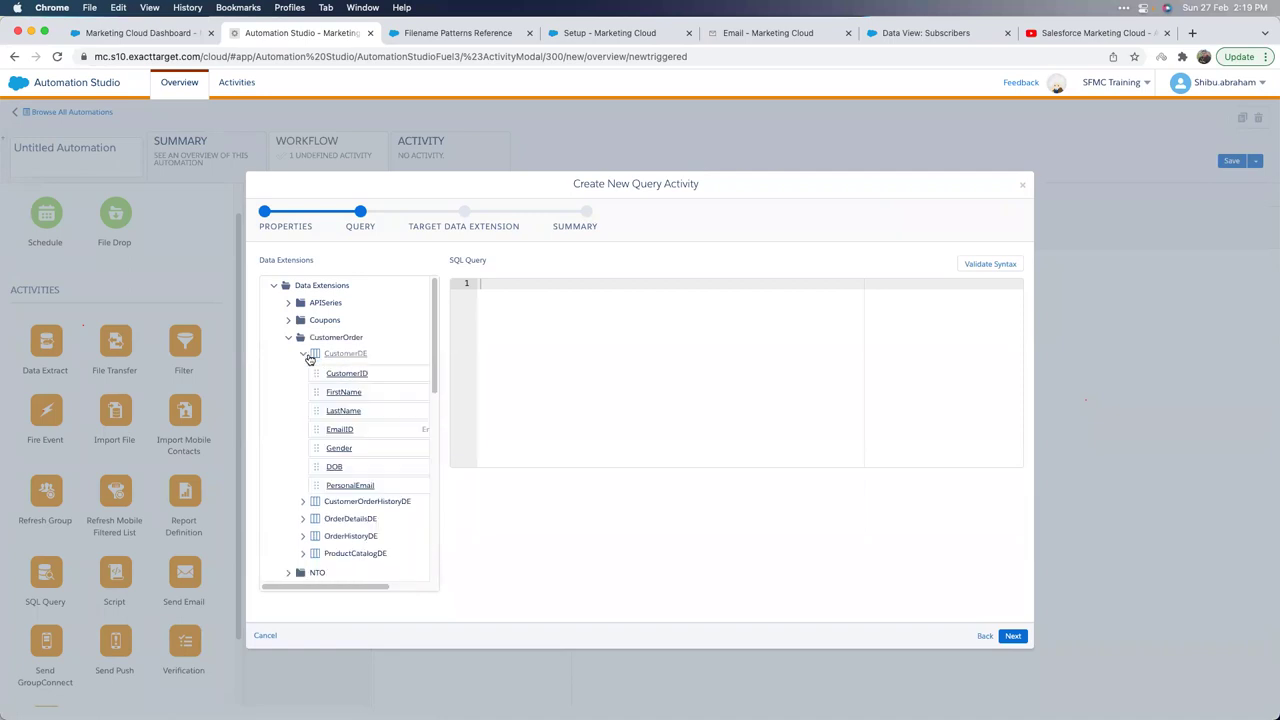
left_click(384, 375)
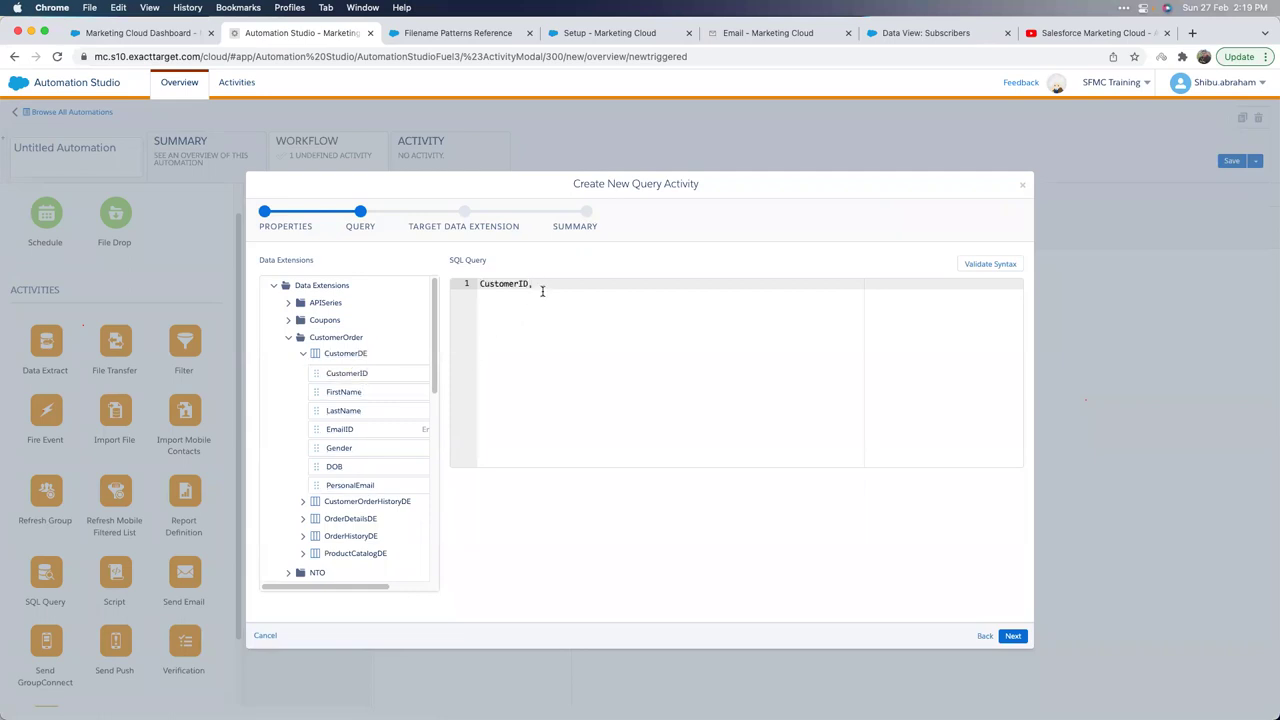
left_click(304, 501)
left_click_drag(353, 535, 545, 290)
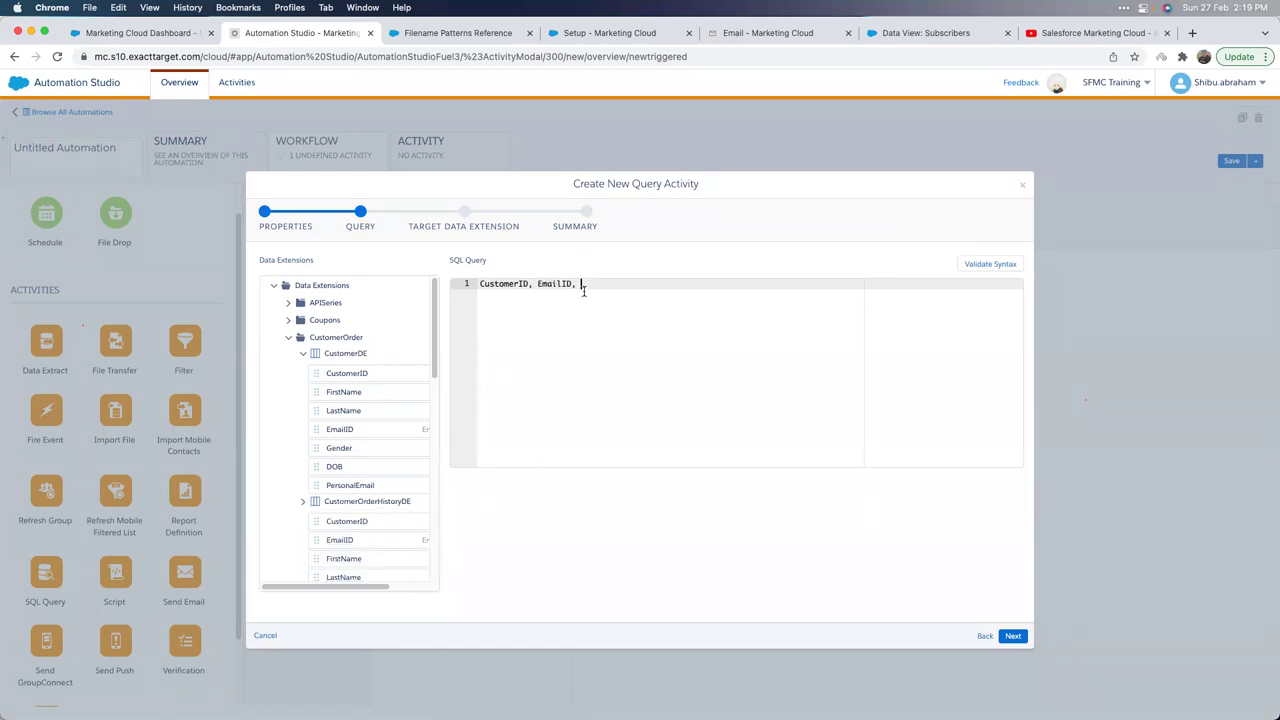
Clear the SQL query, insert the whole CustomerDE data extension's field list and validate the syntax.
left_click(538, 285)
key("End")
left_click(521, 284, "shift")
left_click(532, 284, "shift")
key("ctrl+a")
key("BackSpace")
left_click_drag(345, 357, 509, 320)
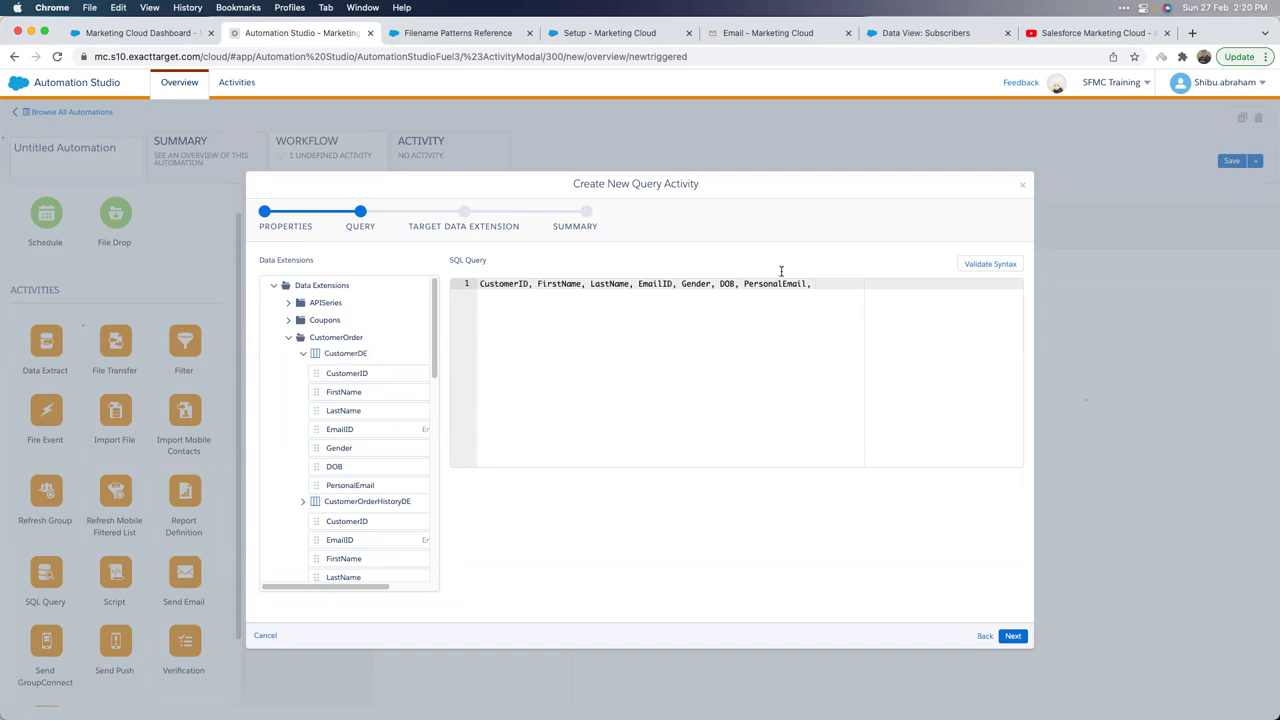
left_click(1000, 266)
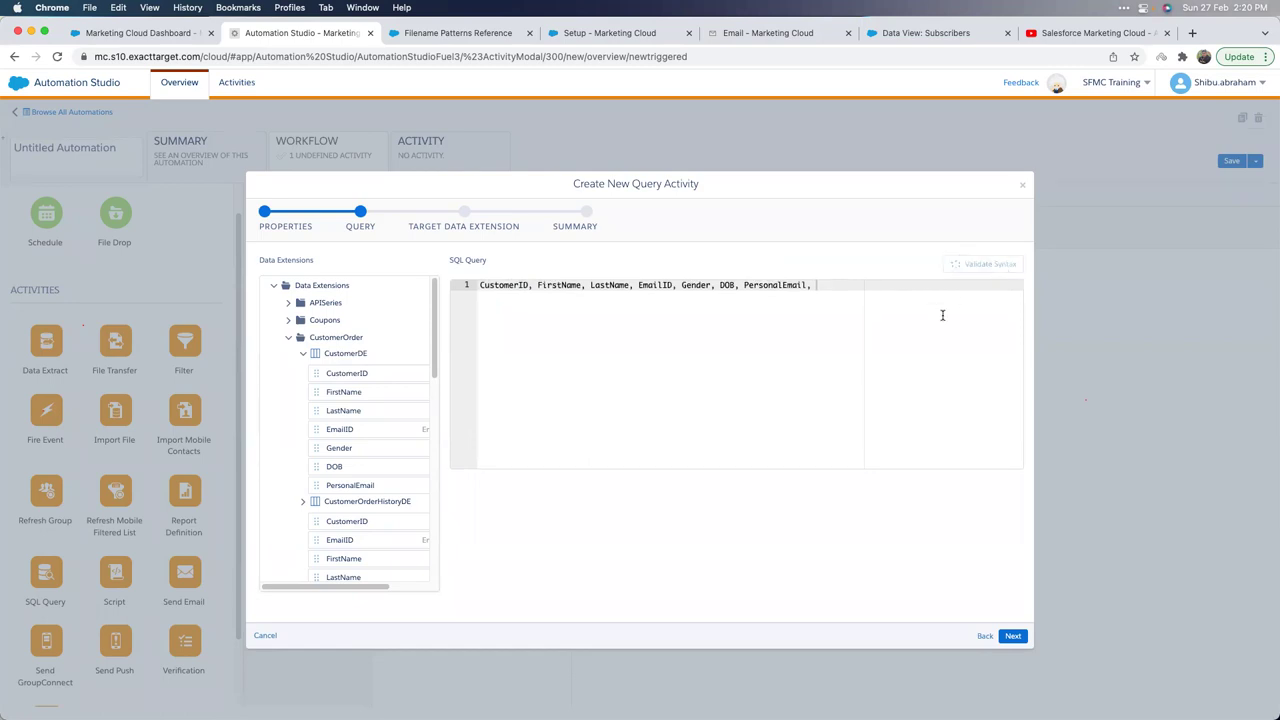
Complete the query with Select before the fields, no trailing comma and "from CustomerDE" on a second line, and validate the syntax.
left_click(476, 321)
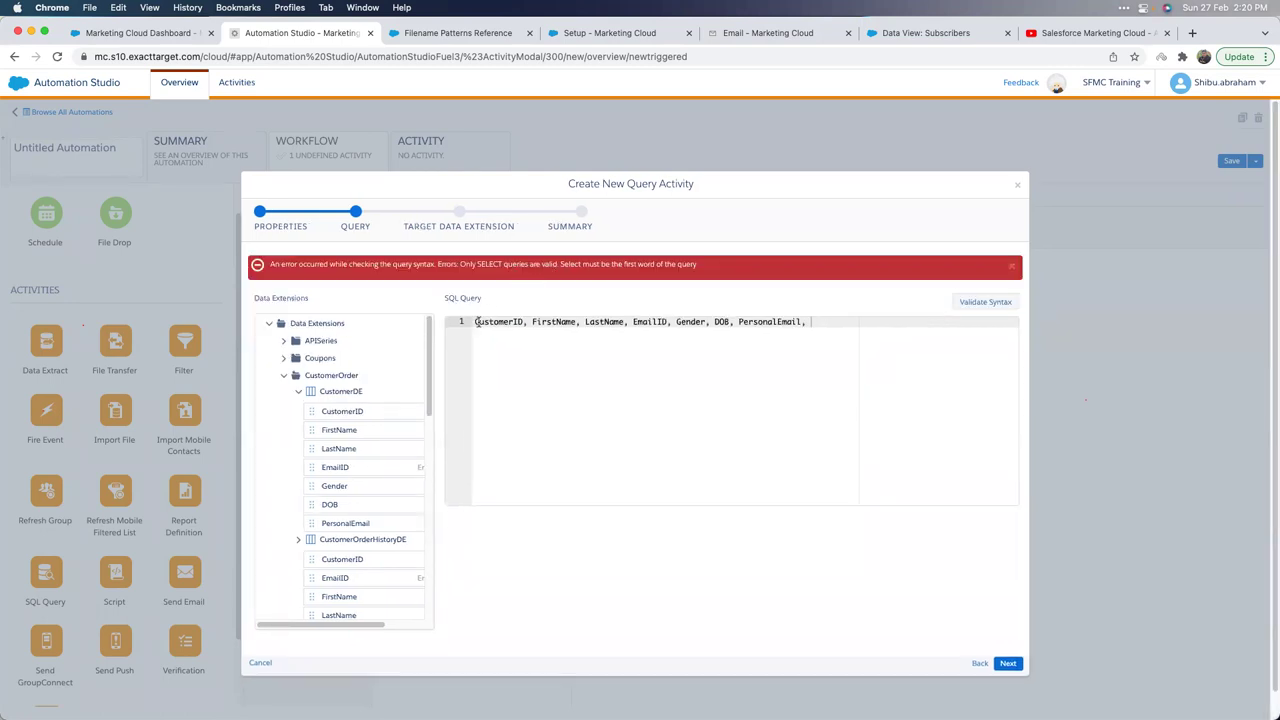
type("Select")
left_click(887, 323)
key("BackSpace")
key("BackSpace")
key("Return")
type("from CustomerDE")
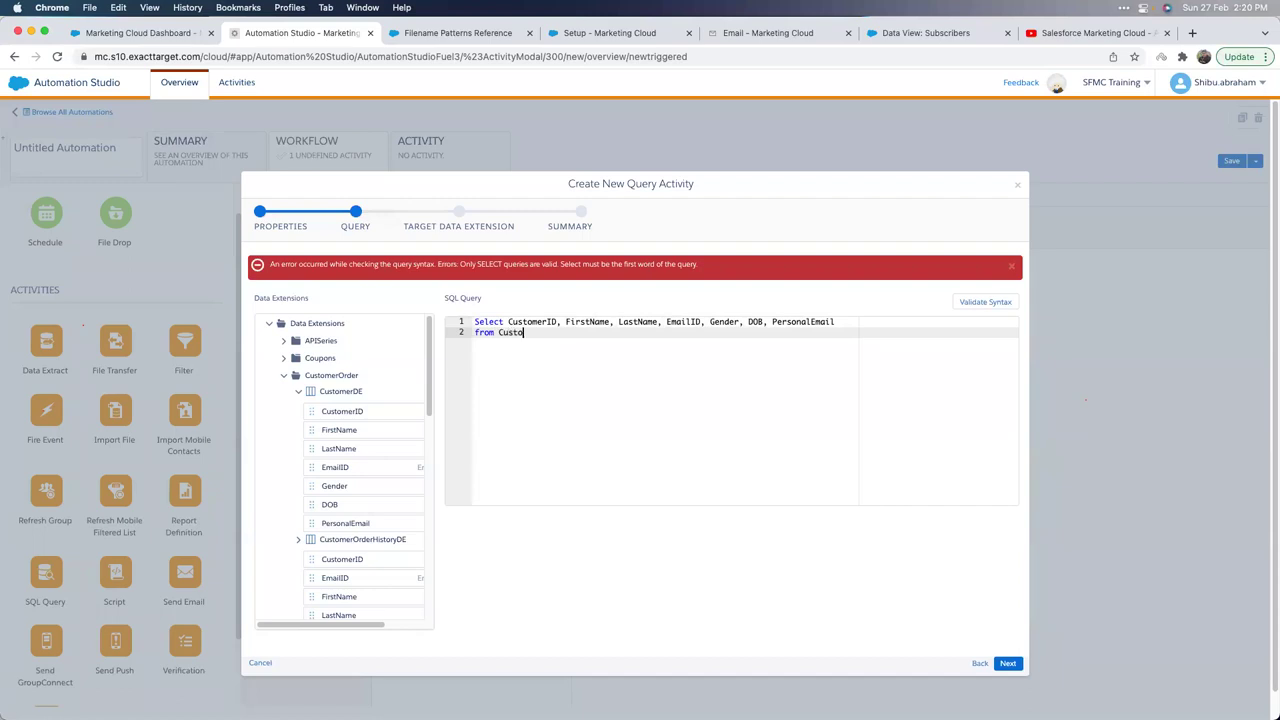
right_click(874, 321)
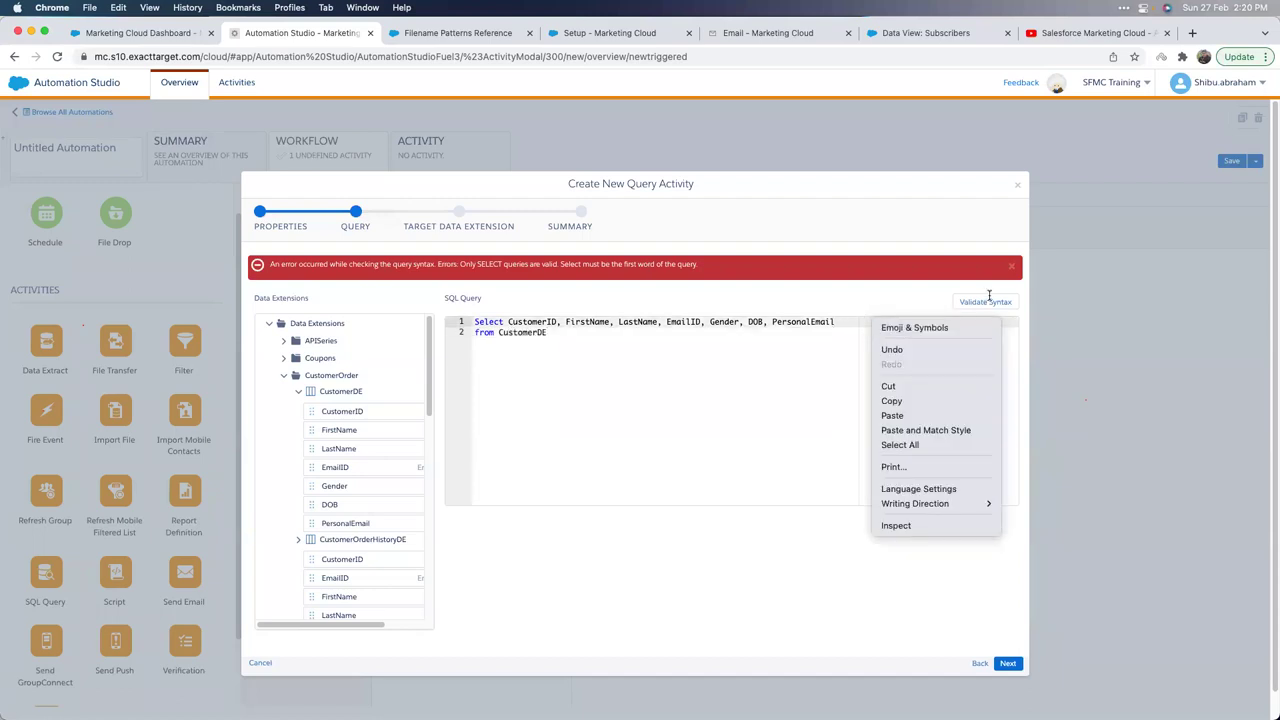
left_click(985, 301)
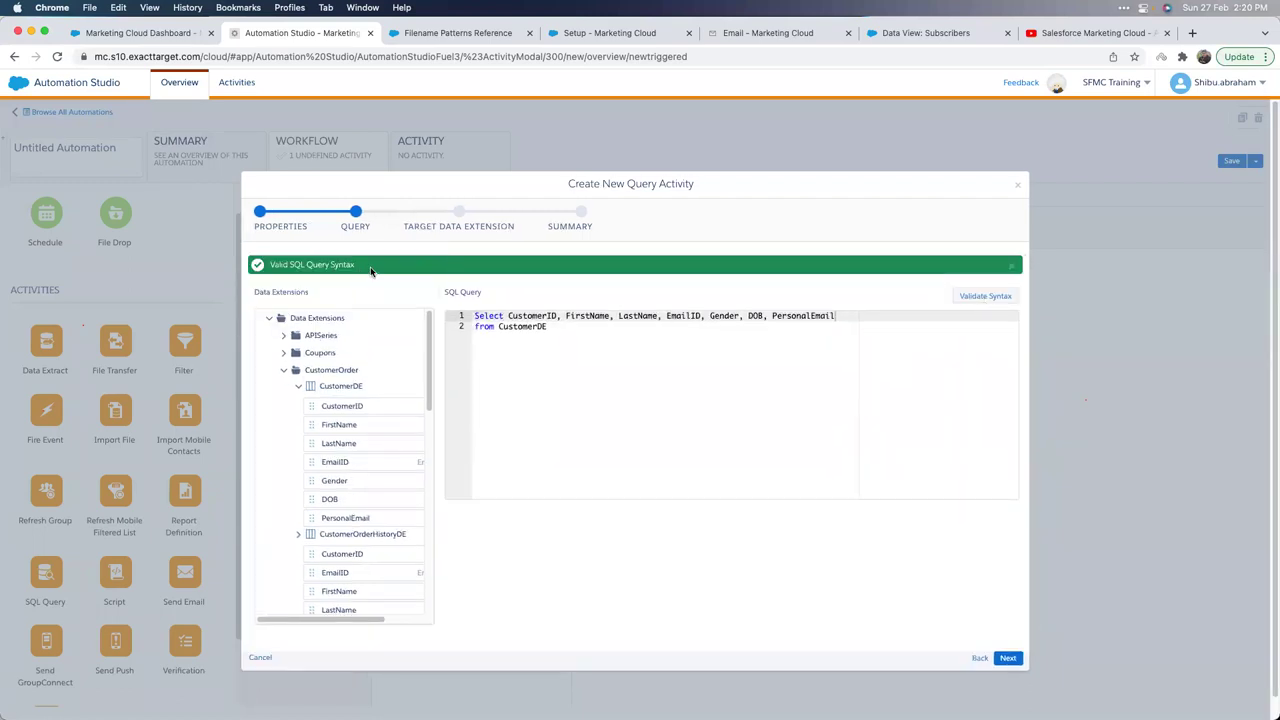
Continue to the target data extension stage and set the data action to Overwrite.
left_click(1008, 658)
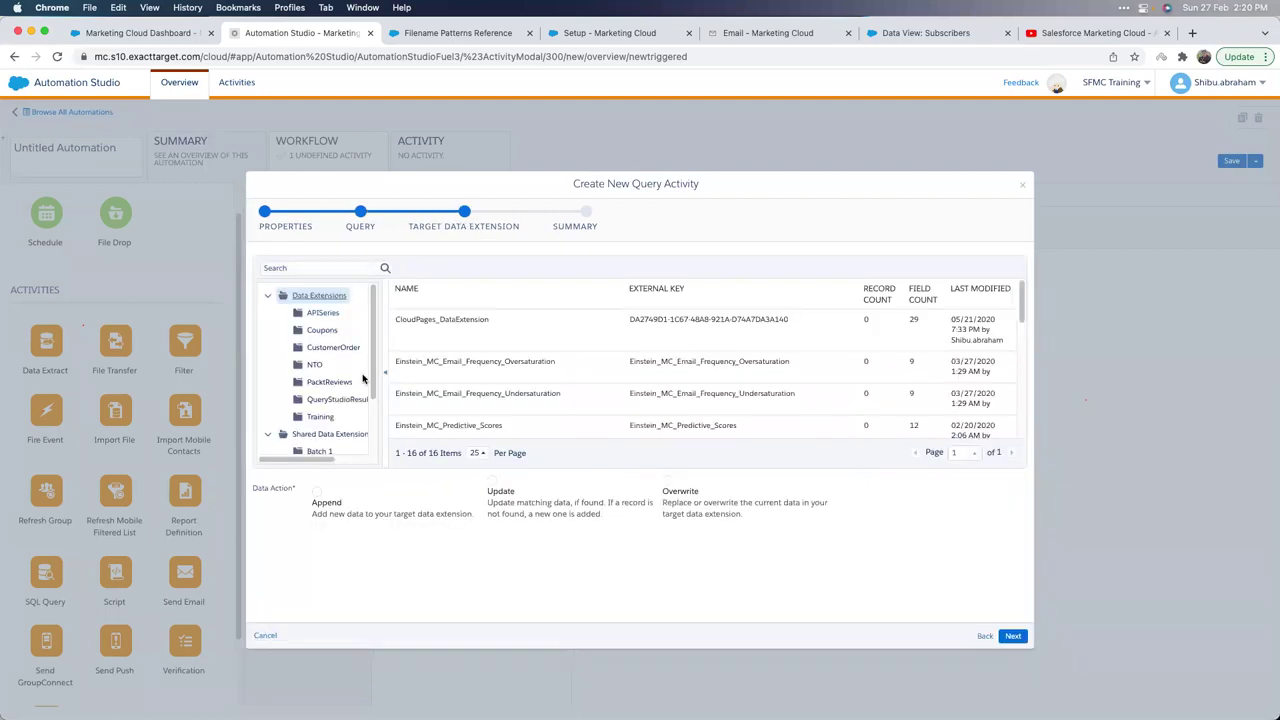
left_click(502, 496)
left_click(665, 487)
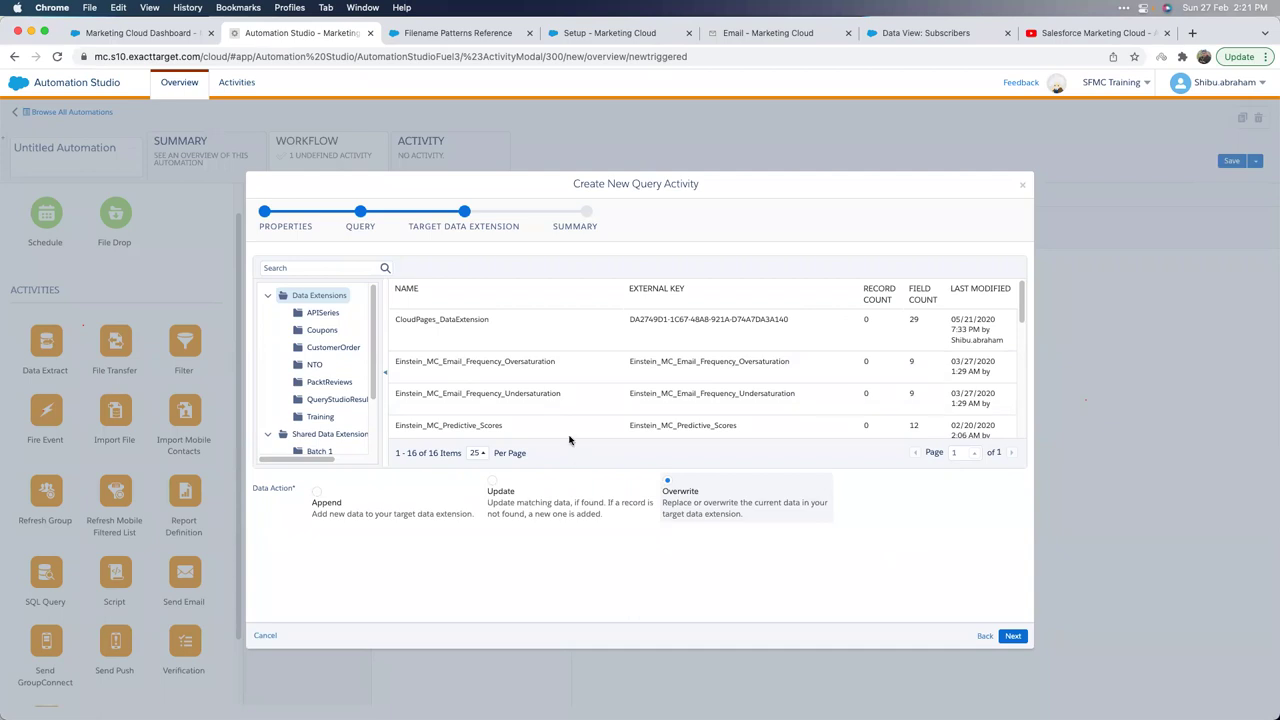
Return to the query stage to look through the available data extensions, and switch to the Subscribers data view reference.
left_click(358, 212)
left_click(561, 330)
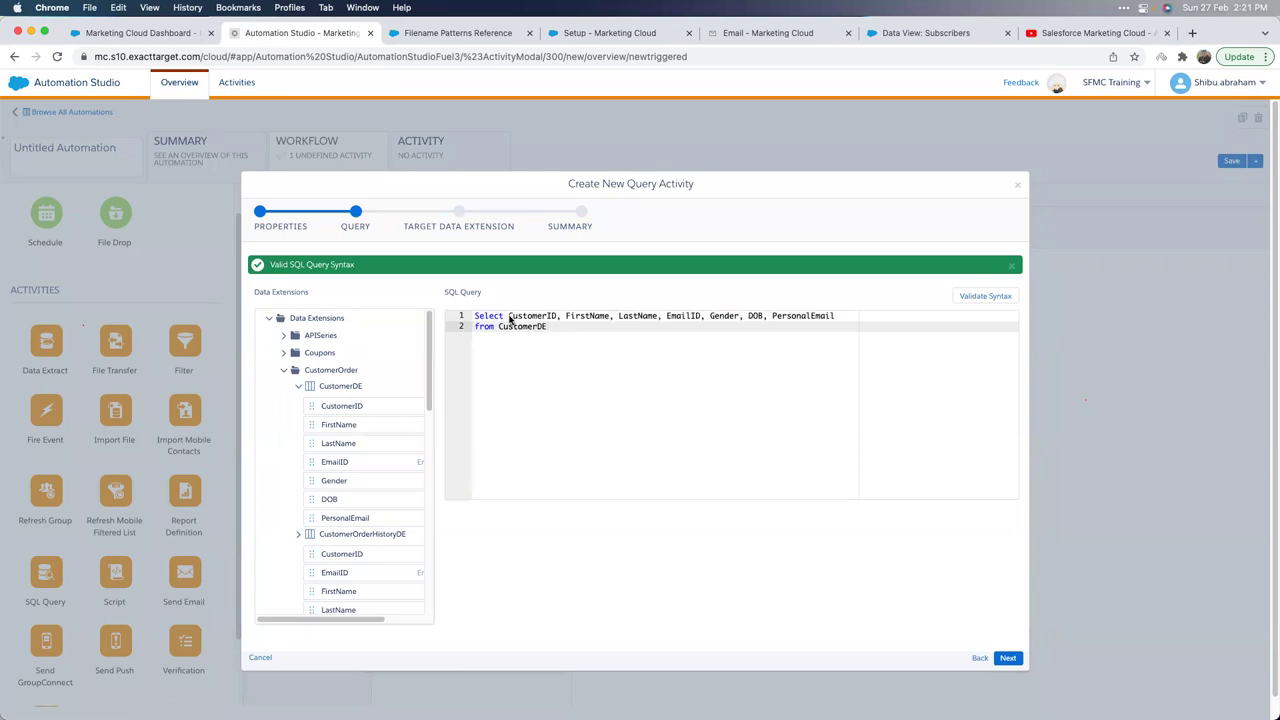
scroll(337, 456, "down", 5)
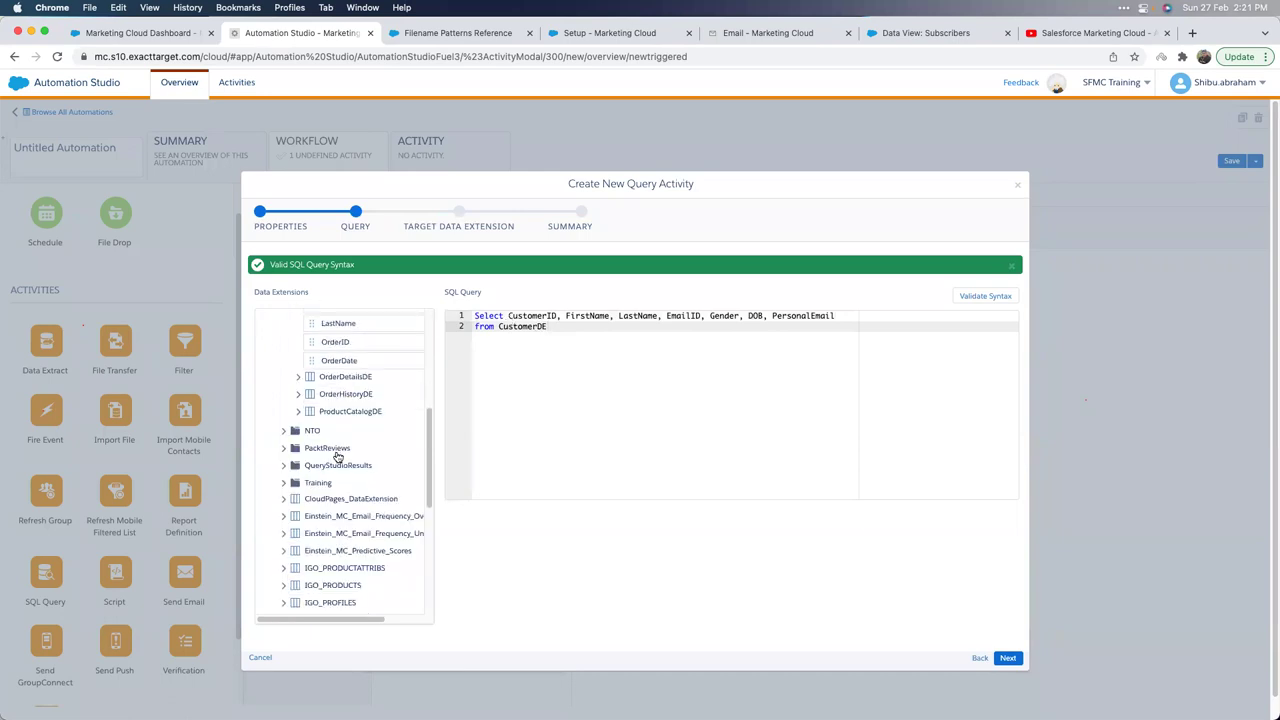
left_click(886, 33)
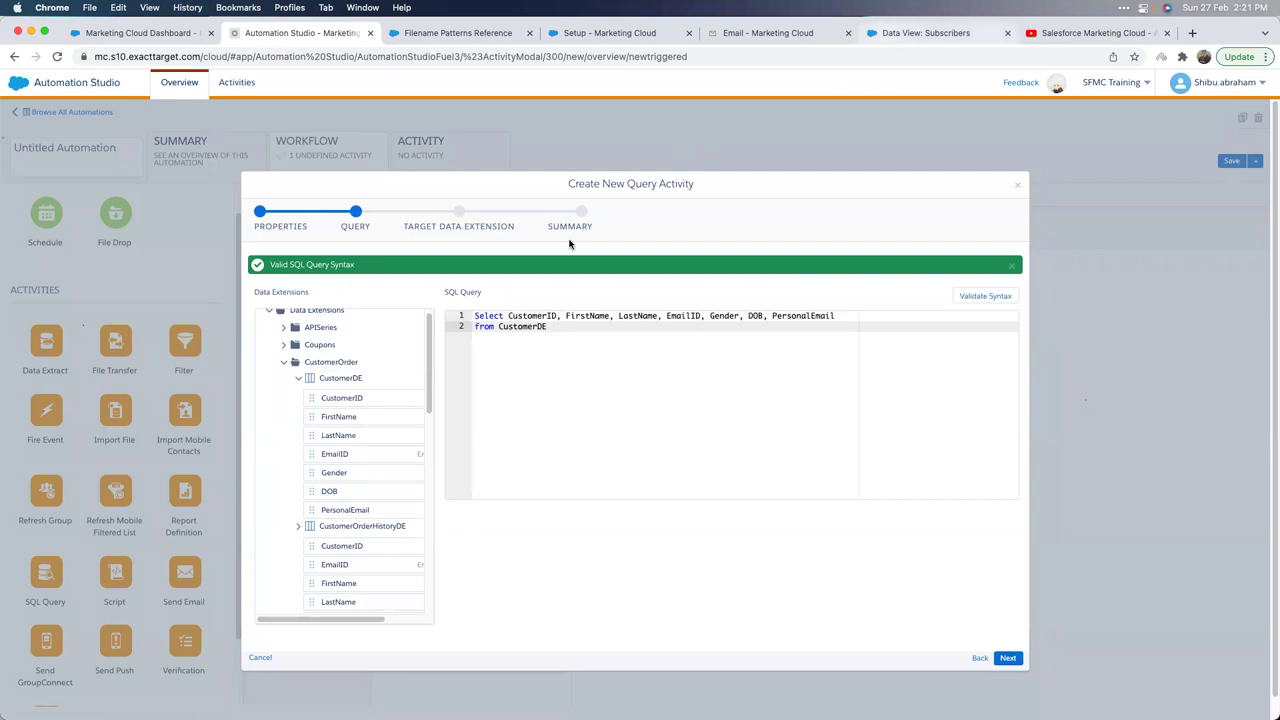
Look through the Subscribers data view's columns and highlight the _Subscribers name in its introduction.
scroll(428, 289, "up", 5)
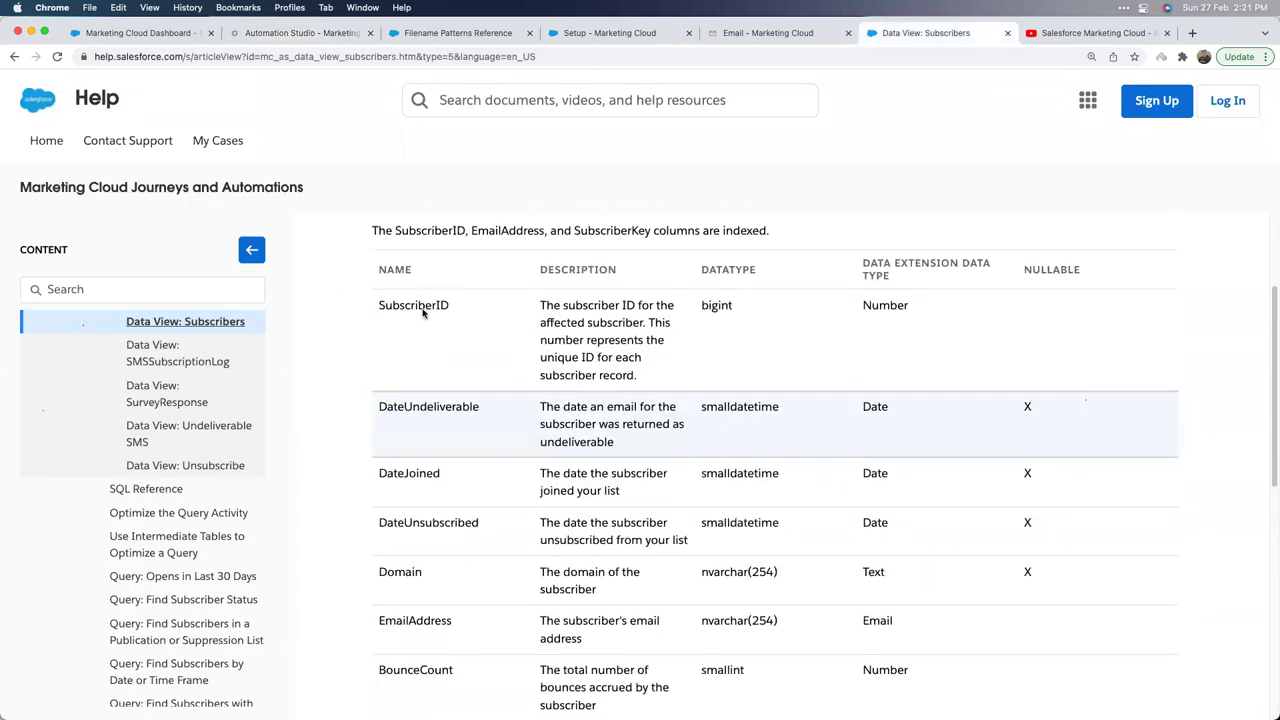
scroll(460, 480, "down", 3)
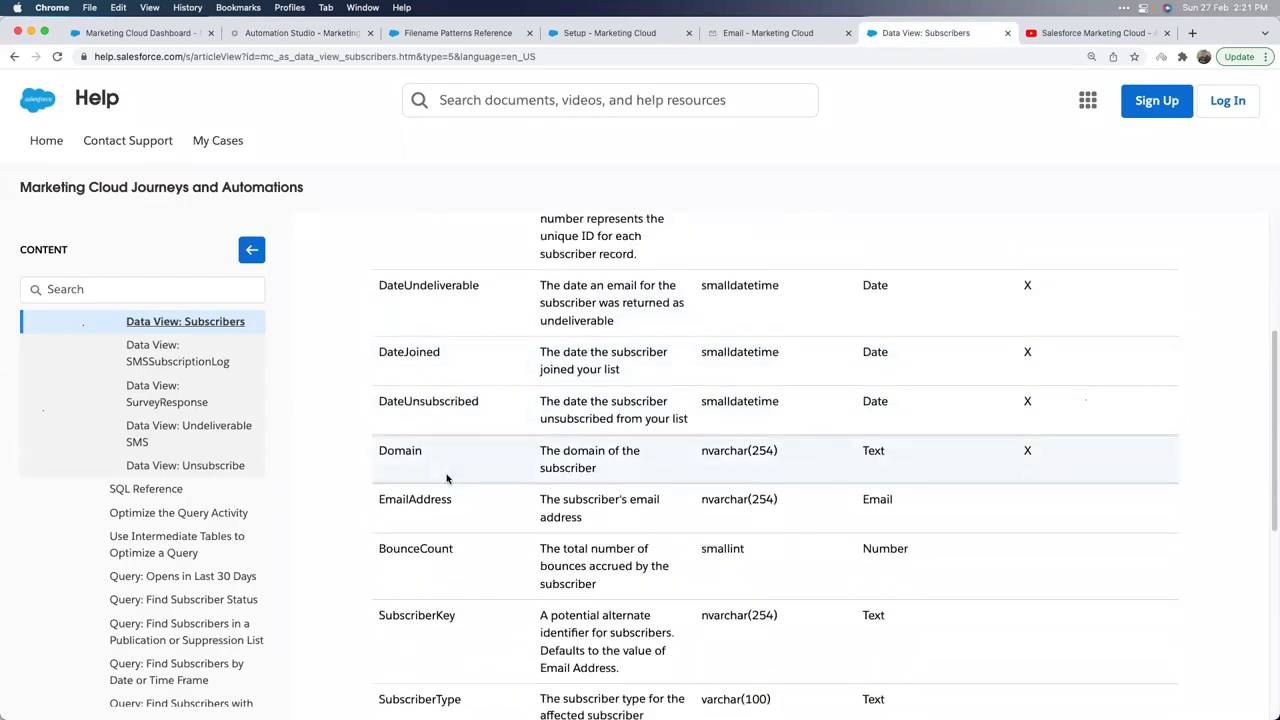
scroll(424, 494, "down", 5)
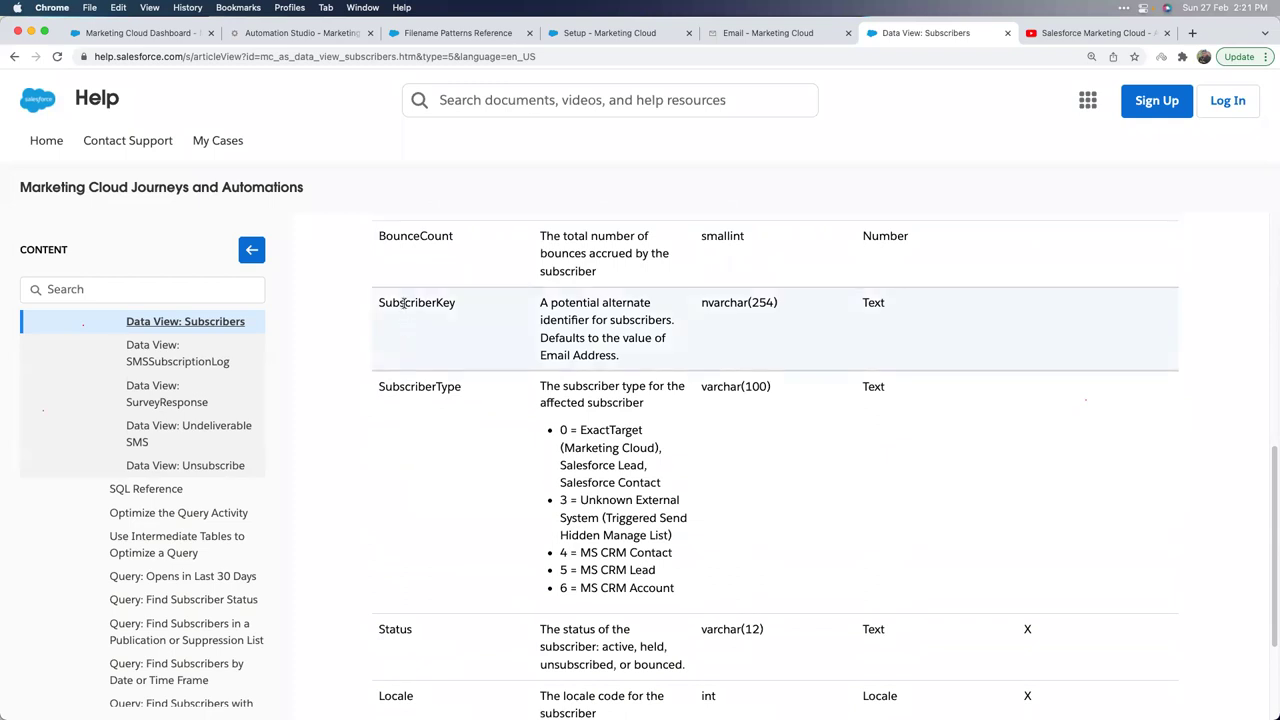
scroll(450, 454, "down", 3)
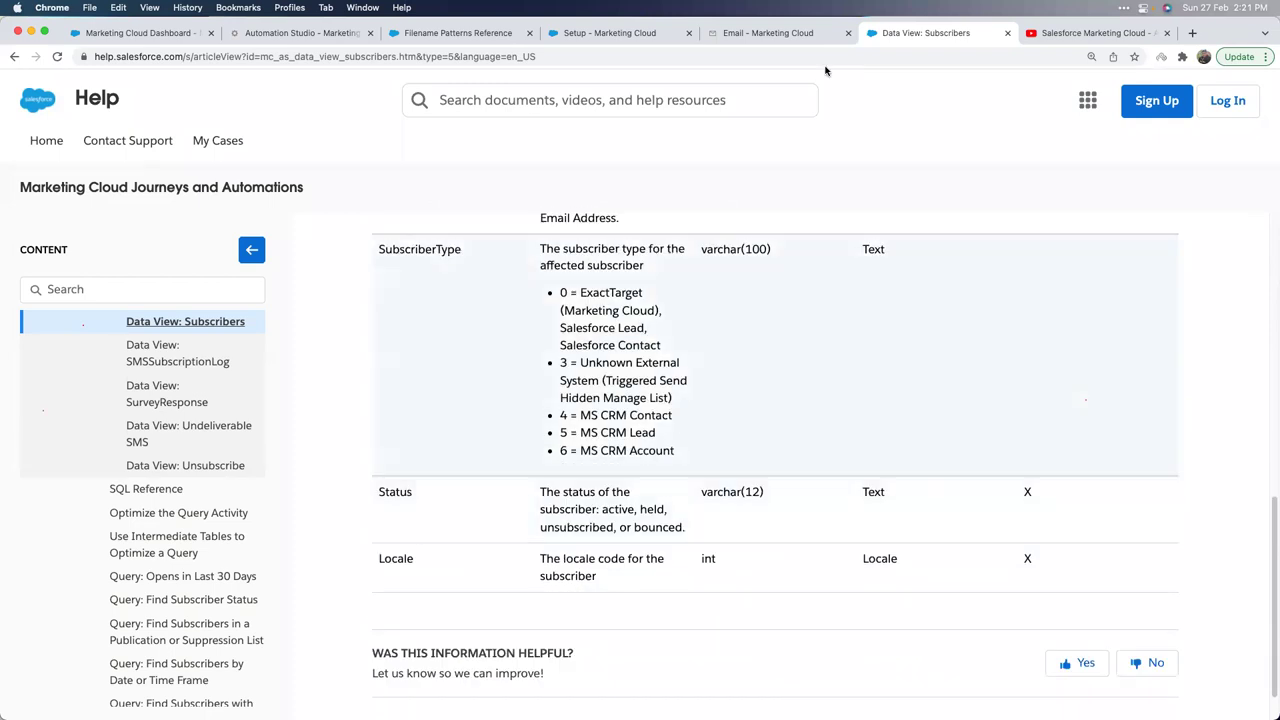
scroll(660, 277, "up", 15)
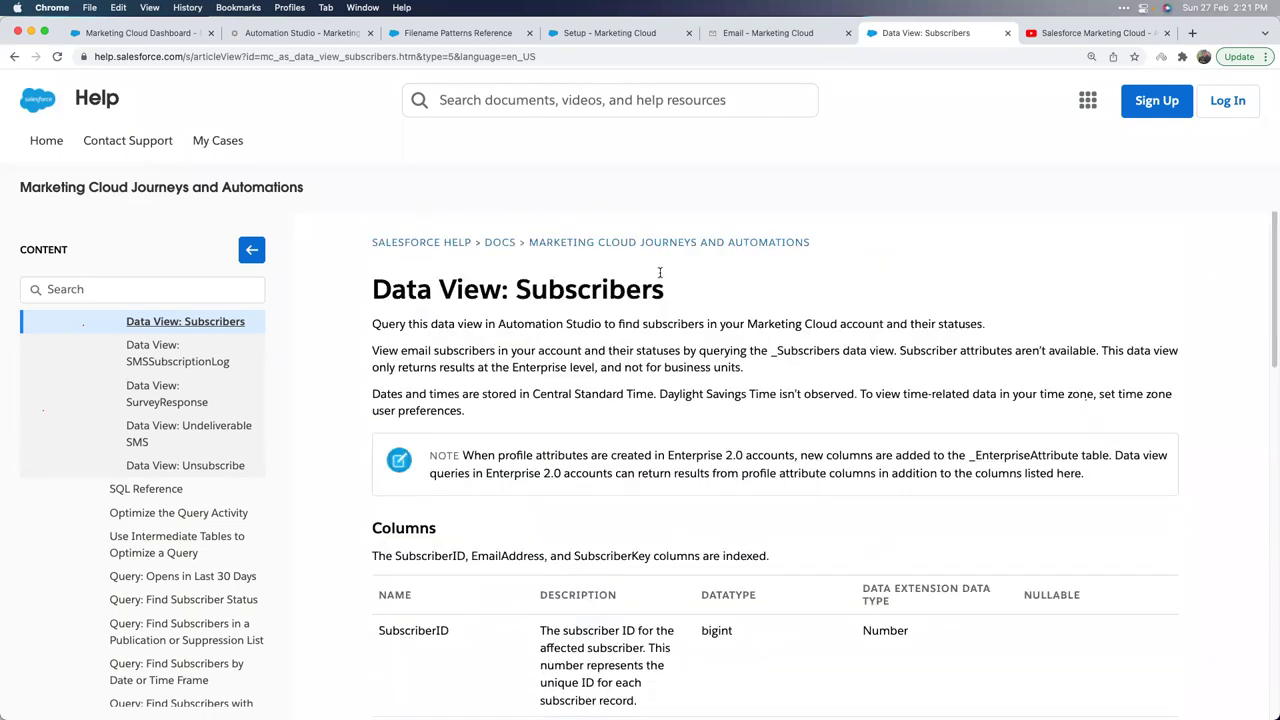
left_click_drag(772, 350, 838, 360)
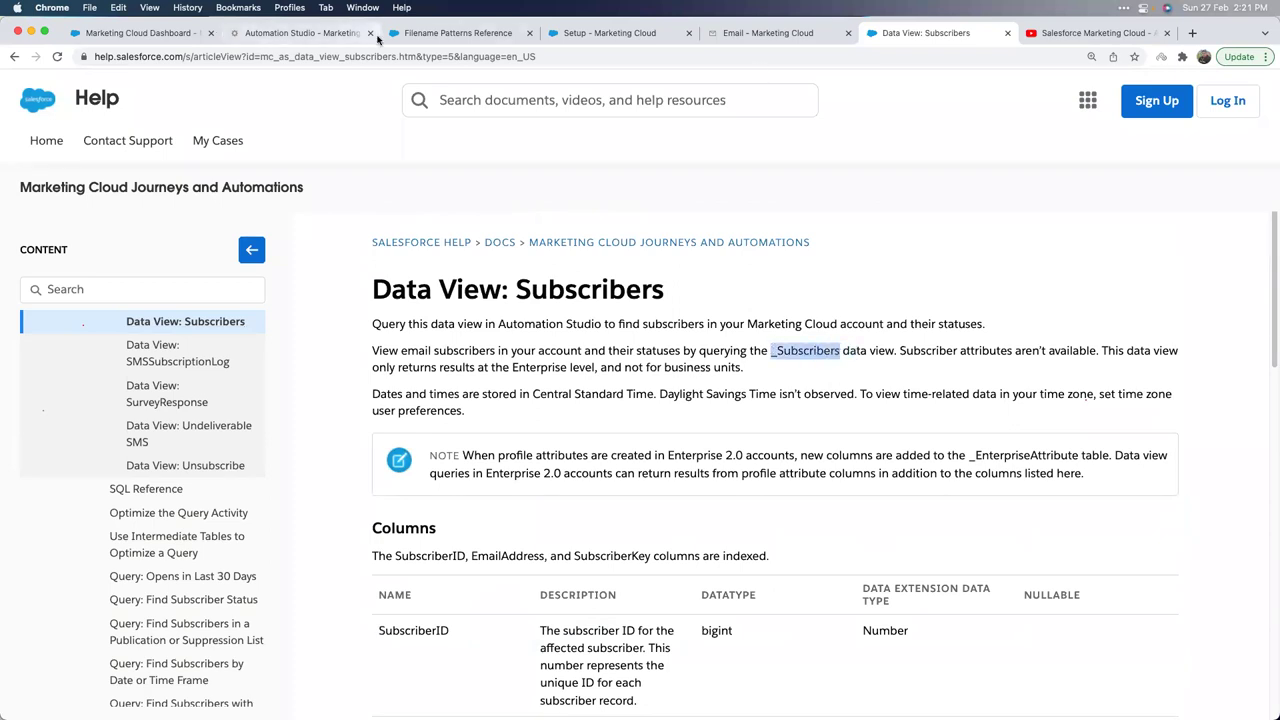
Return to Automation Studio, cancel the new query activity and delete the SQL Query activity from the workflow.
left_click(300, 33)
key("super+a")
left_click(861, 490)
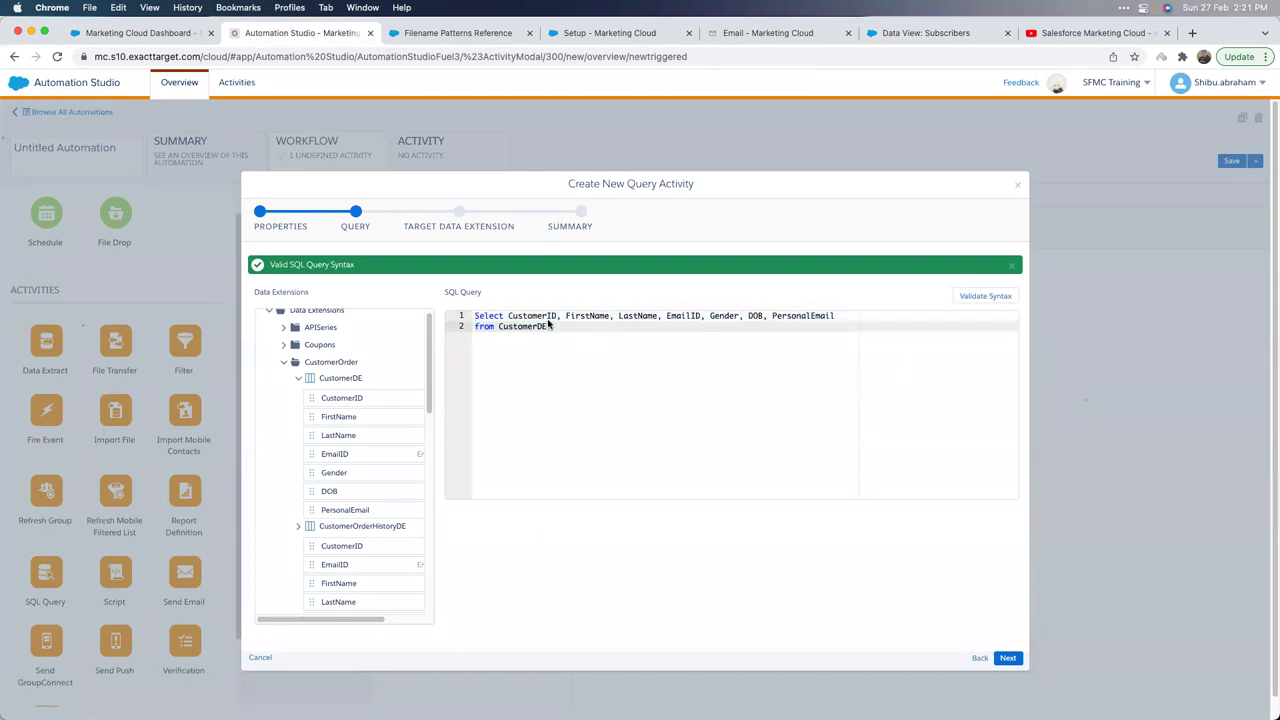
left_click(260, 657)
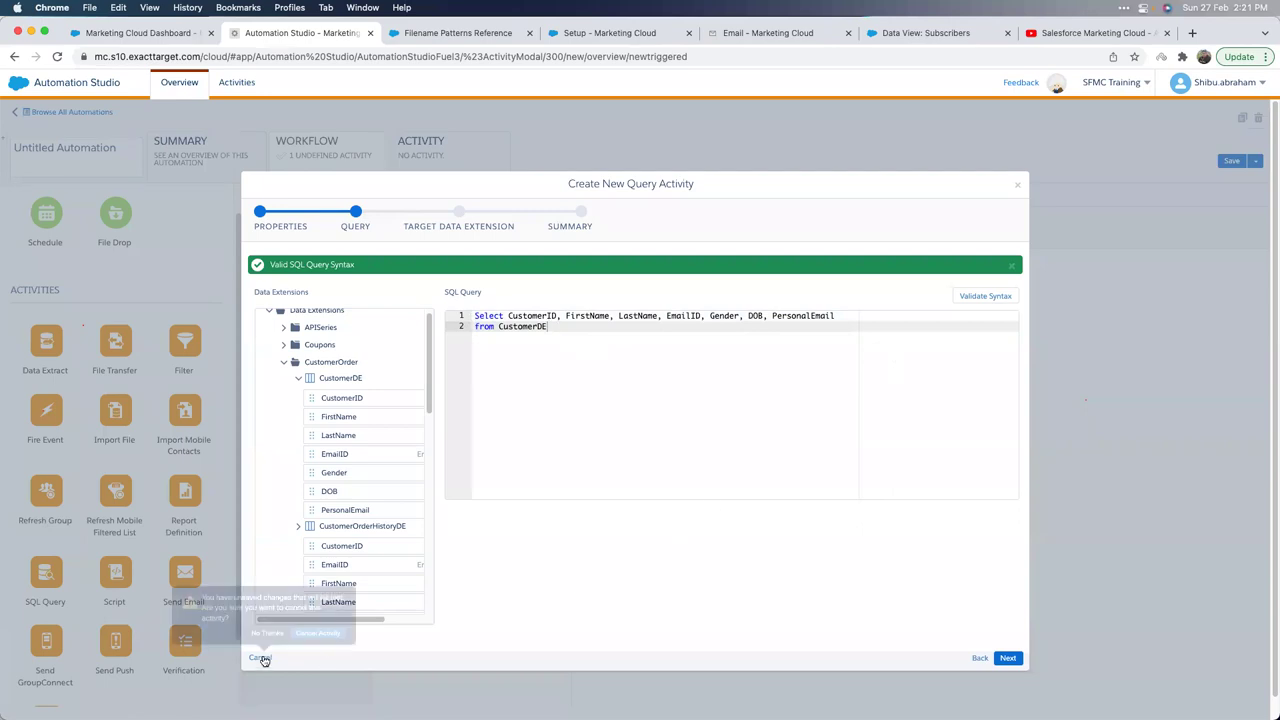
left_click(318, 633)
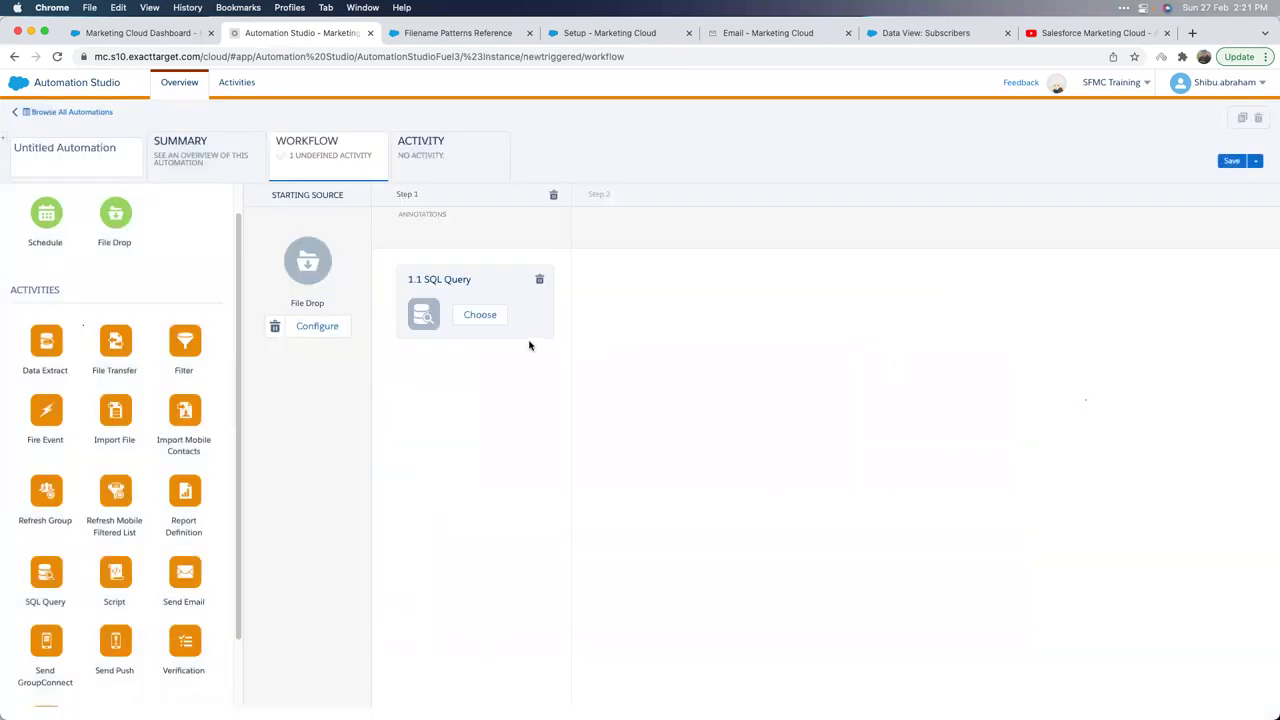
left_click(540, 281)
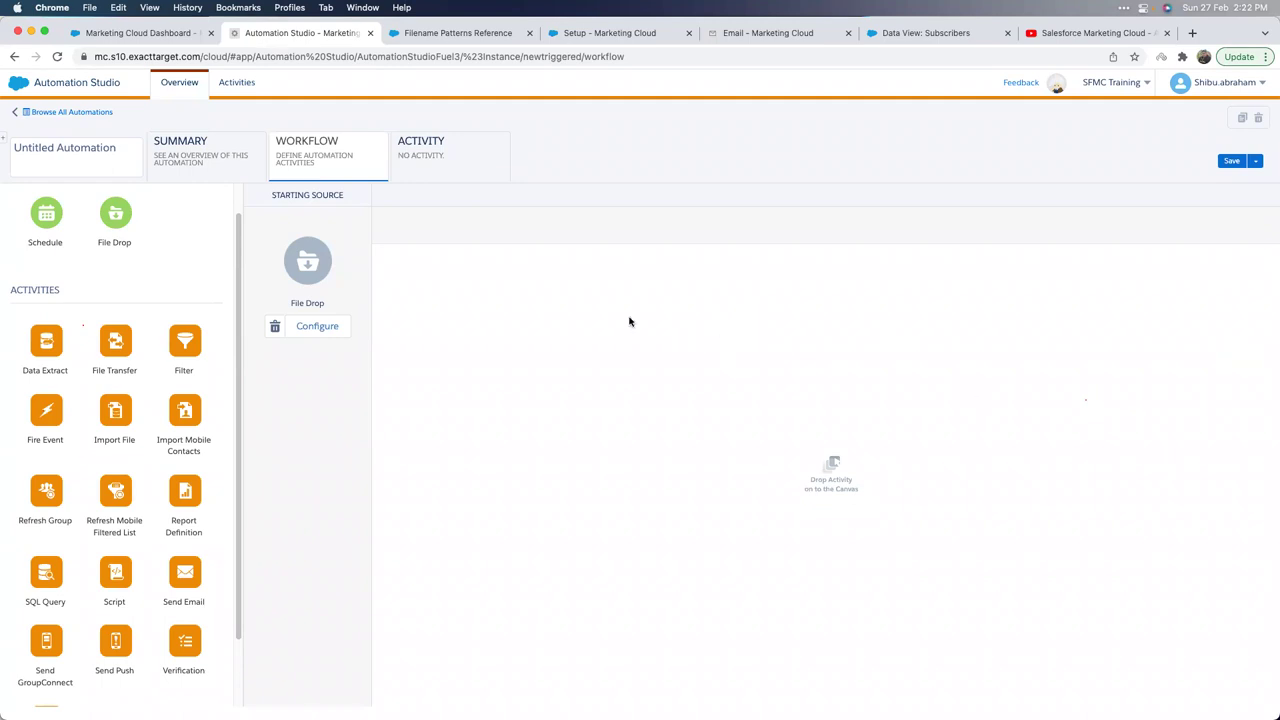
Switch to the PowerPoint slide show and advance to the Send Email Activity slide.
key("super+Tab")
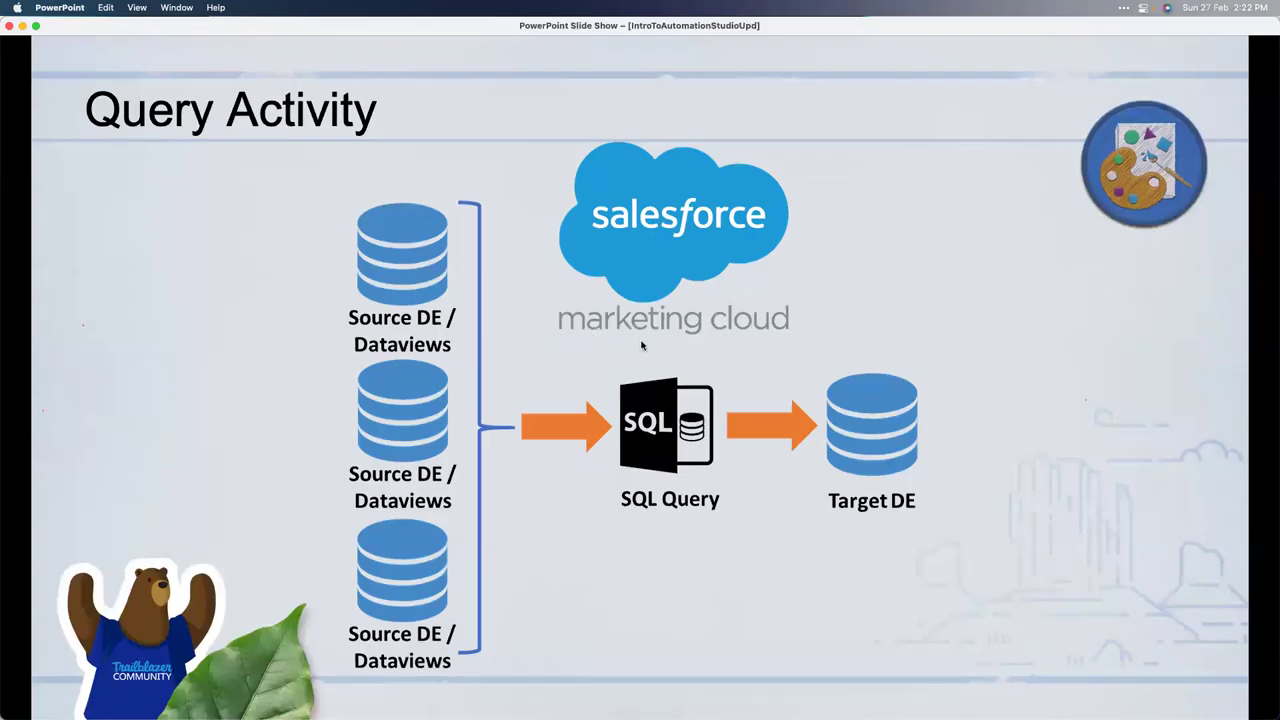
key("Right")
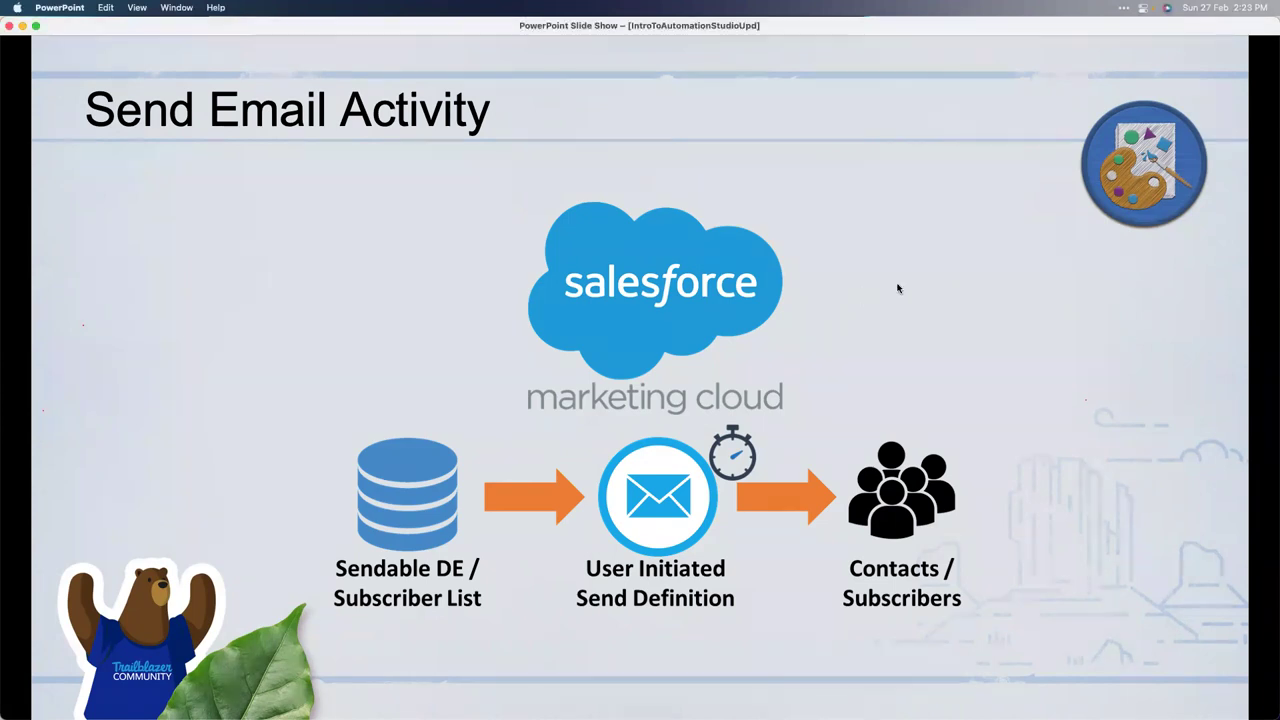
Back in Automation Studio, add a Send Email activity and create a new one using the NTO folder's "Abandon cart - Not Purchased" email.
key("super+Tab")
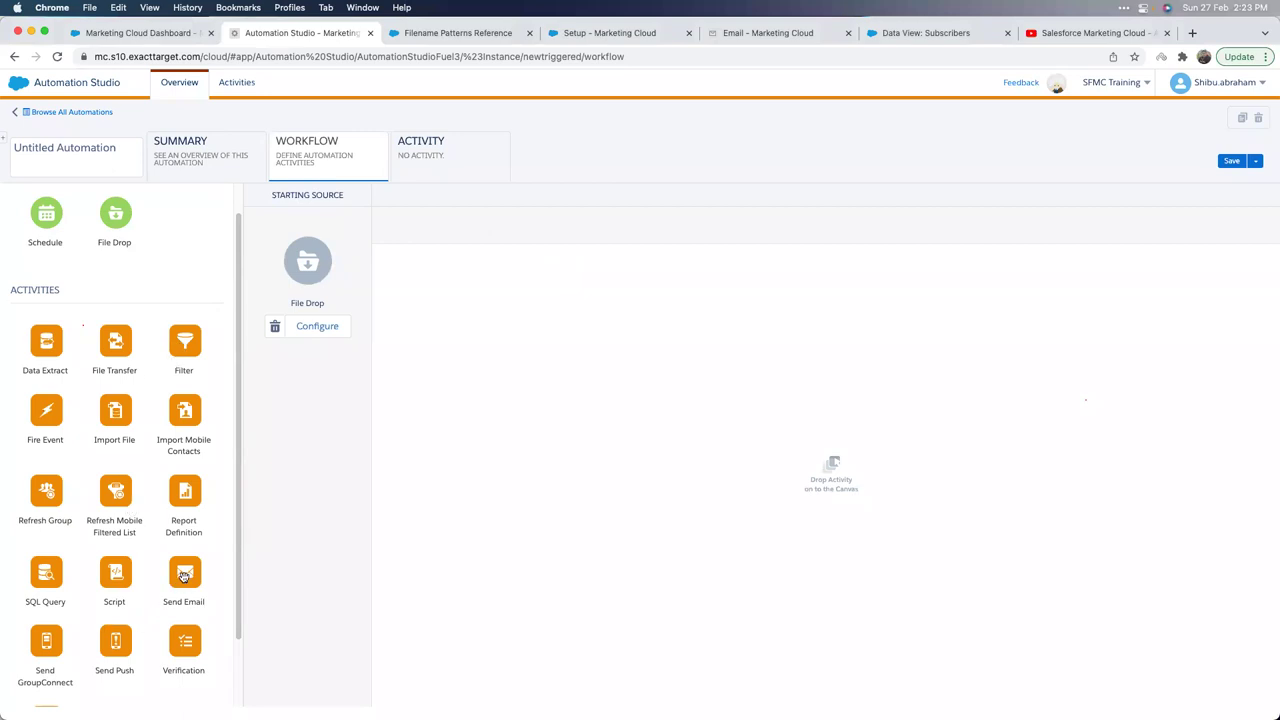
left_click_drag(182, 576, 528, 272)
left_click(478, 315)
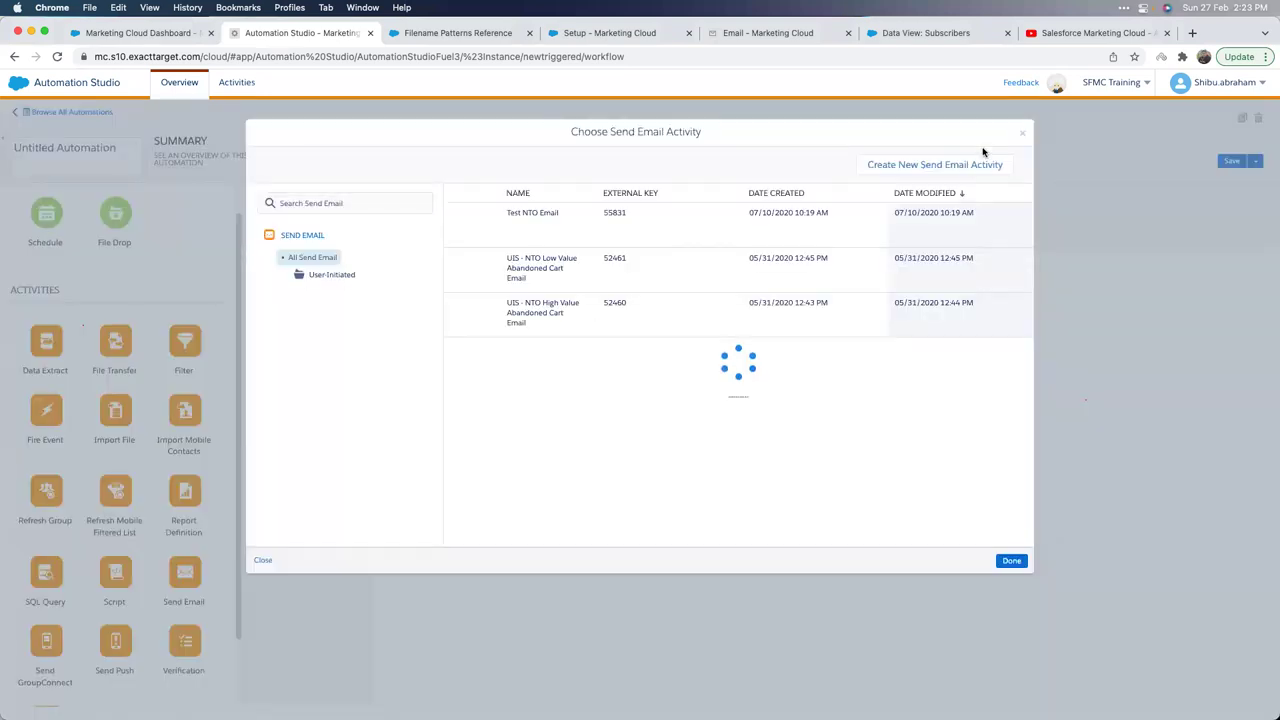
left_click(958, 163)
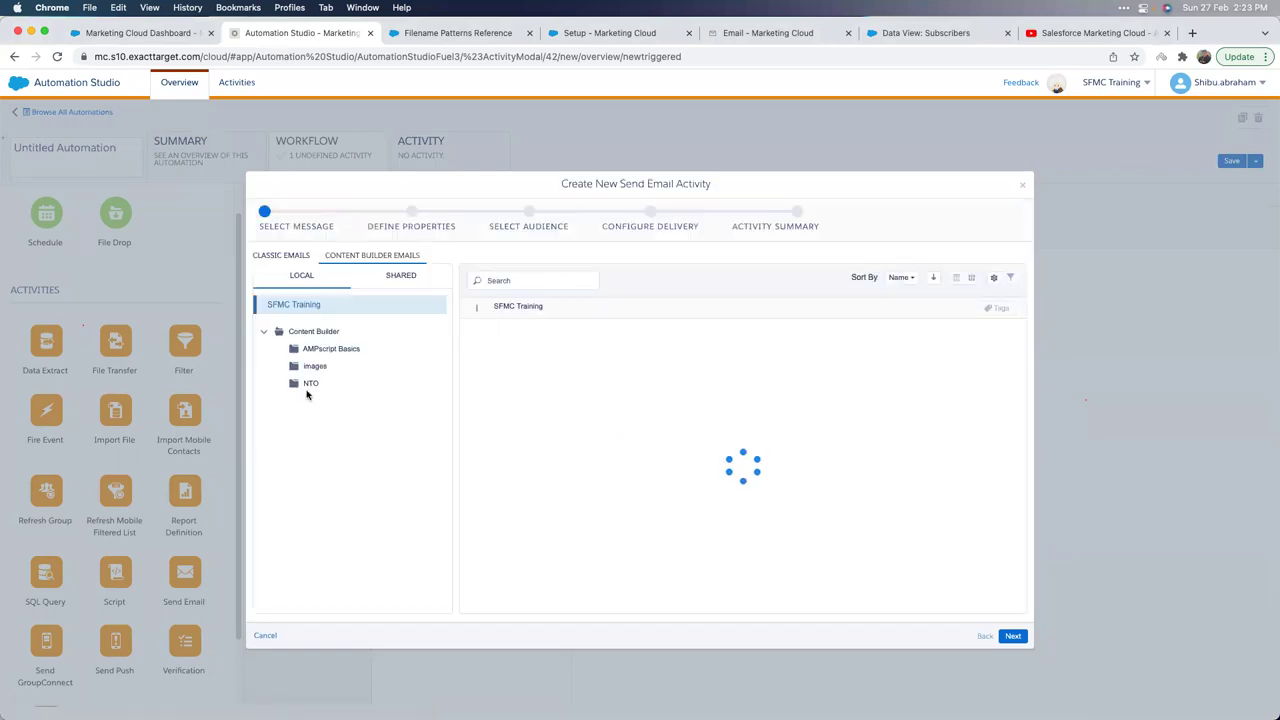
left_click(311, 385)
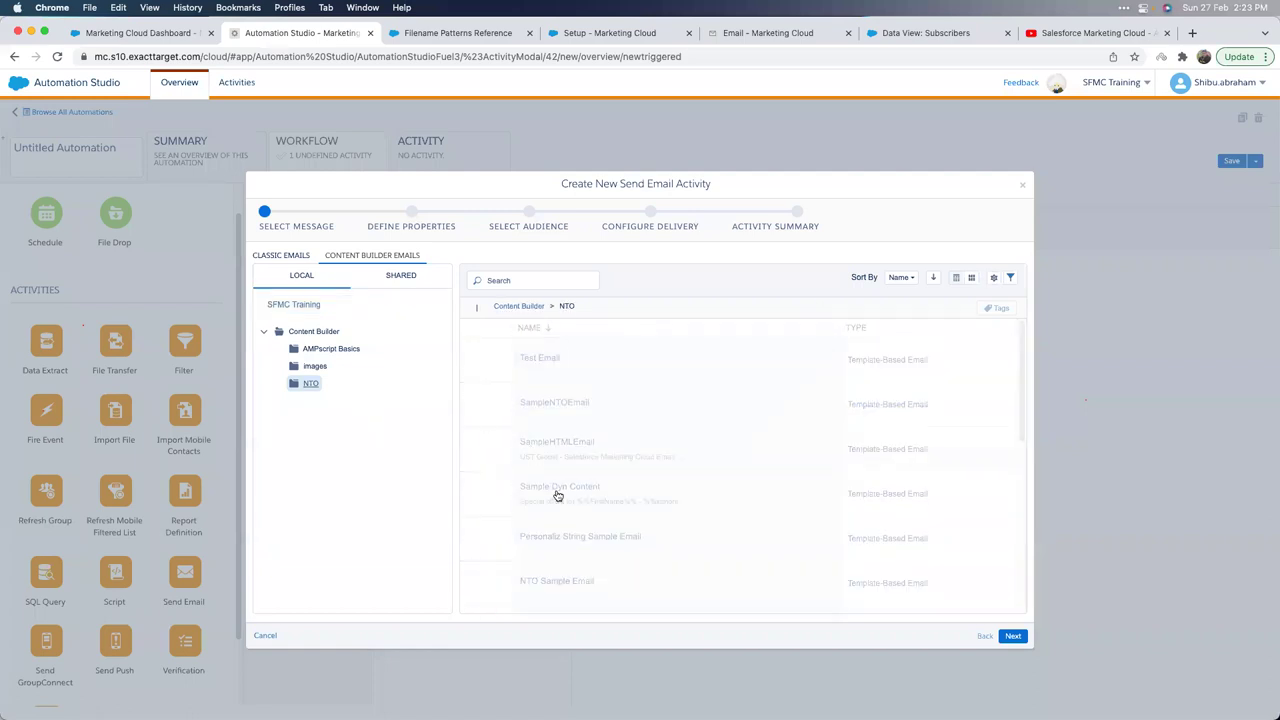
left_click(598, 449)
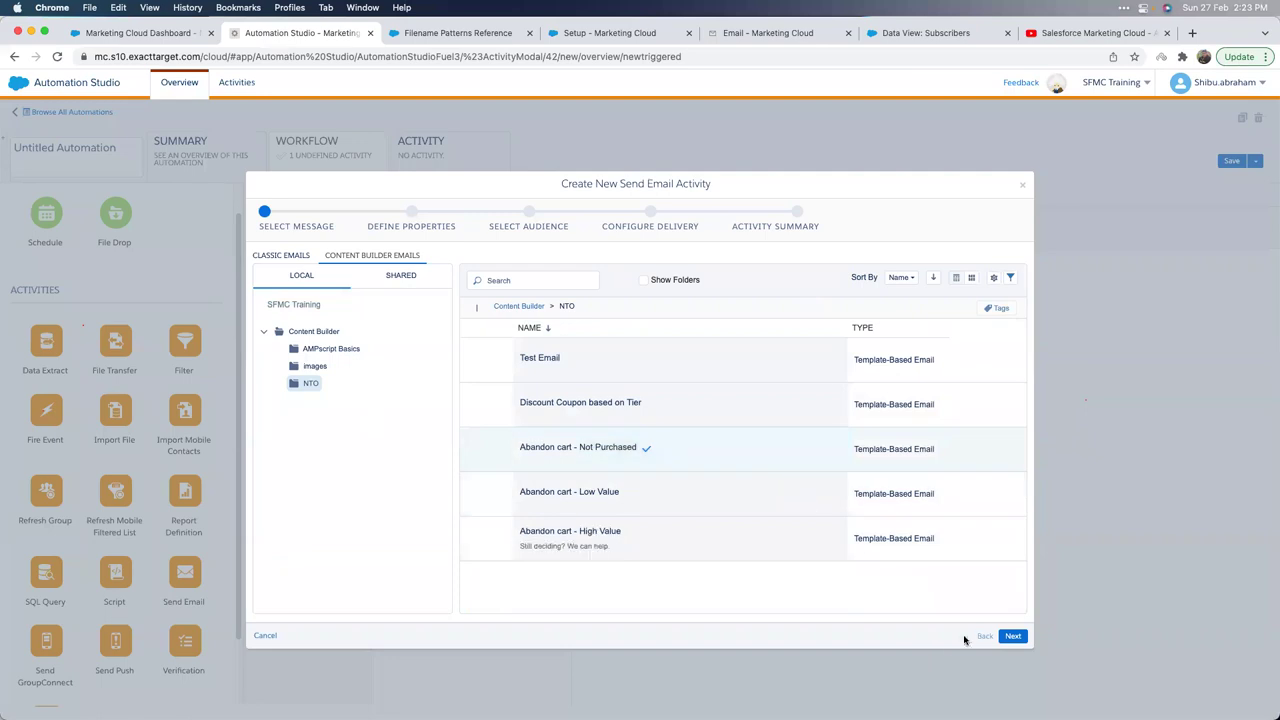
left_click(1014, 636)
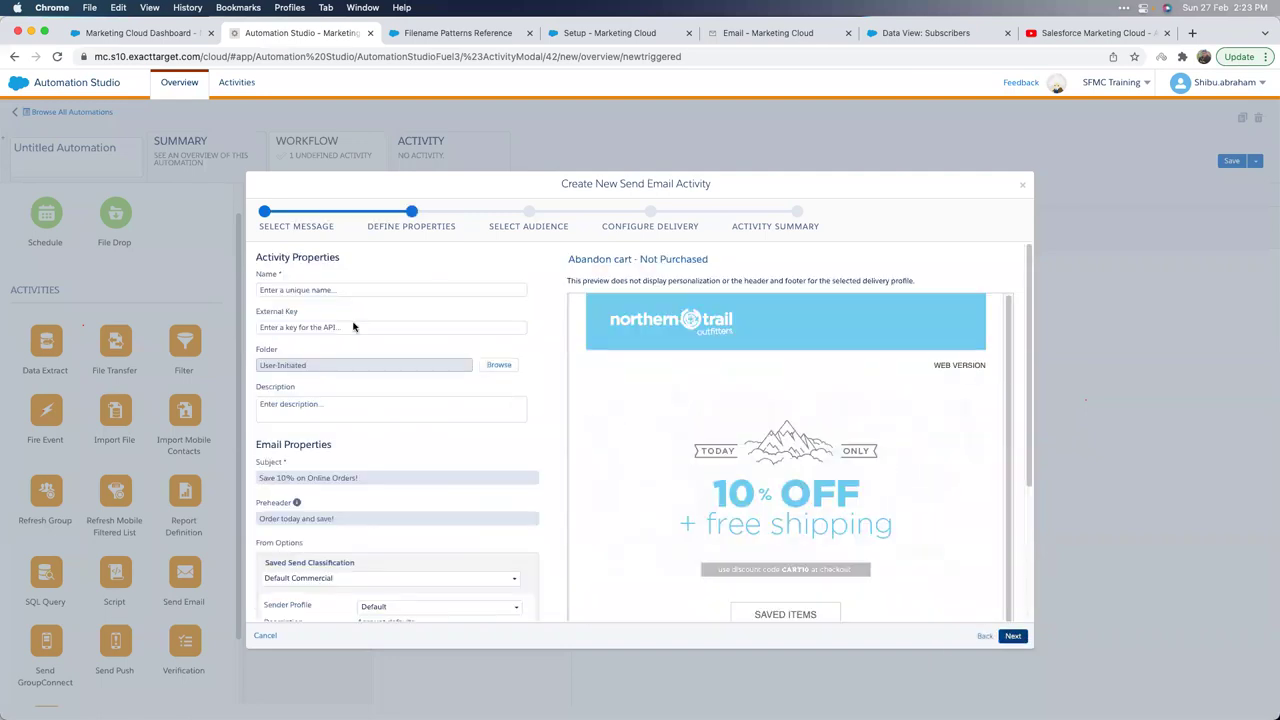
Name the send email activity "test", continue to the audience selection stage and cancel the activity.
left_click(310, 291)
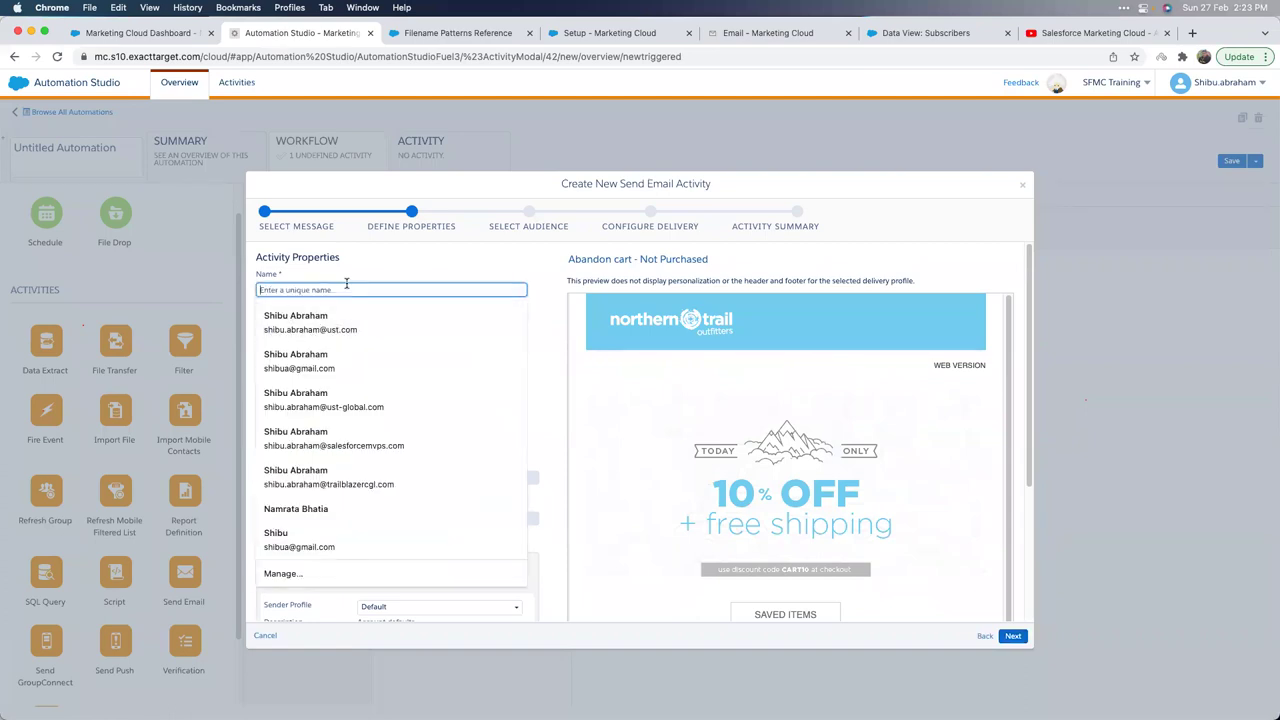
type("test")
left_click(428, 315)
left_click(1013, 636)
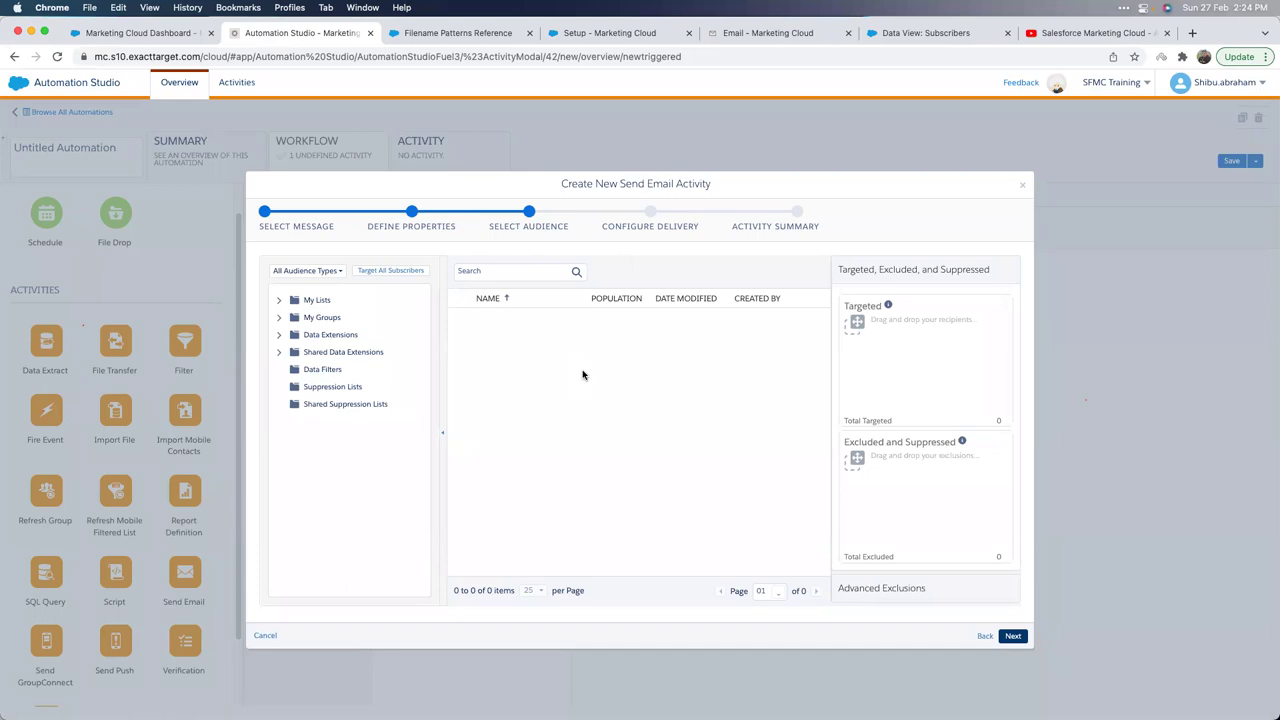
left_click(268, 636)
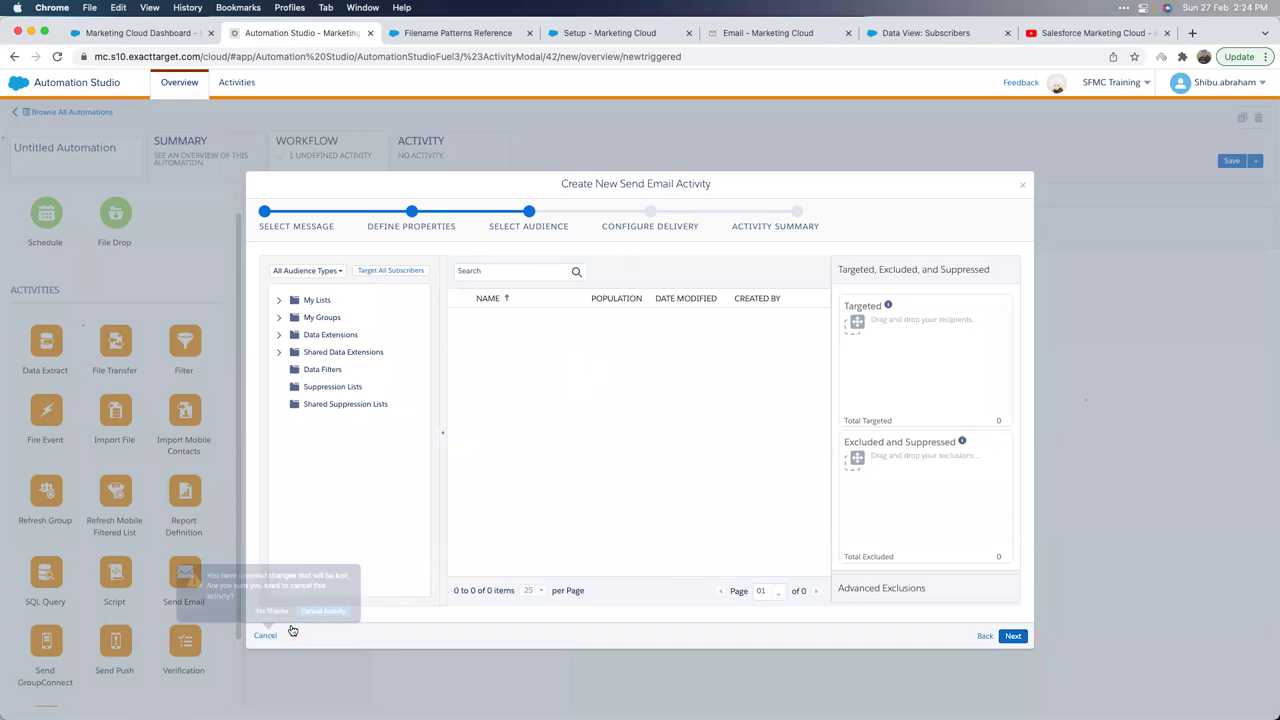
left_click(323, 610)
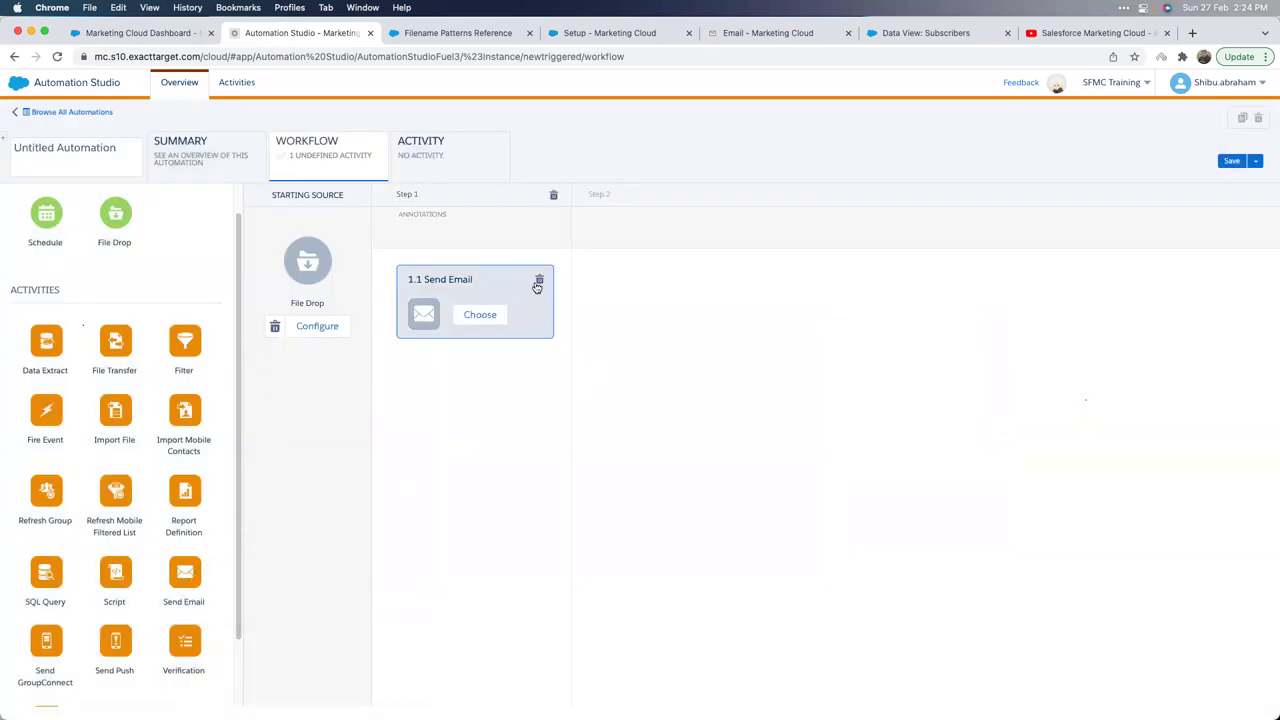
Switch to the PowerPoint slide show and advance to the Script Activity slide.
key("super+Tab")
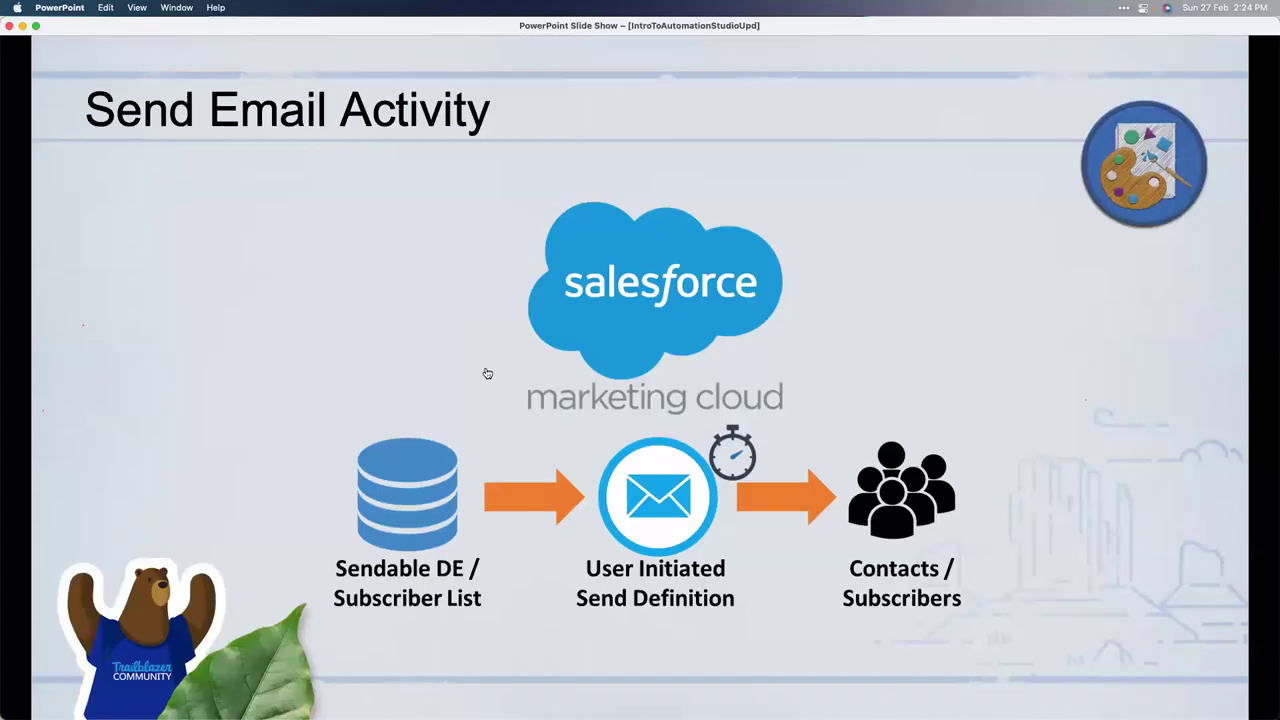
left_click(487, 373)
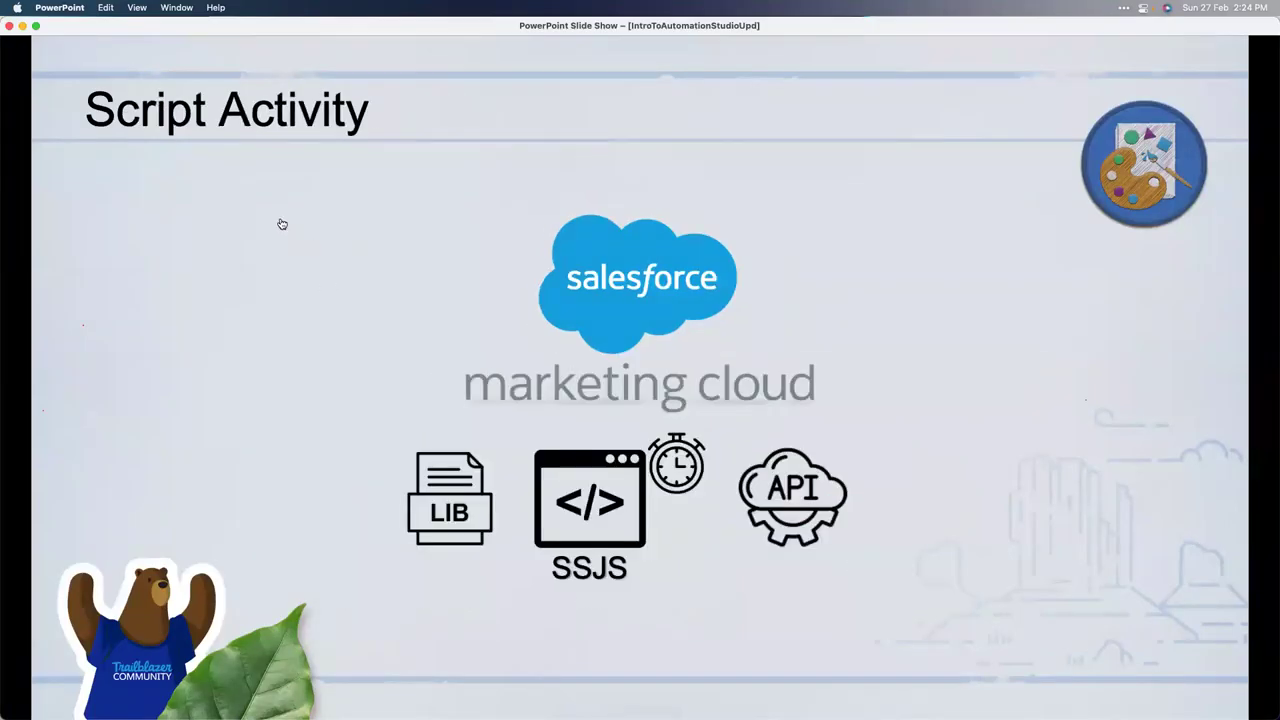
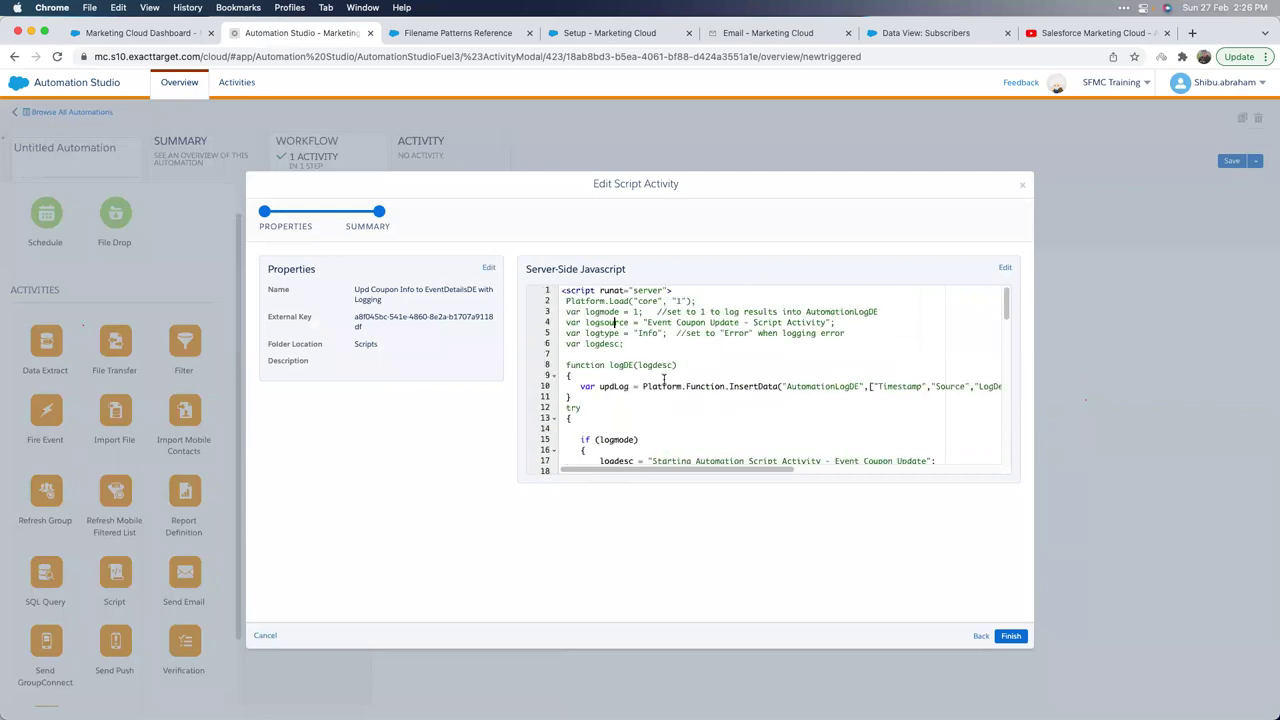
Read the coupon update script activity's server-side JavaScript to its end, and cancel editing the activity.
scroll(690, 405, "down", 1)
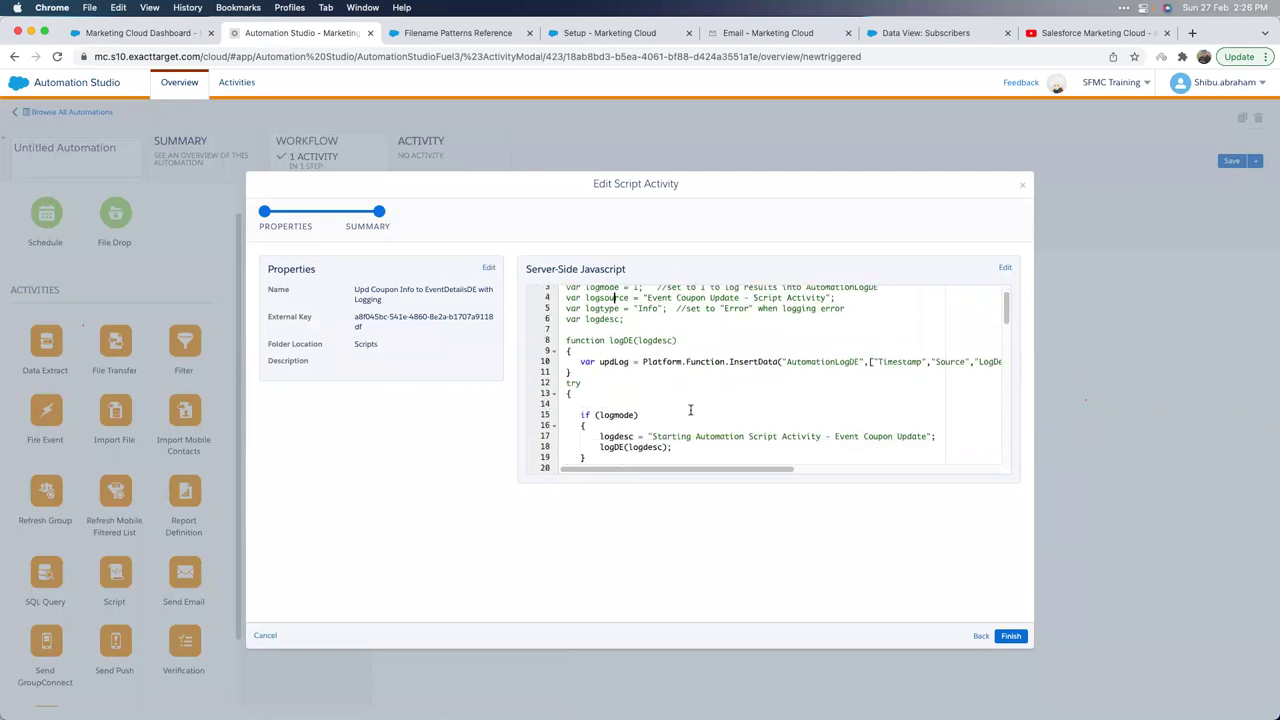
scroll(690, 410, "down", 2)
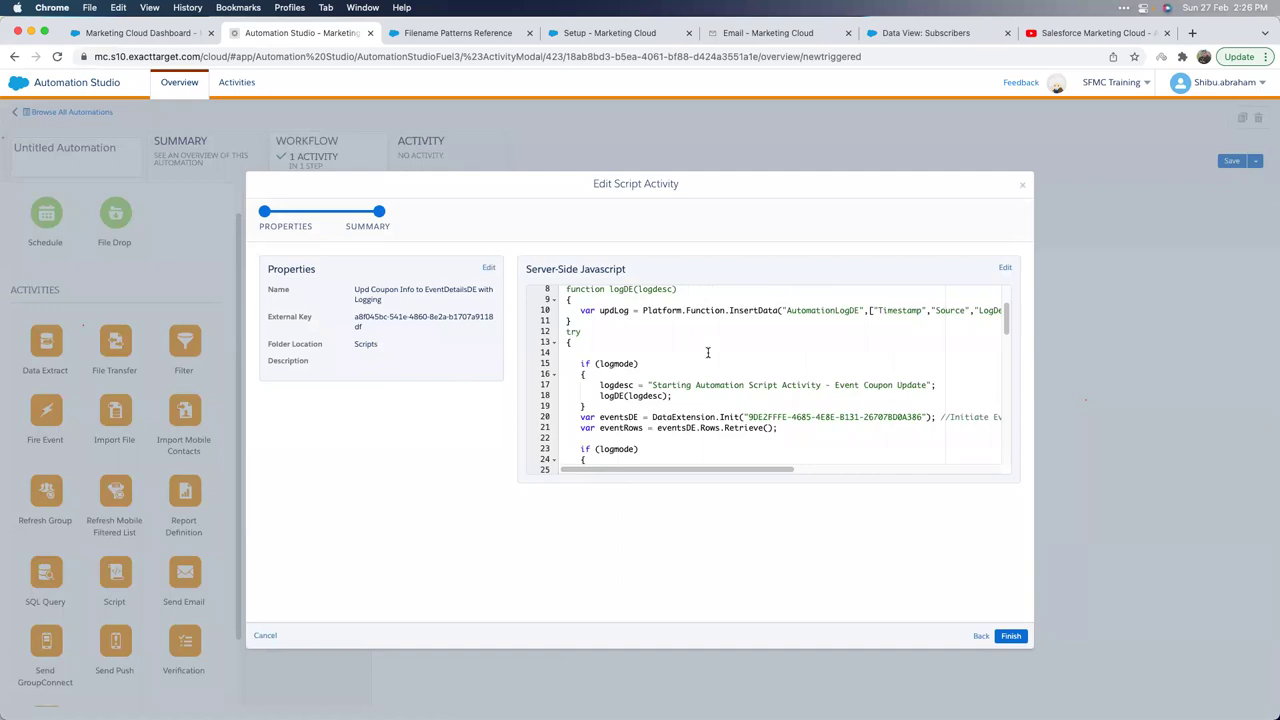
scroll(694, 373, "down", 15)
scroll(694, 373, "down", 3)
scroll(694, 373, "down", 1)
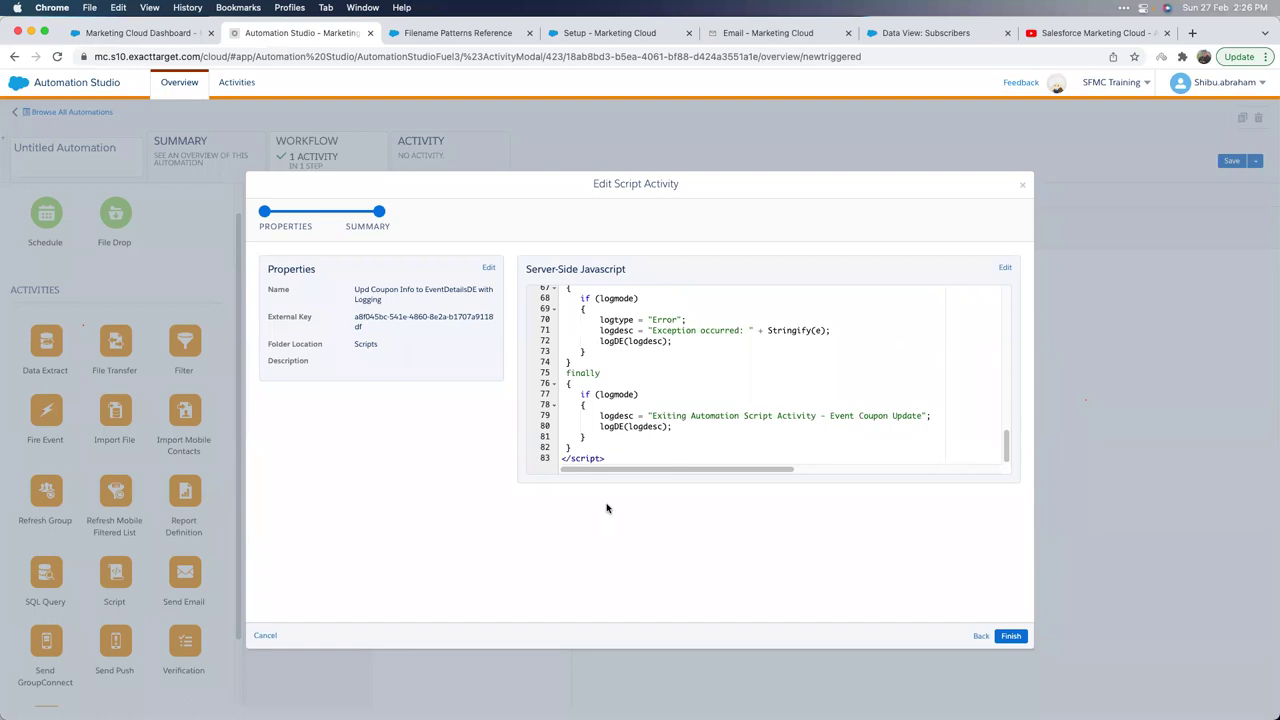
left_click(268, 635)
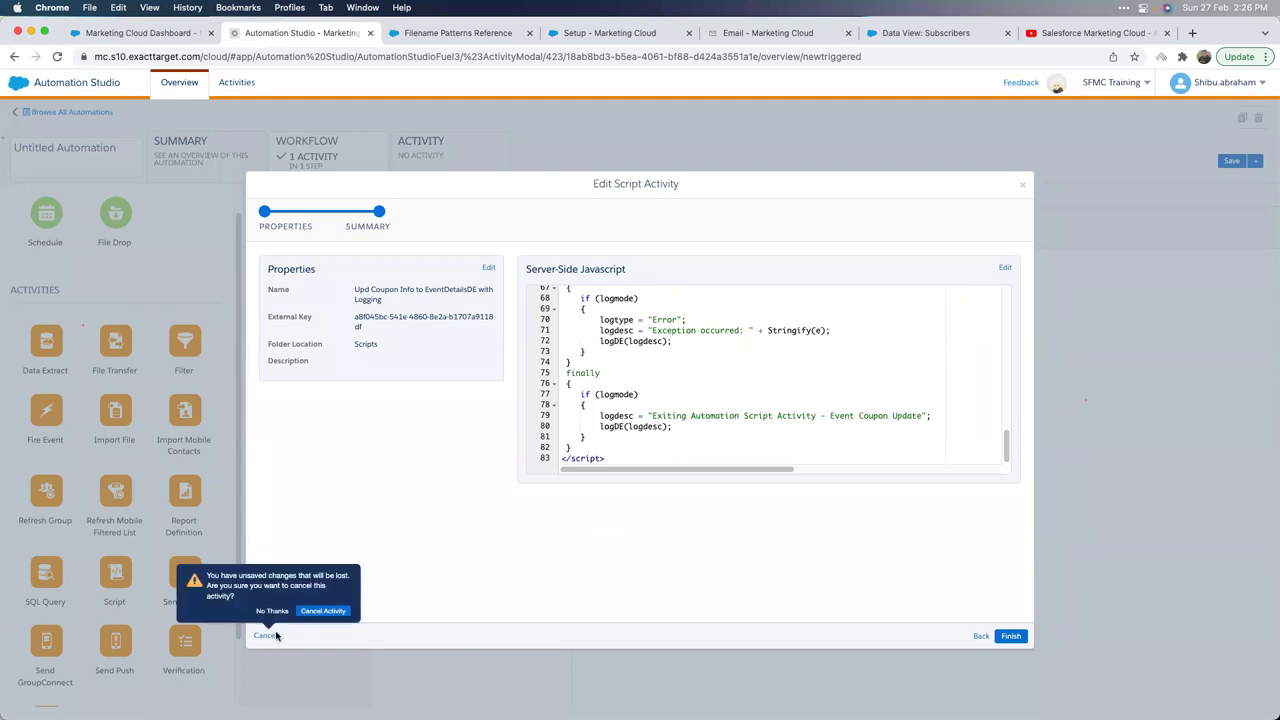
left_click(318, 610)
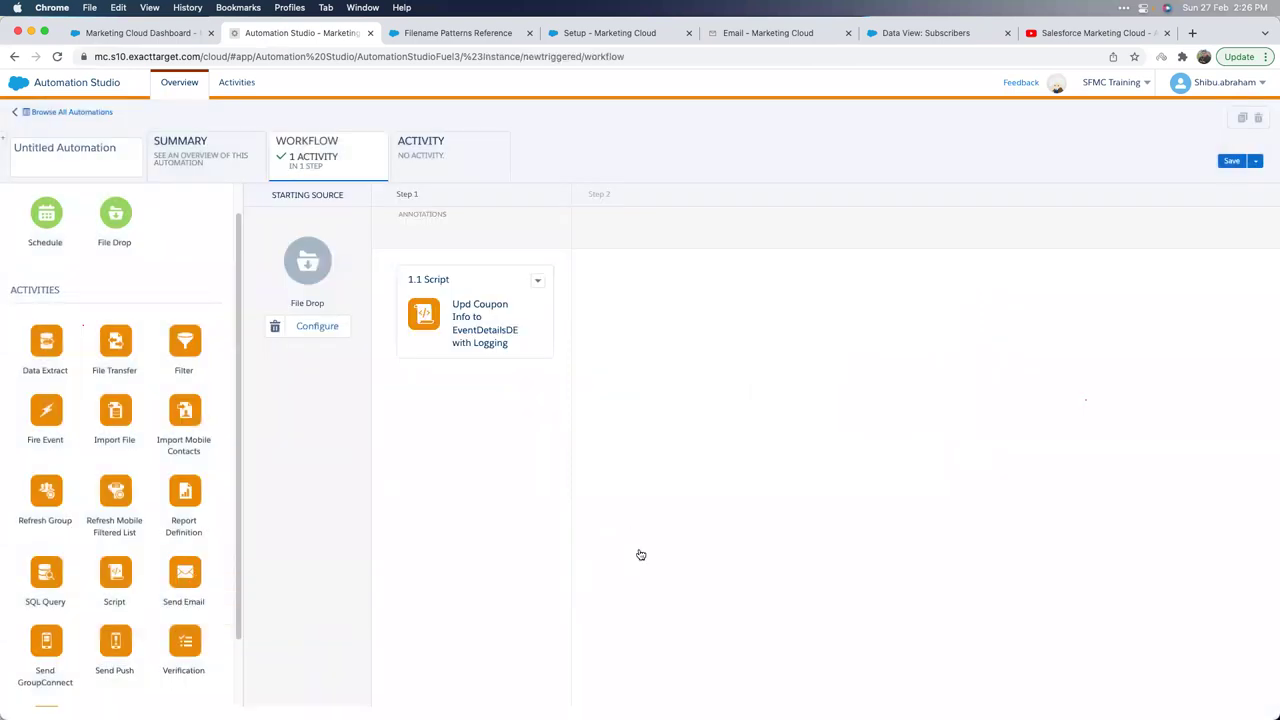
Switch to the PowerPoint slide show and advance to the Creating and Running Automation Workflows slide.
key("super+Tab")
key("Right")
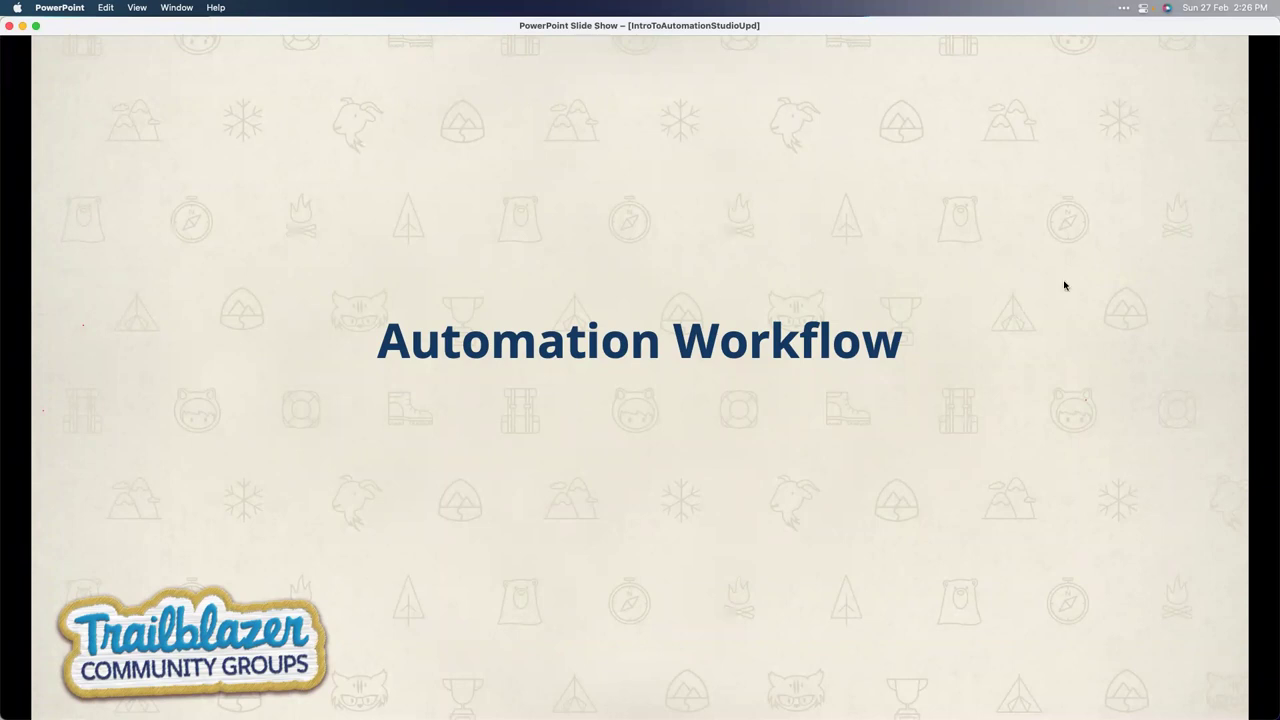
key("Right")
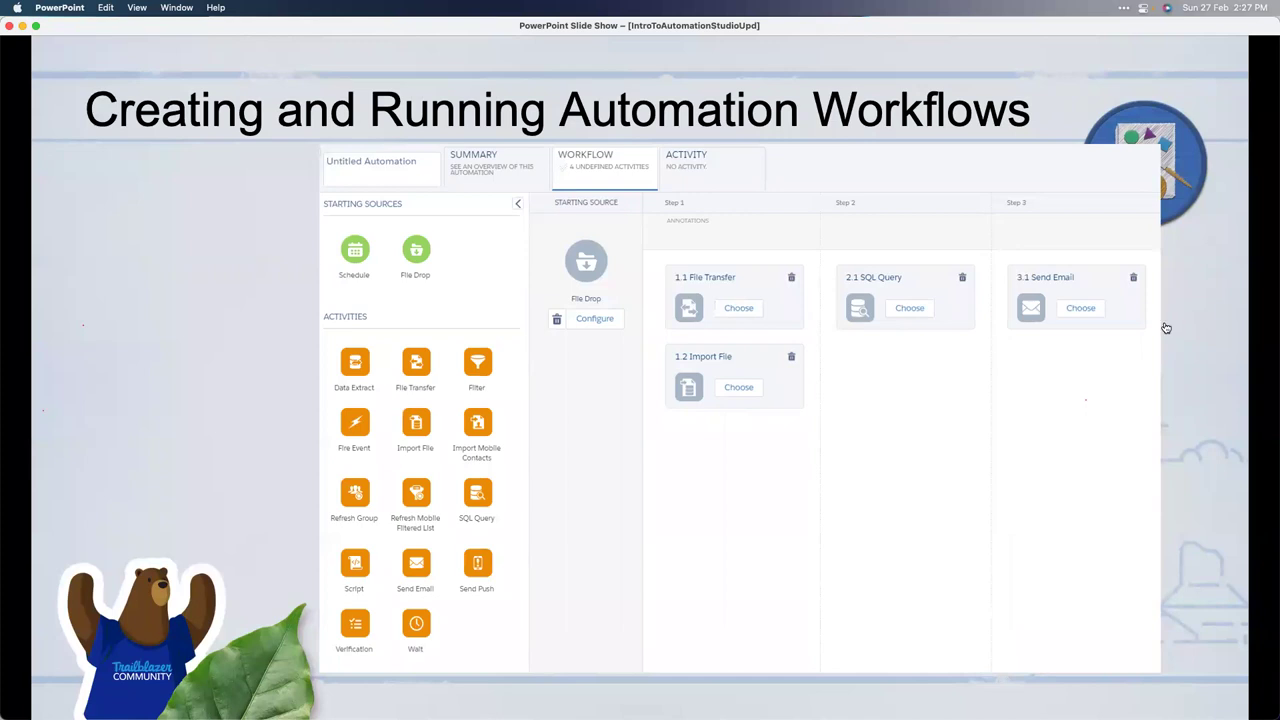
Switch back to Automation Studio, leave the untitled automation and open the "Abandoned Cart Program Daily - NTO" automation.
key("super+Tab")
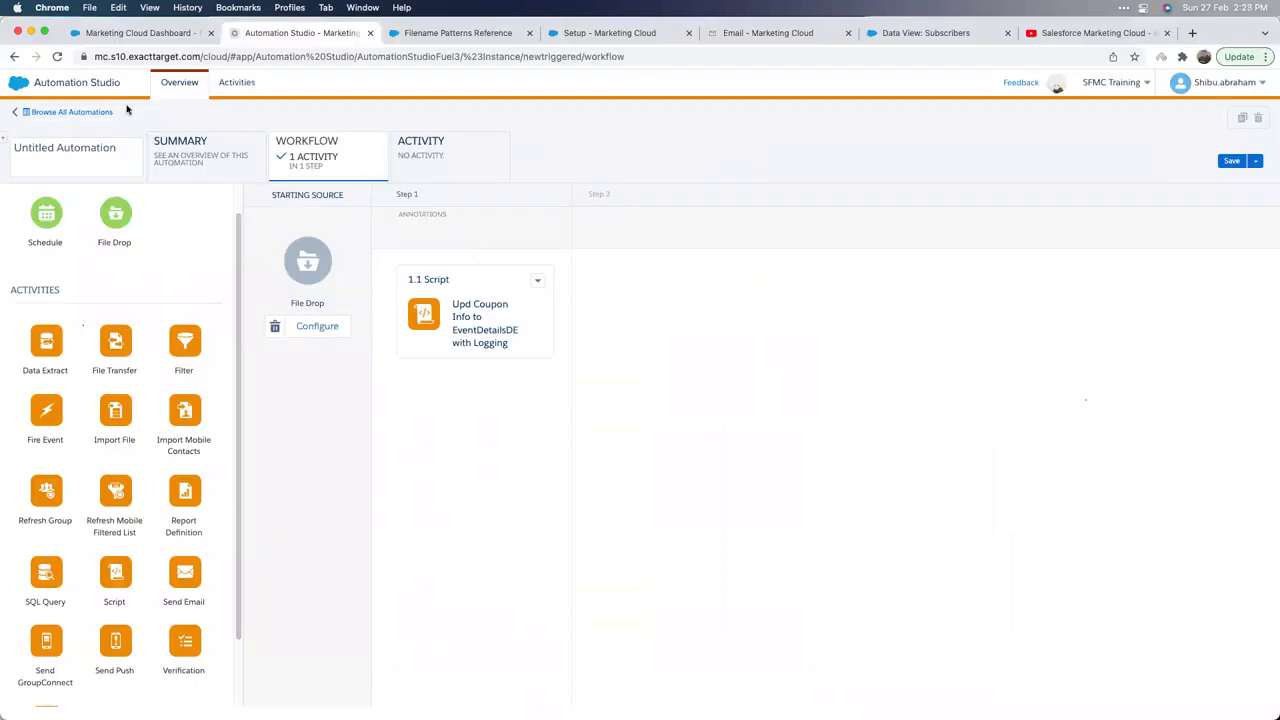
left_click(78, 117)
left_click(471, 530)
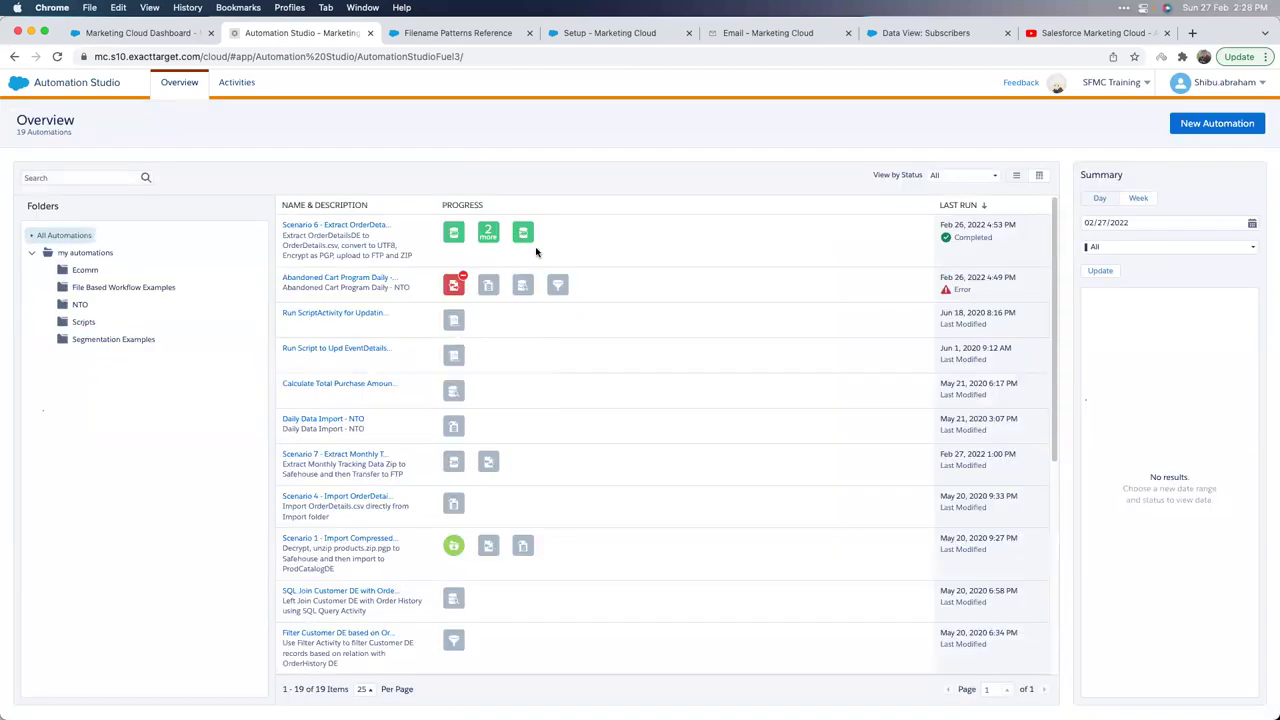
left_click(353, 284)
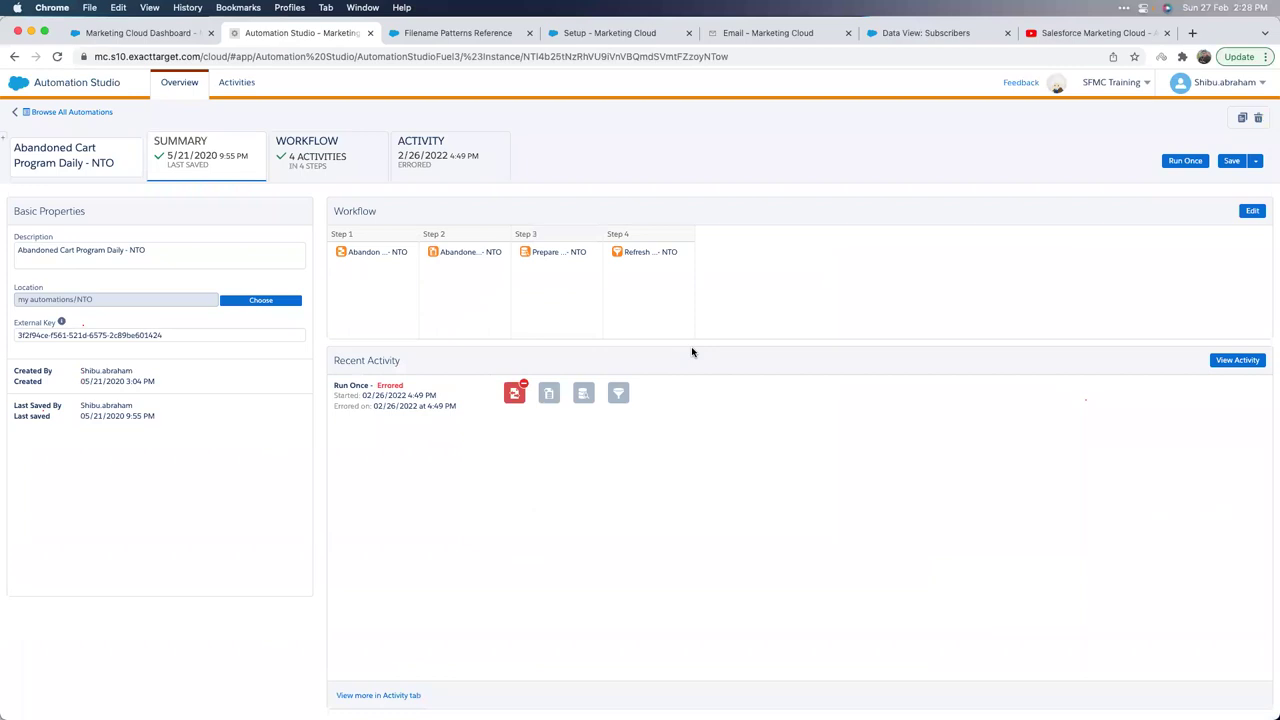
Open the automation's workflow and set up a one-time run with all activities selected, keeping the configuration when asked about cancelling.
left_click(327, 167)
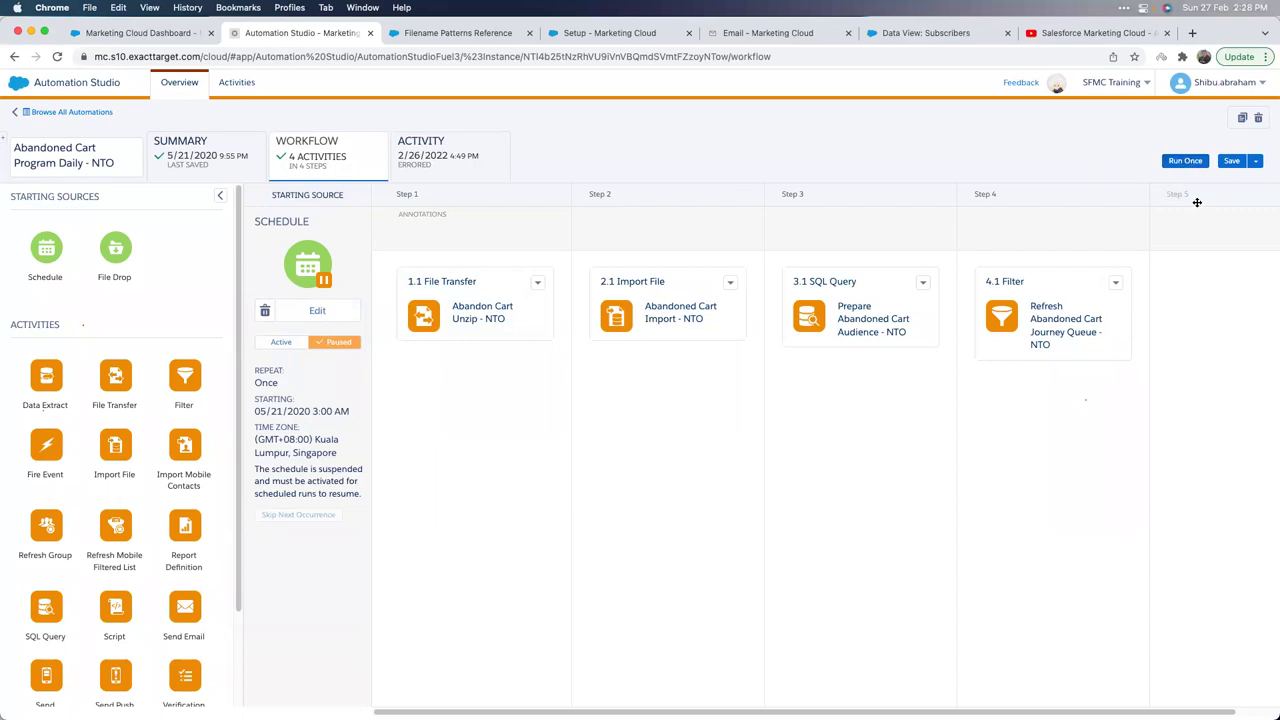
left_click(1185, 161)
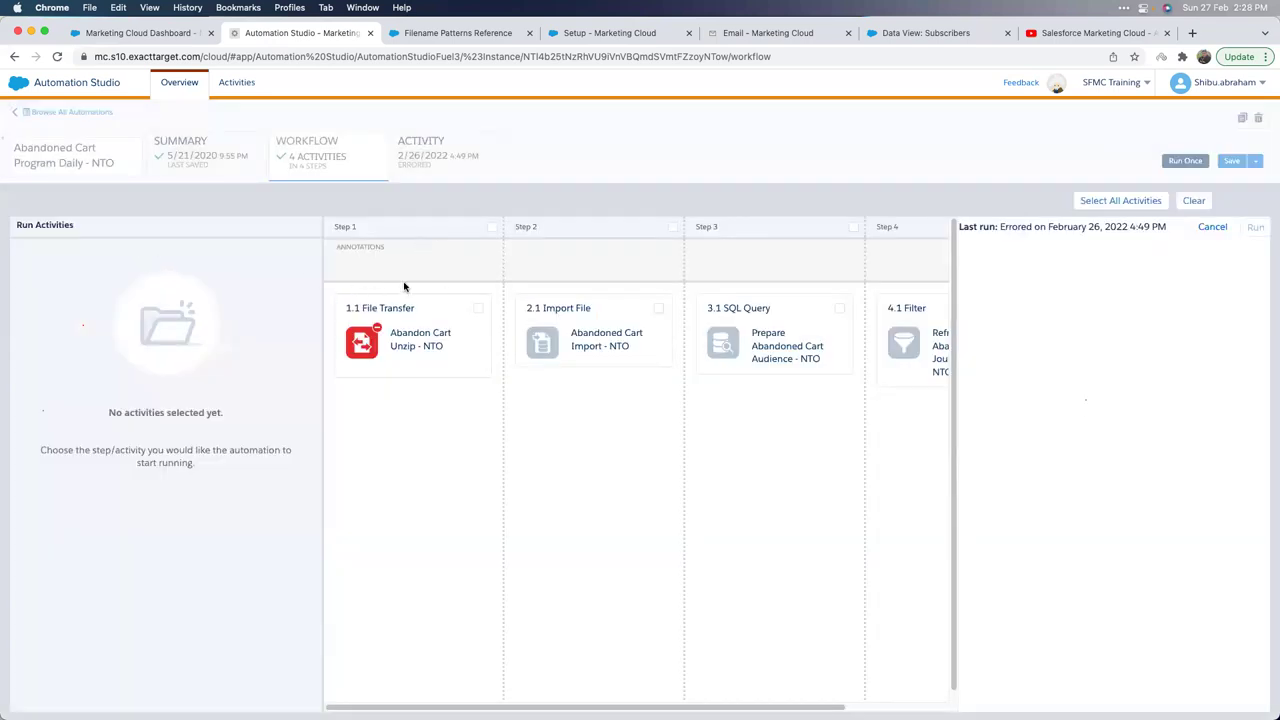
left_click(1112, 205)
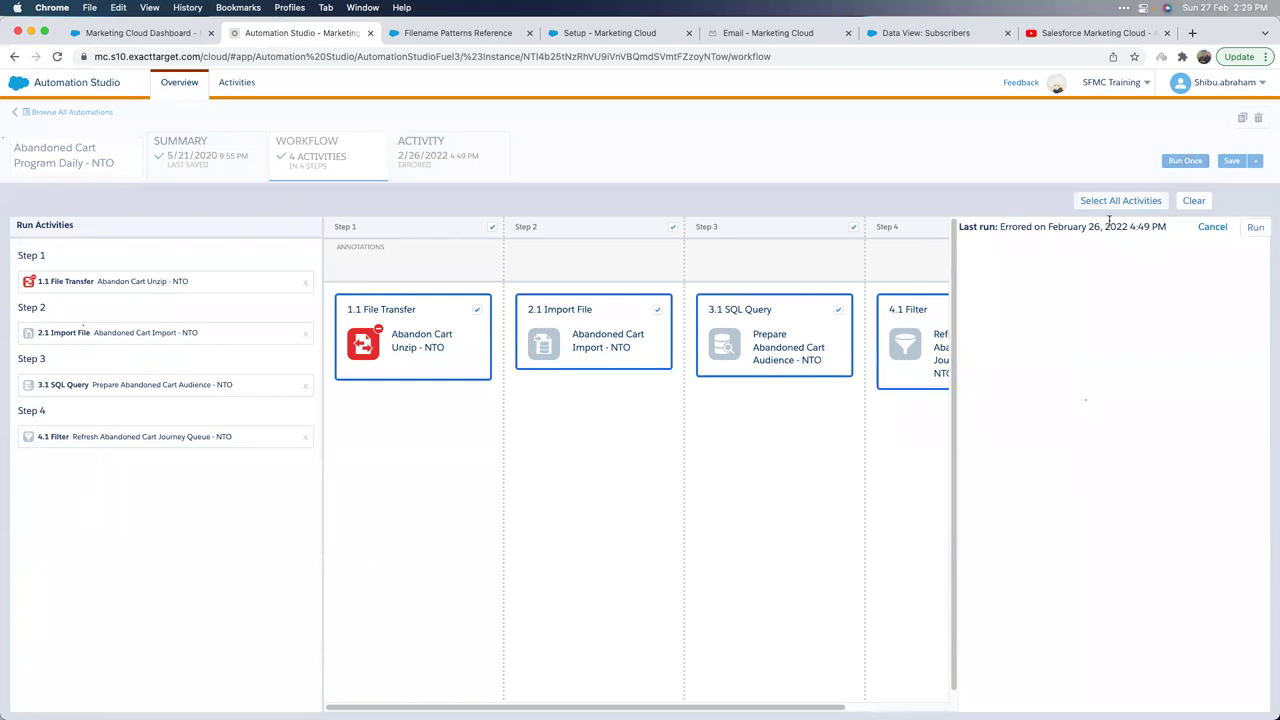
left_click(1212, 228)
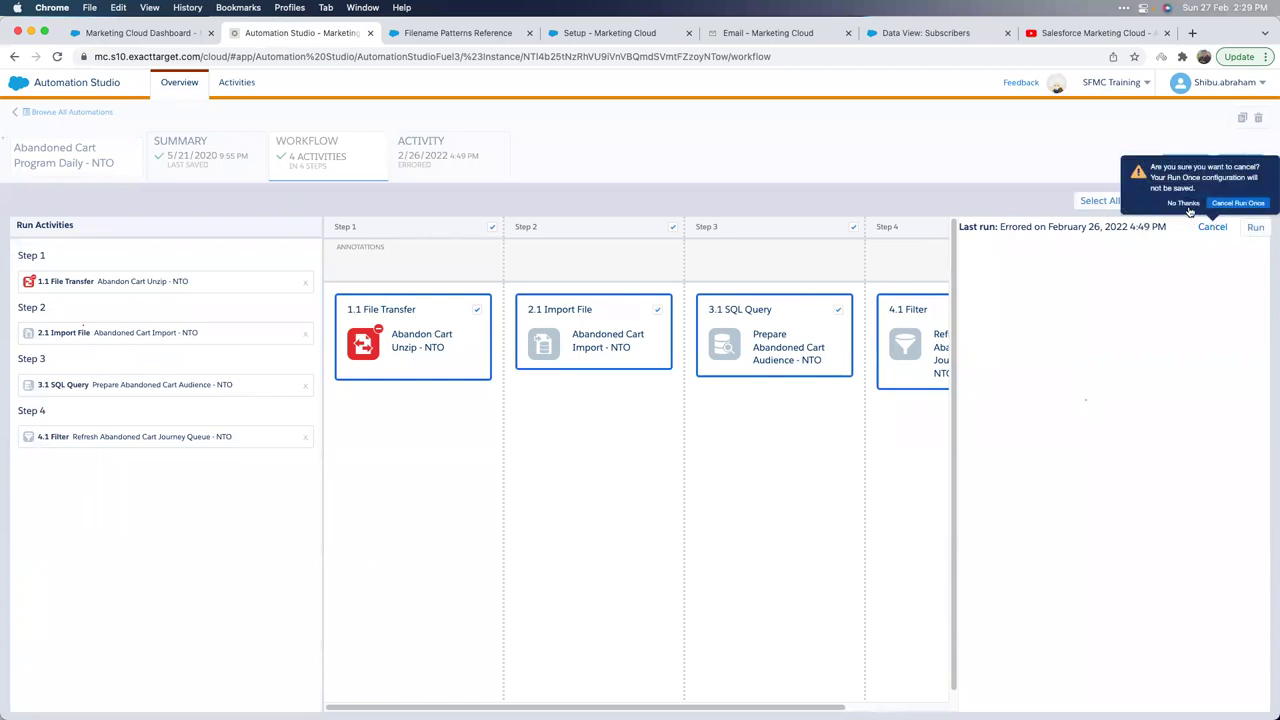
left_click(1186, 204)
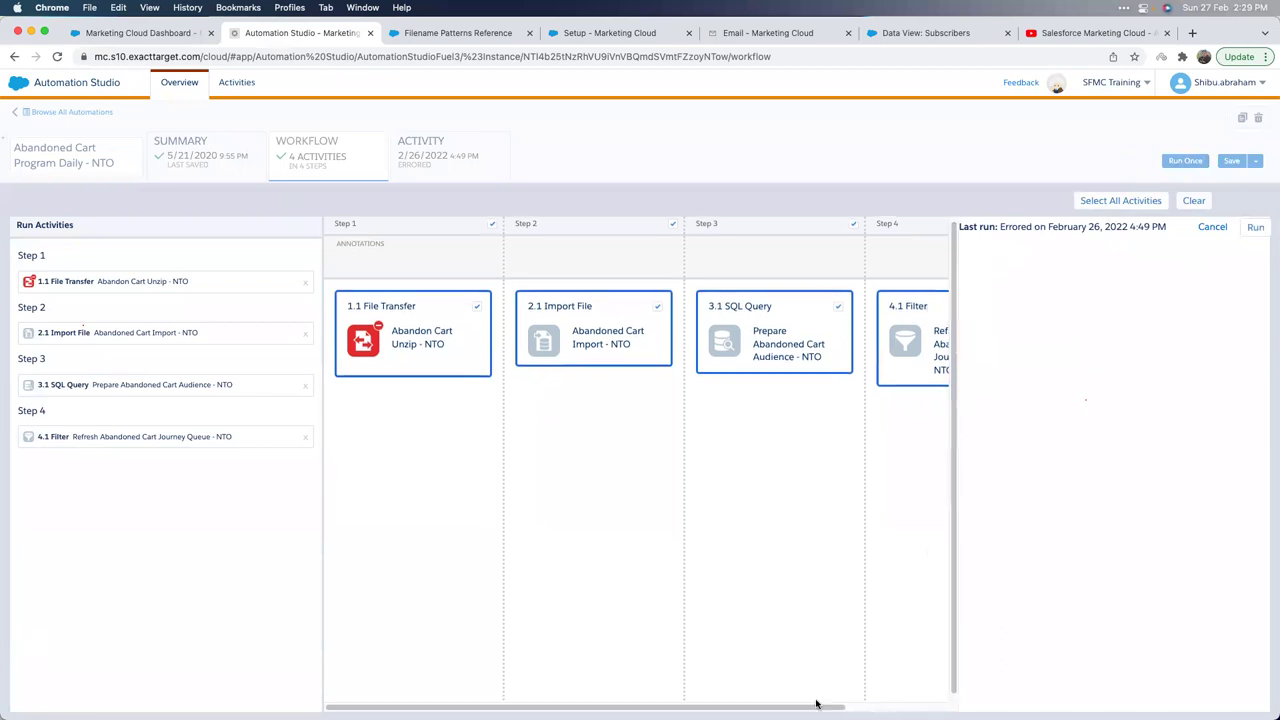
Exclude steps 2, 3 and 4 from the one-time run, leaving only the Step 1 file transfer, and cancel the run configuration.
scroll(837, 706, "right", 3)
scroll(833, 550, "left", 3)
left_click(672, 224)
left_click(853, 223)
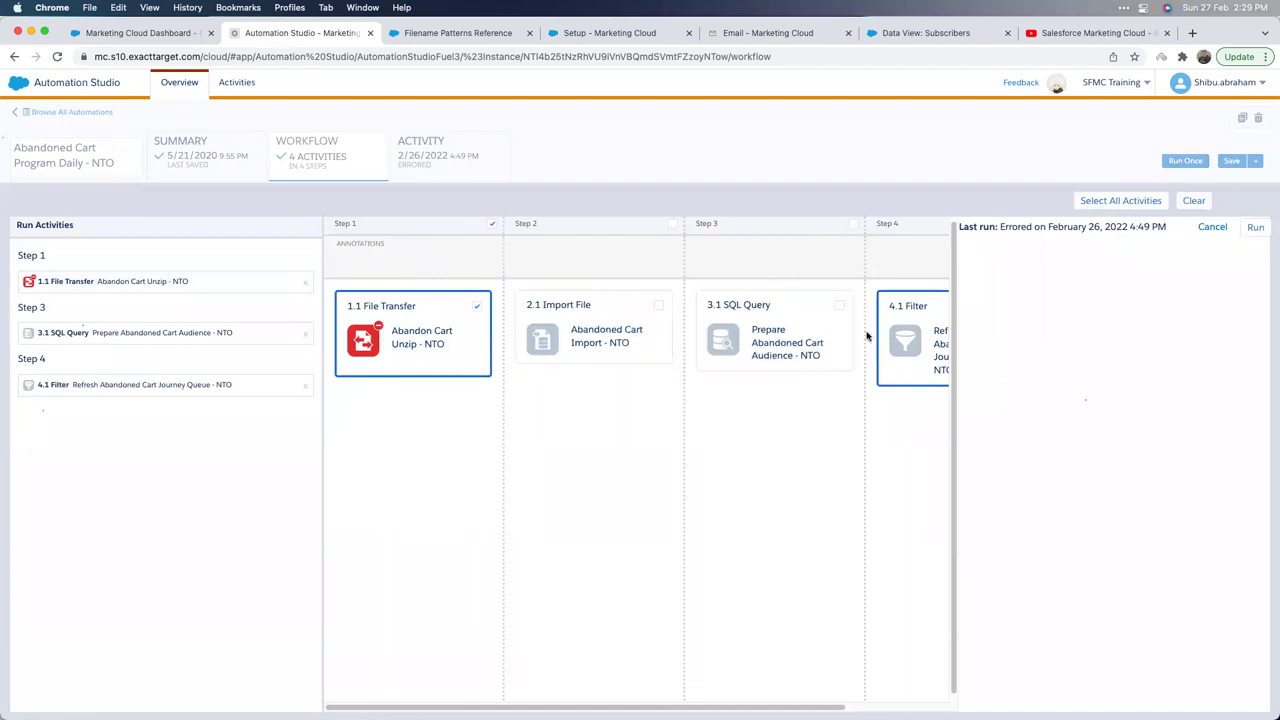
scroll(885, 703, "right", 3)
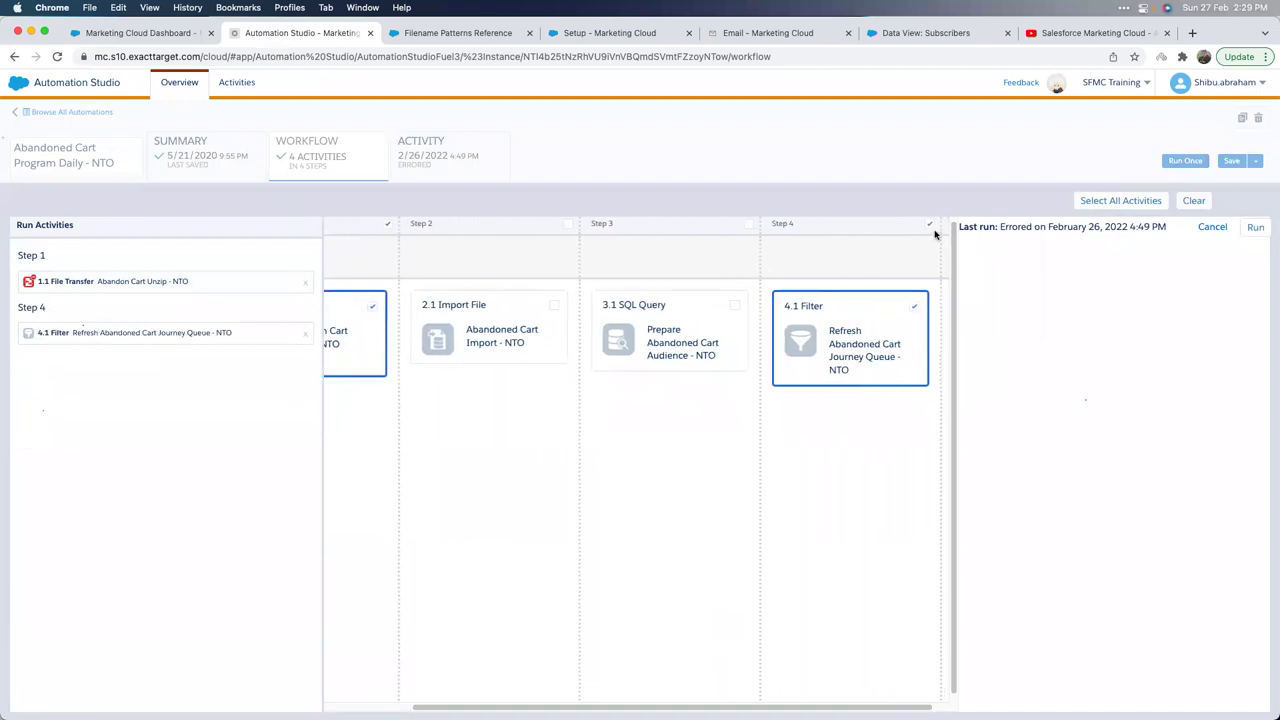
left_click(931, 226)
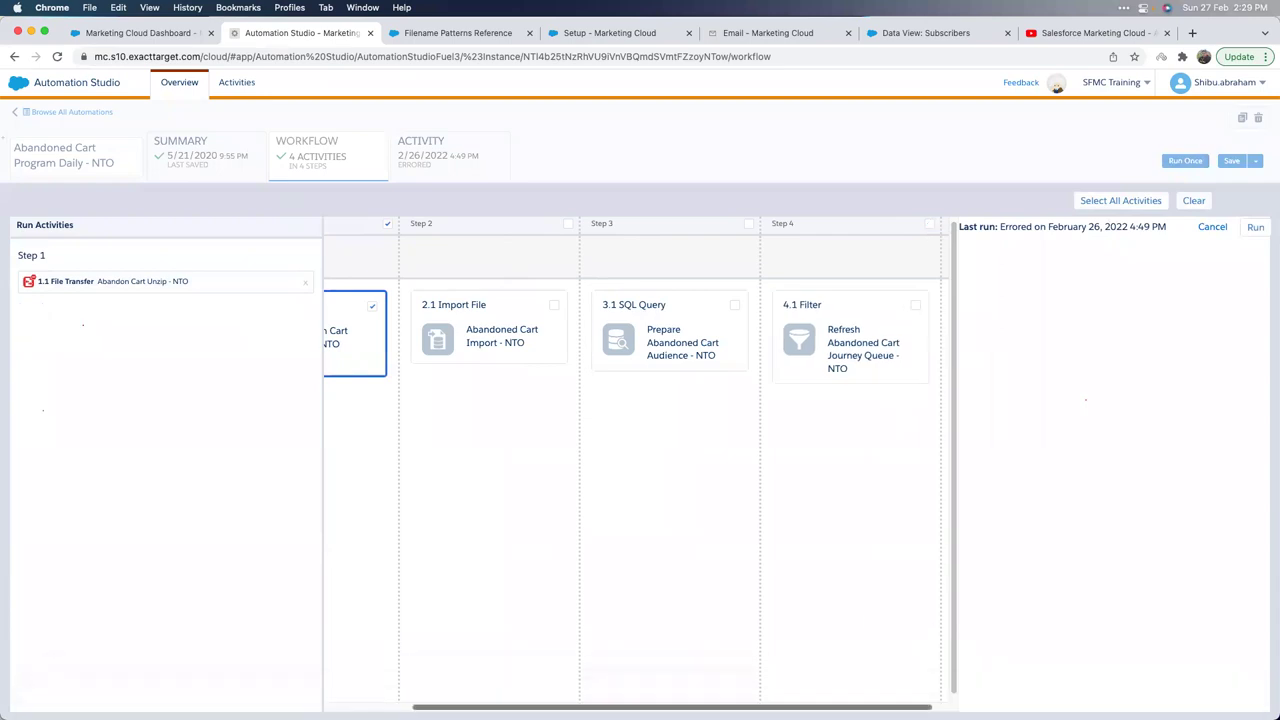
scroll(646, 680, "left", 3)
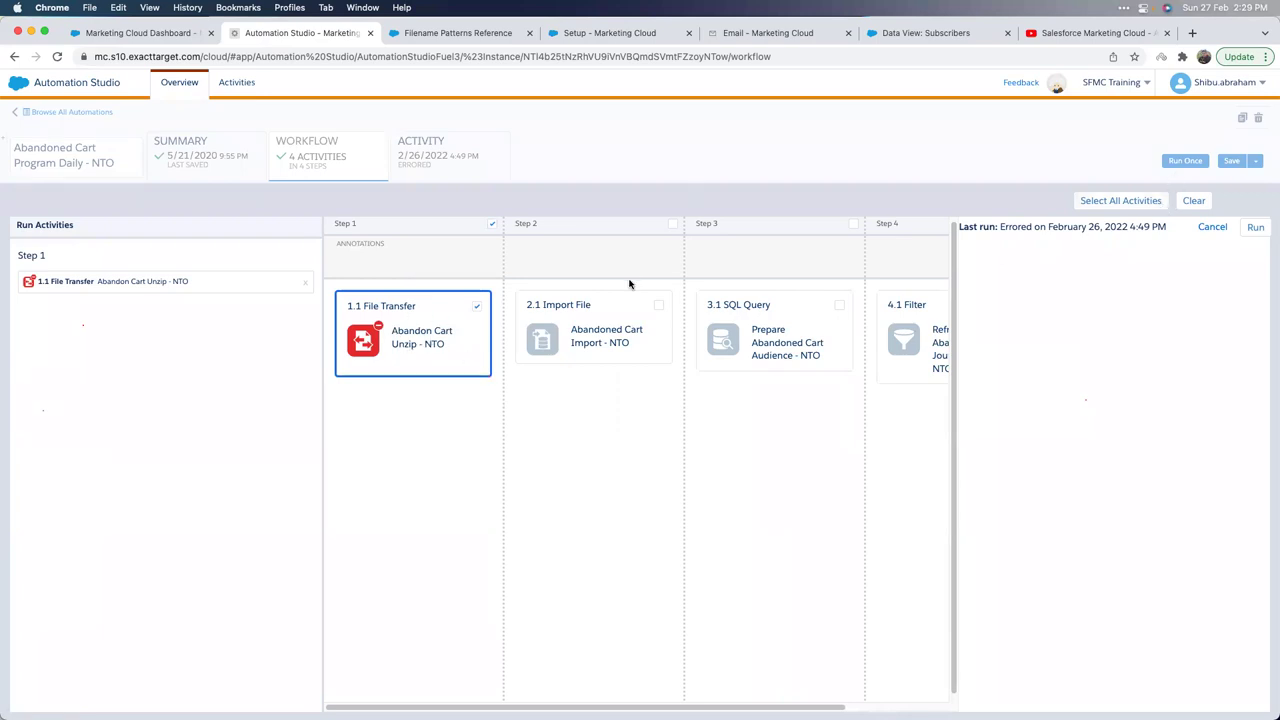
left_click(1211, 228)
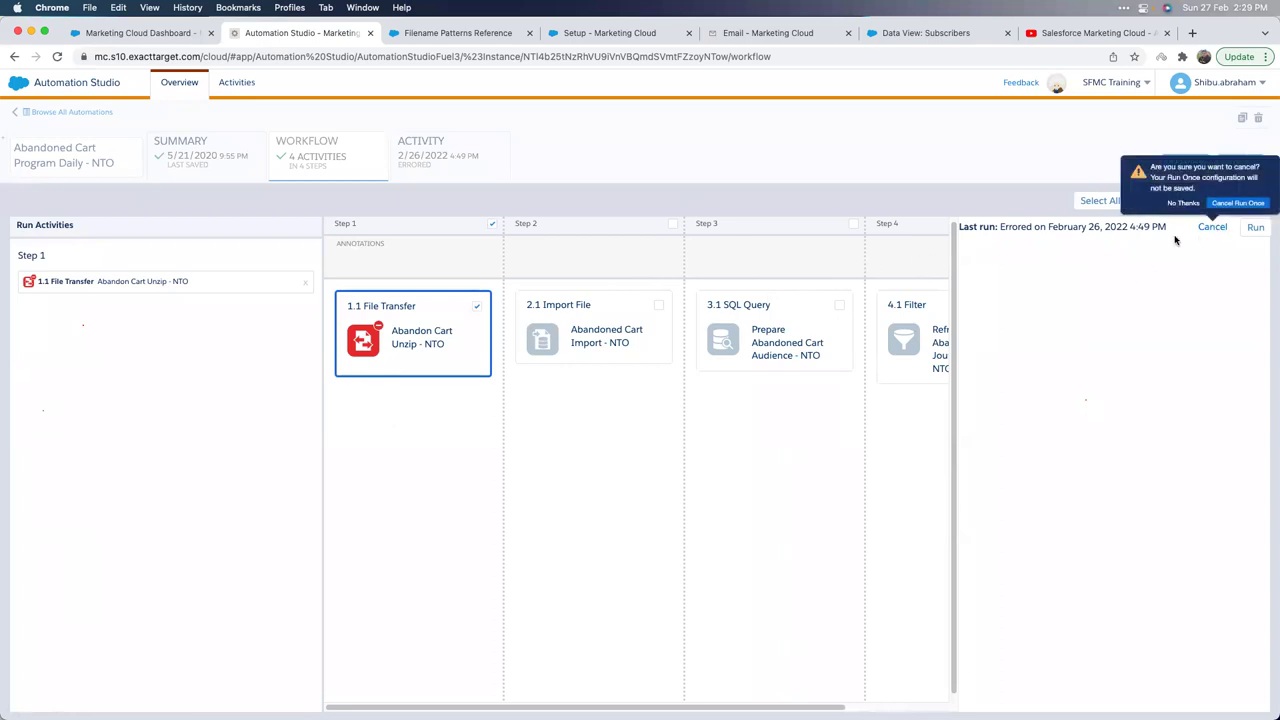
left_click(1238, 203)
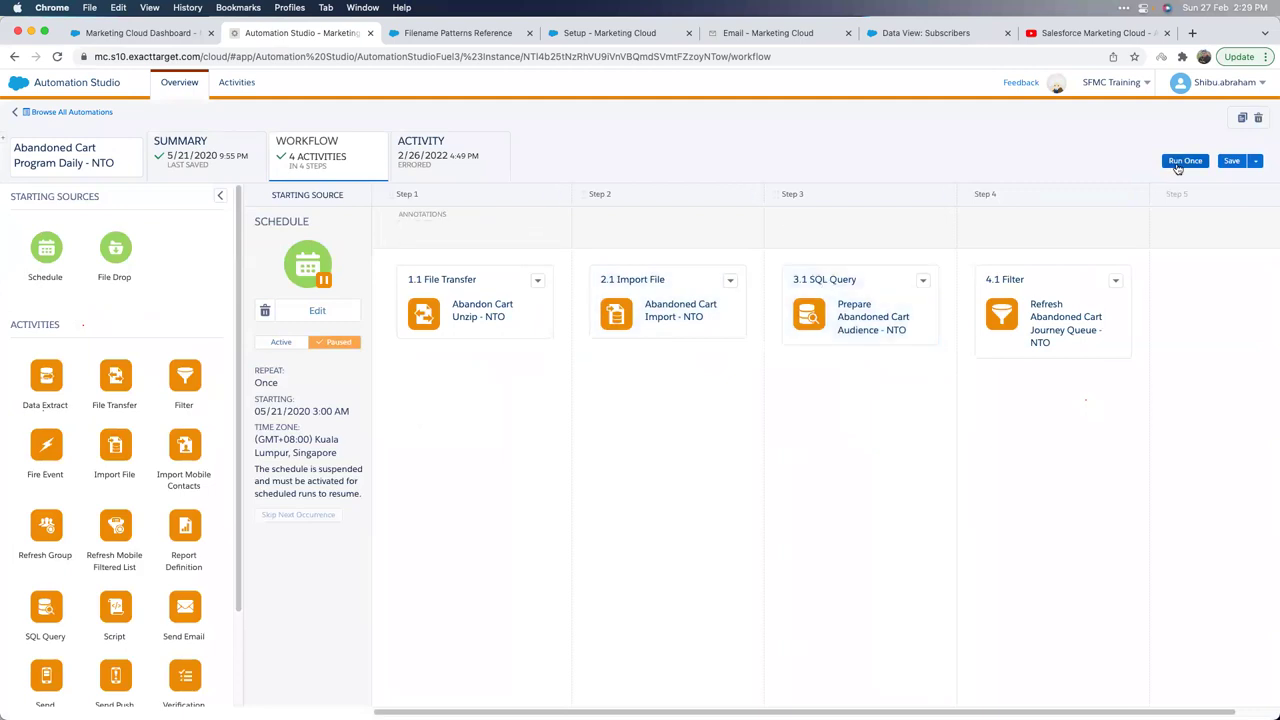
Inspect the errored file transfer and the other activities in the automation's run log, and return to its workflow.
left_click(430, 158)
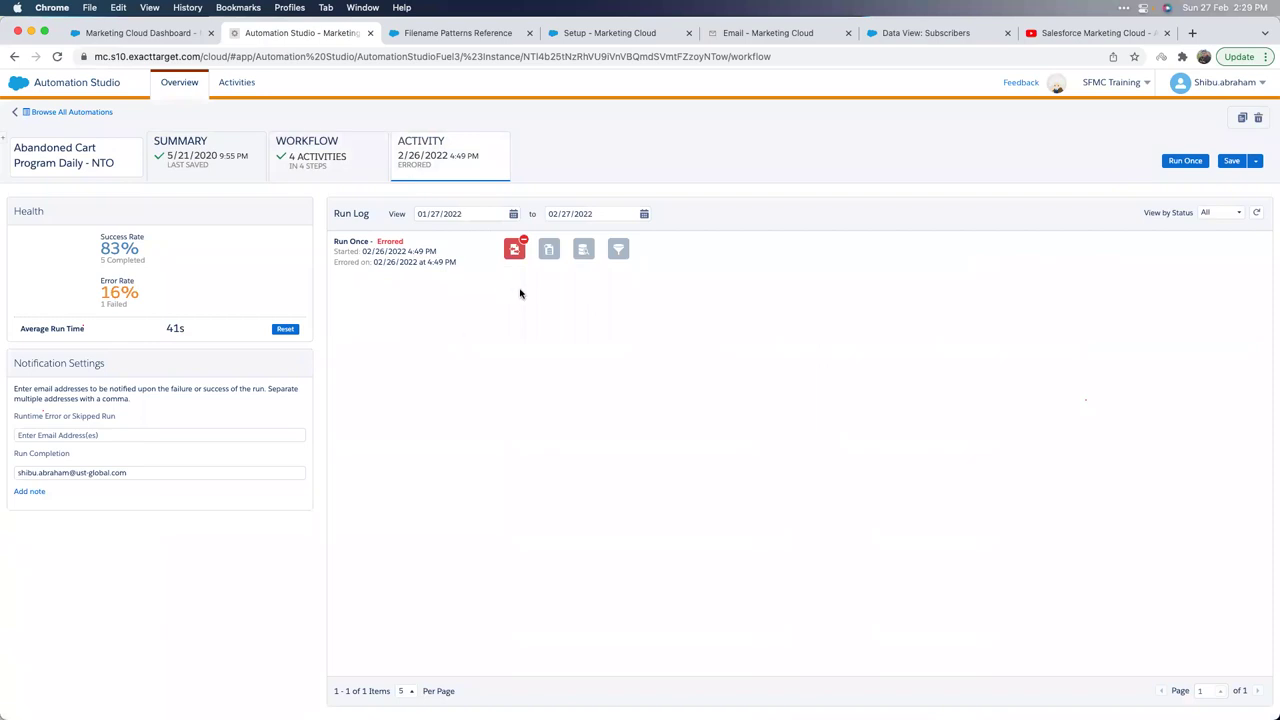
left_click(514, 250)
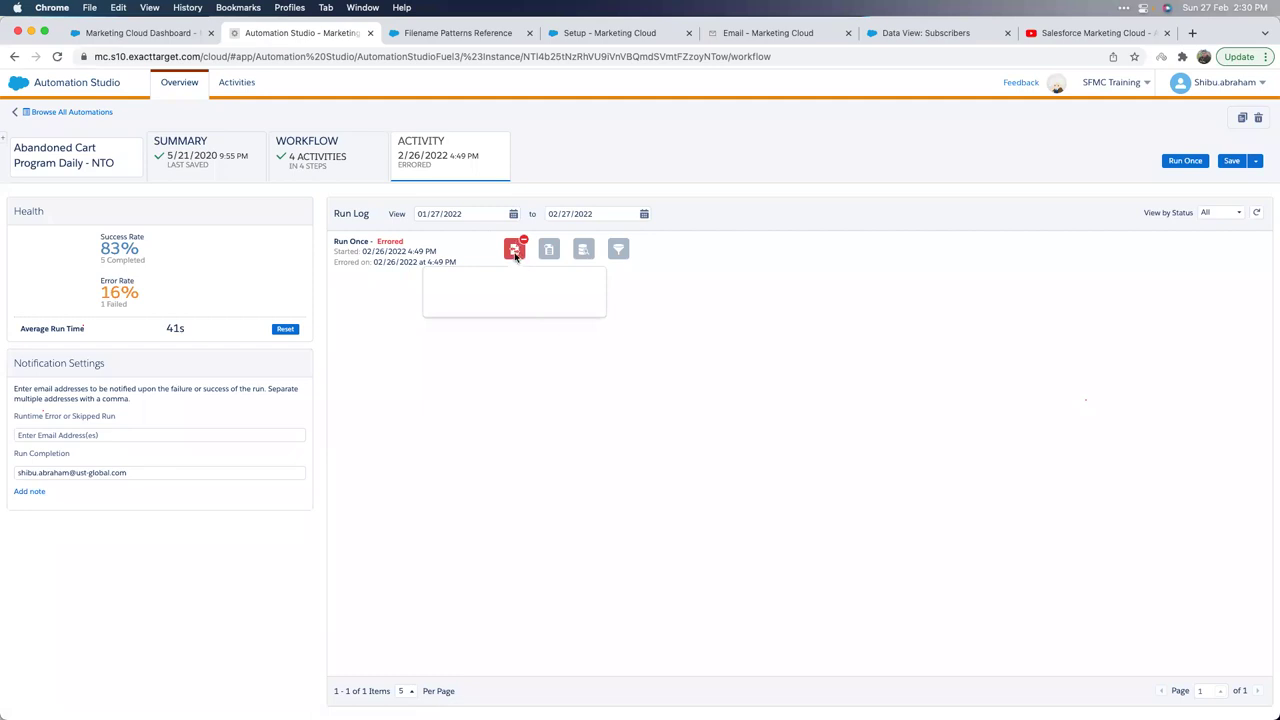
mouse_move(518, 250)
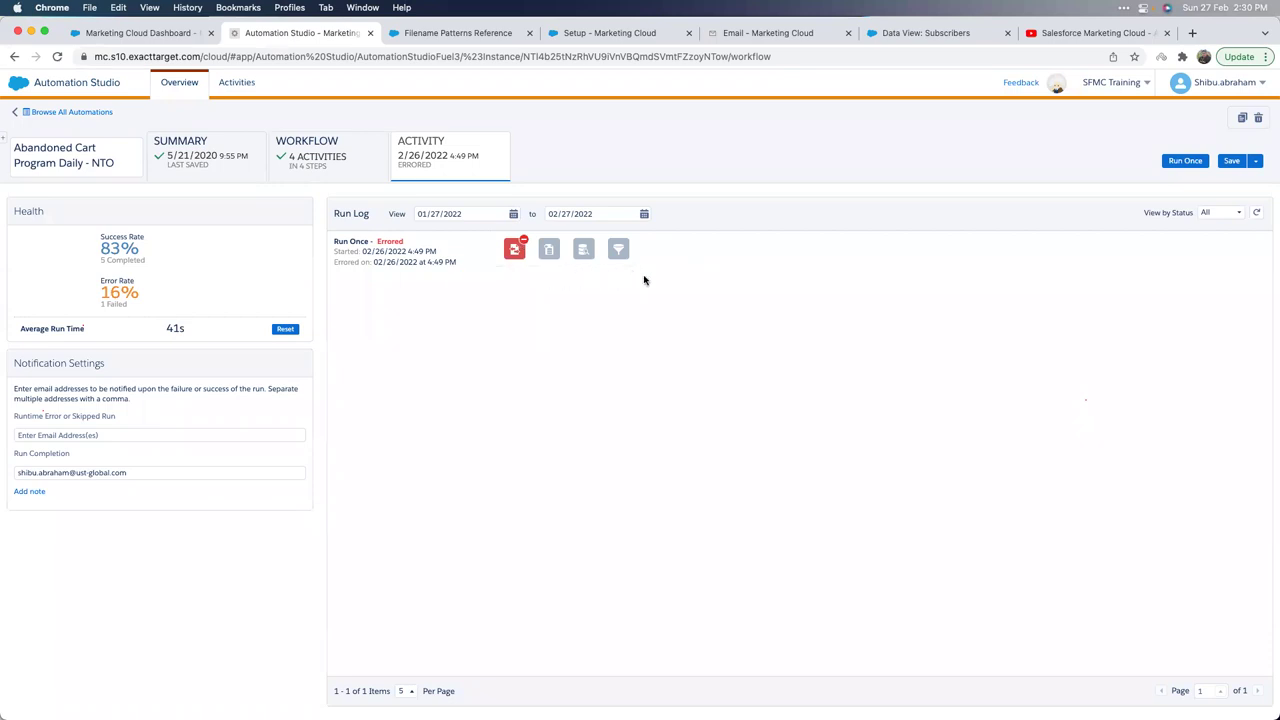
mouse_move(622, 253)
left_click(323, 166)
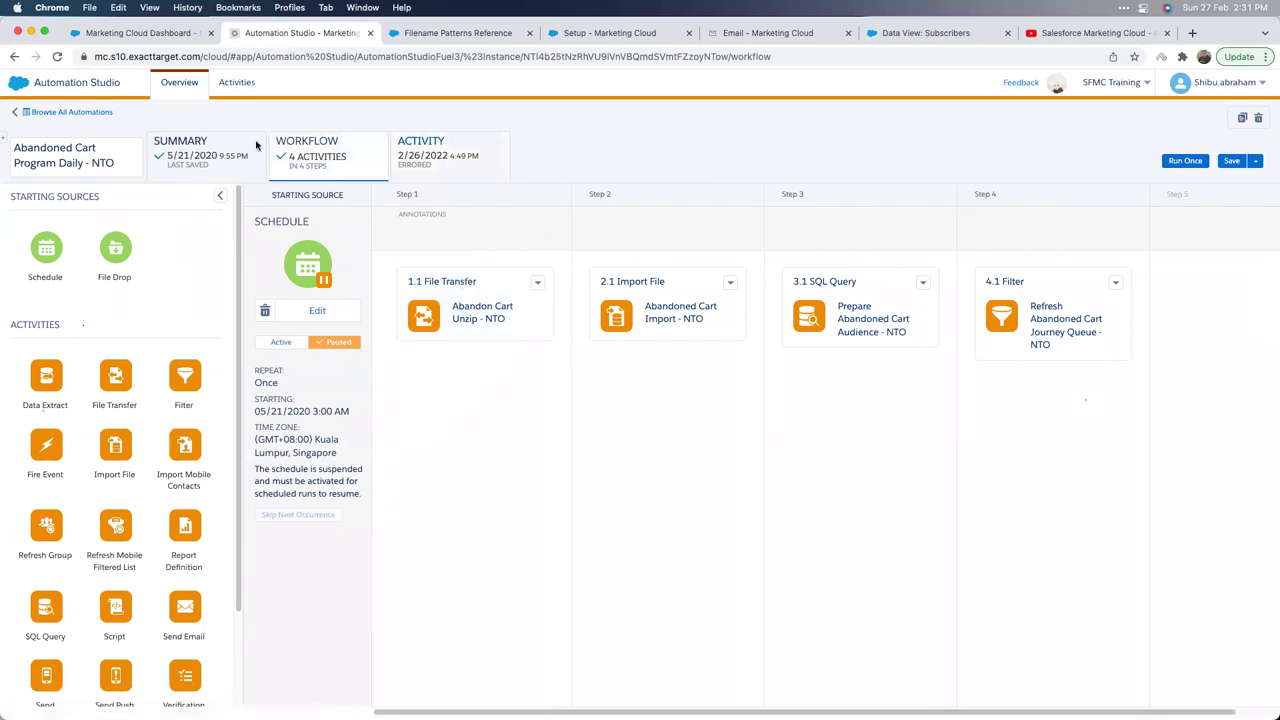
Return to the list of all automations and open the workflow of the Scenario 6 OrderDetails extract automation.
left_click(70, 114)
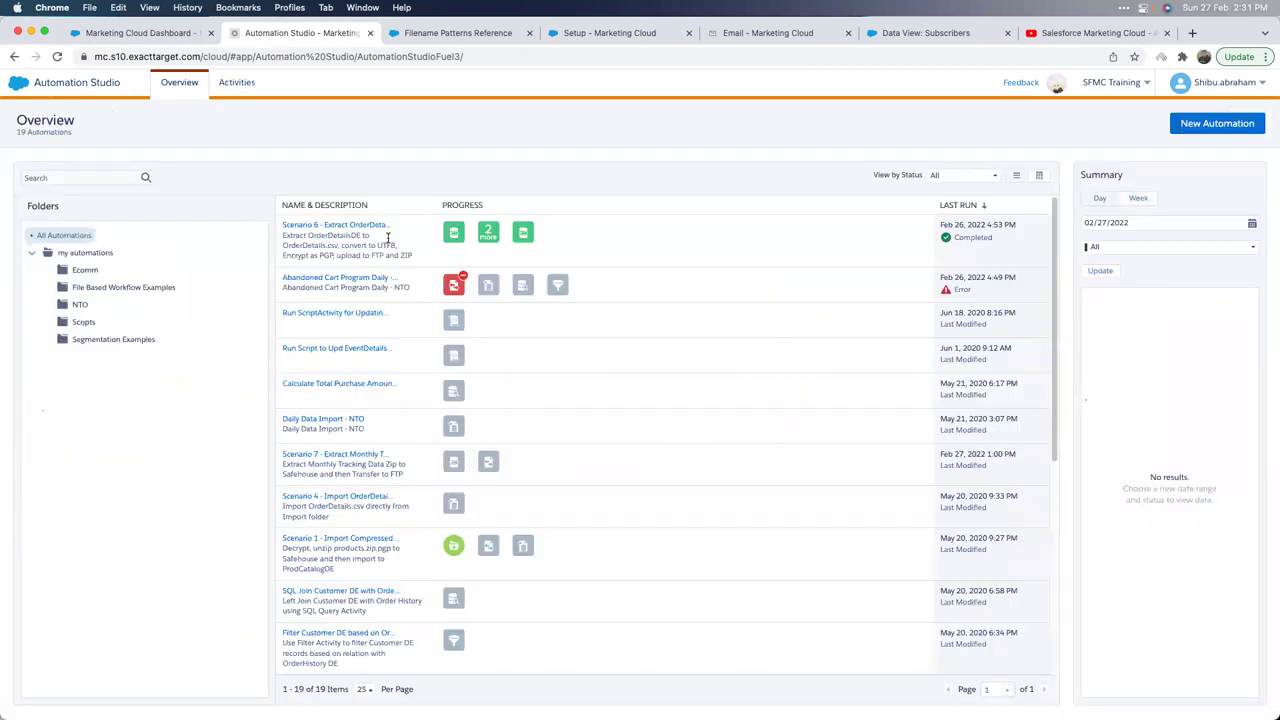
left_click(338, 233)
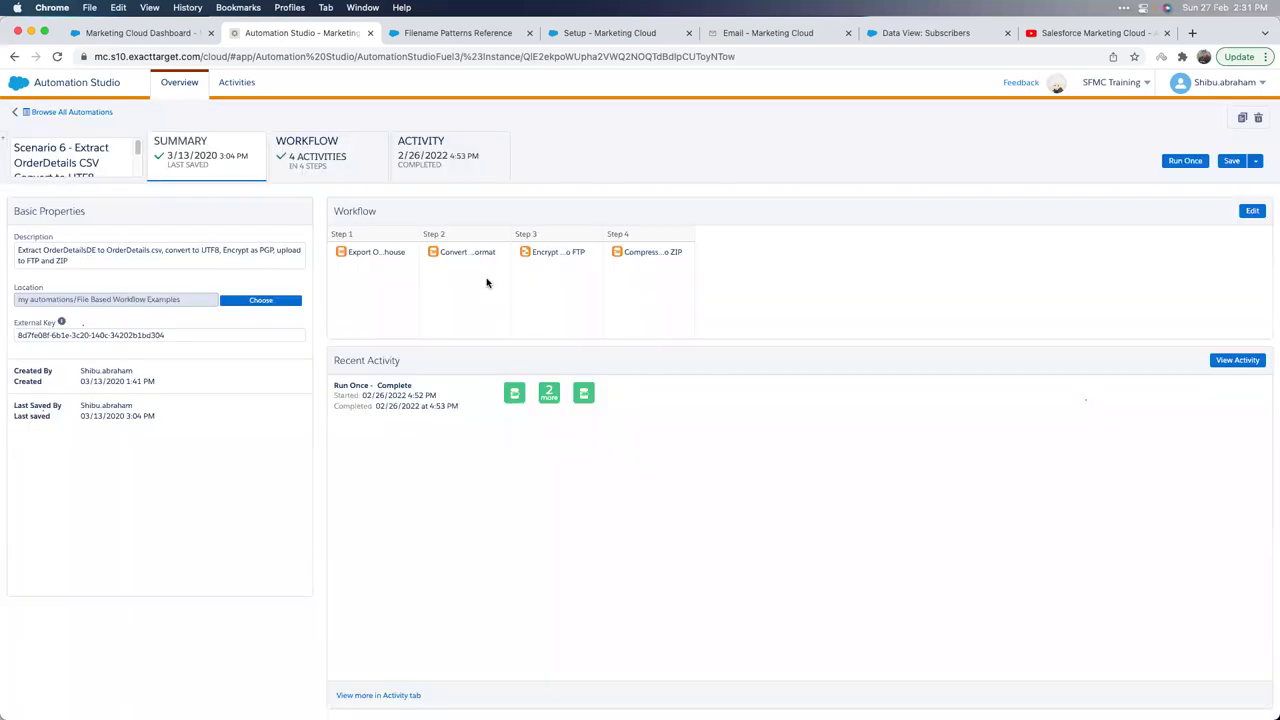
left_click(320, 148)
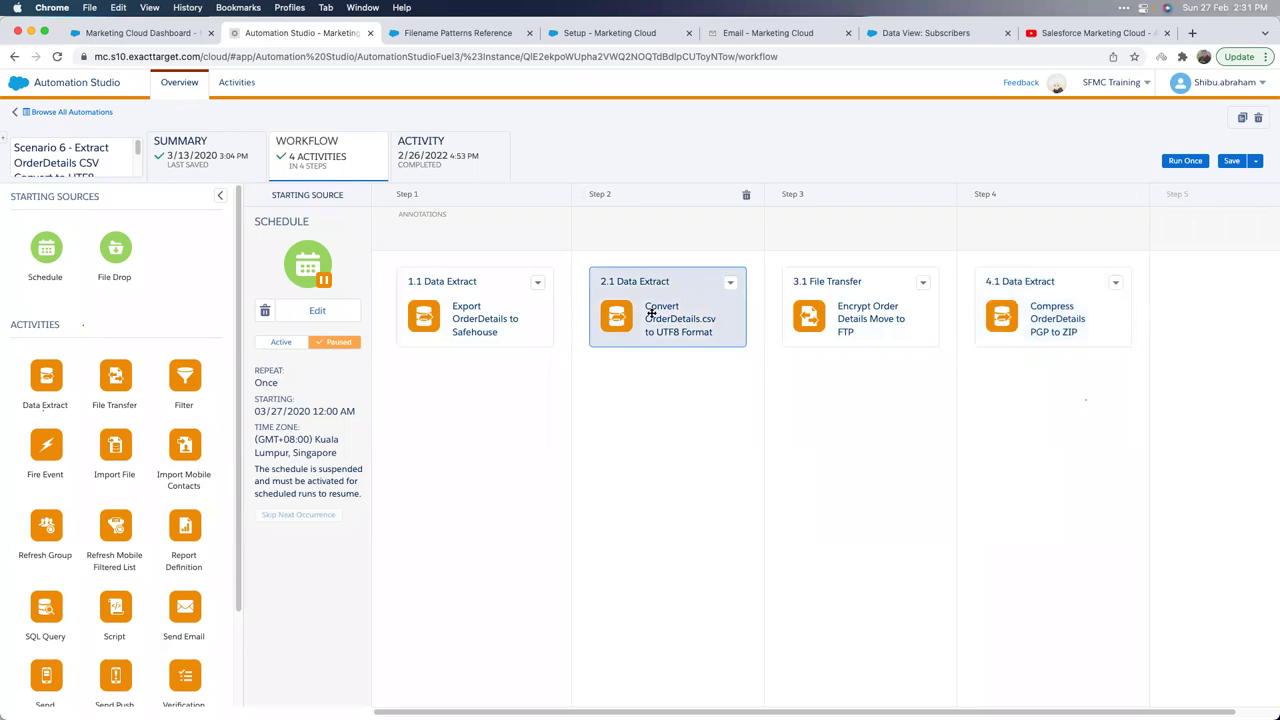
Run the Scenario 6 automation once with all of its activities selected.
left_click(1185, 161)
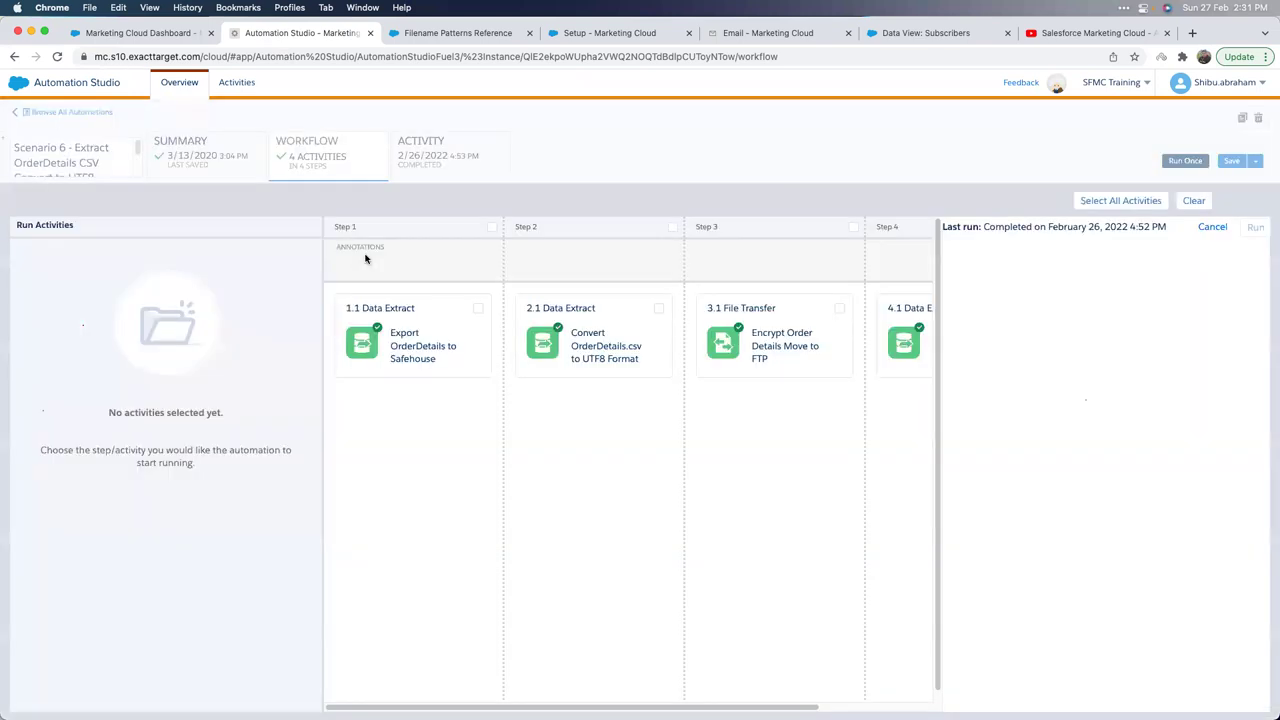
left_click(1142, 205)
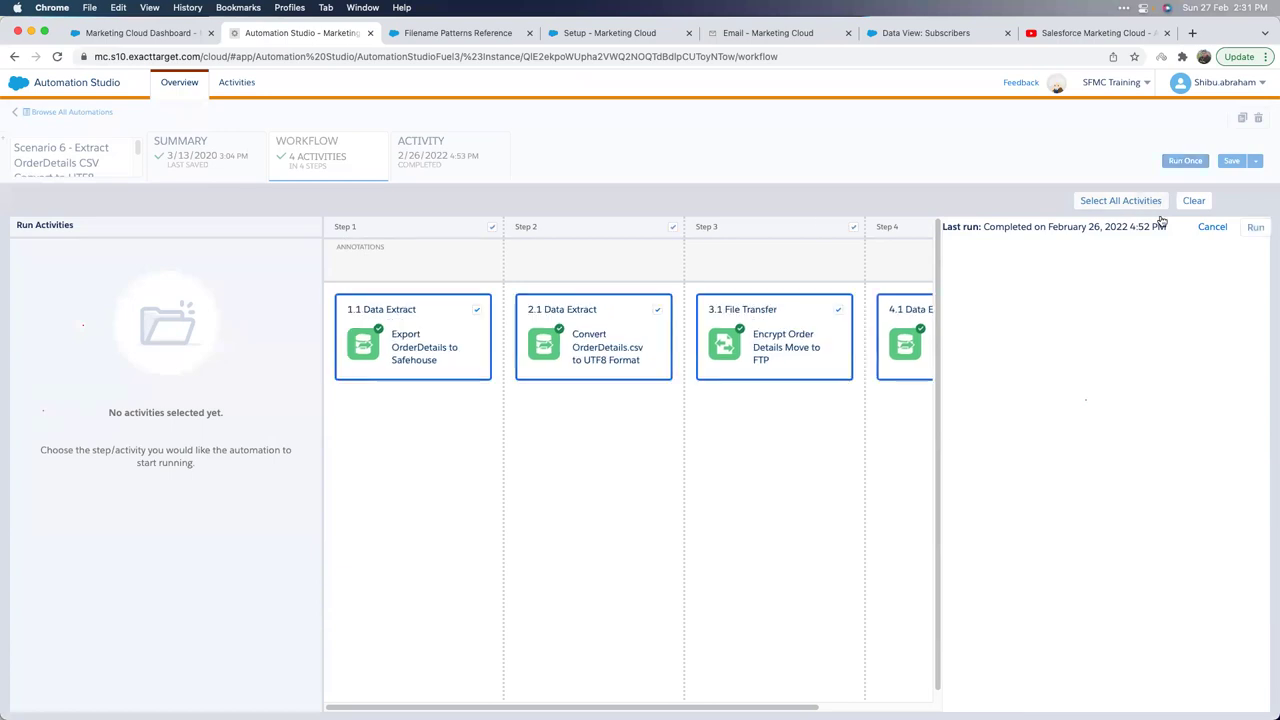
left_click(1255, 228)
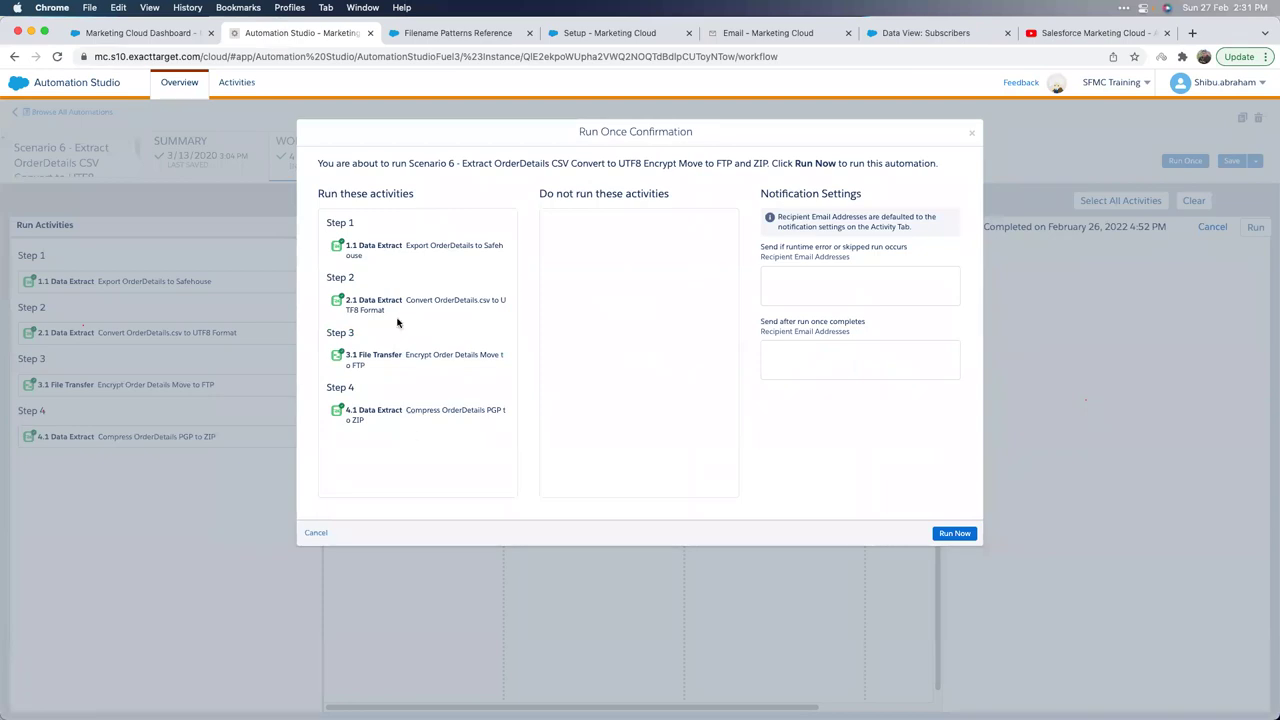
left_click(955, 534)
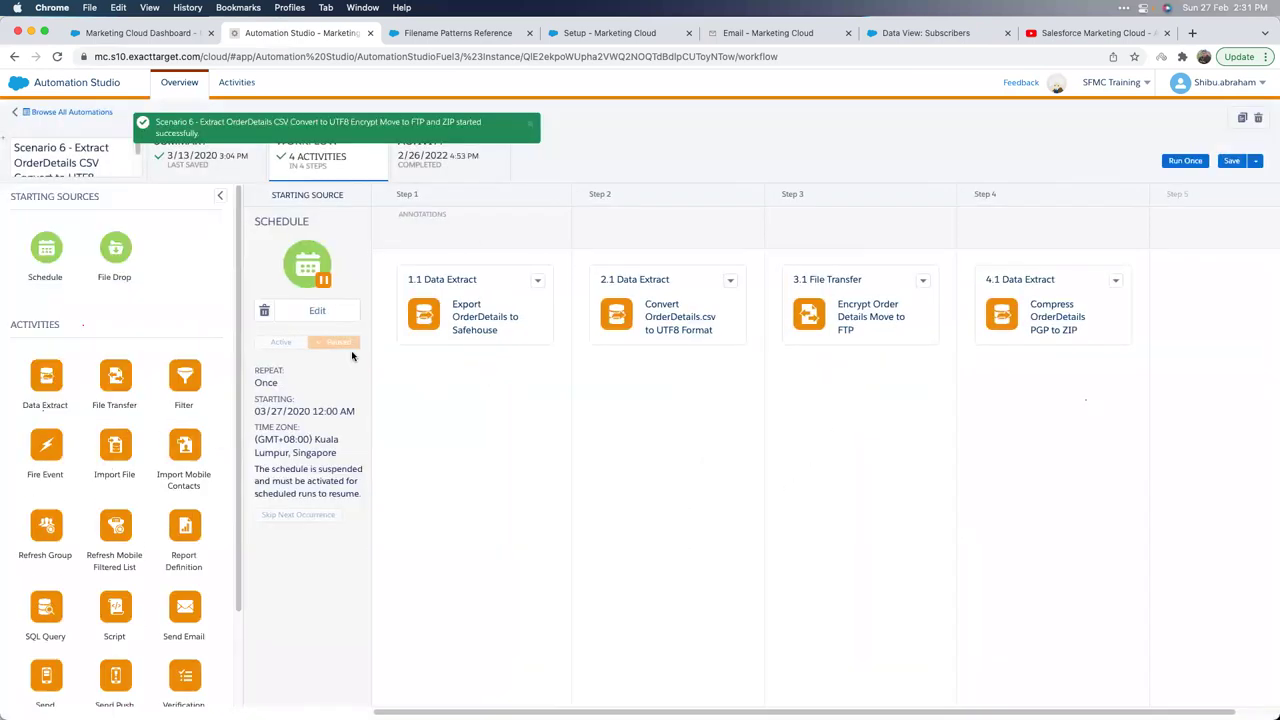
Open the Scenario 6 automation's run log, dismiss the notification and refresh the log repeatedly to check for the new run.
left_click(435, 168)
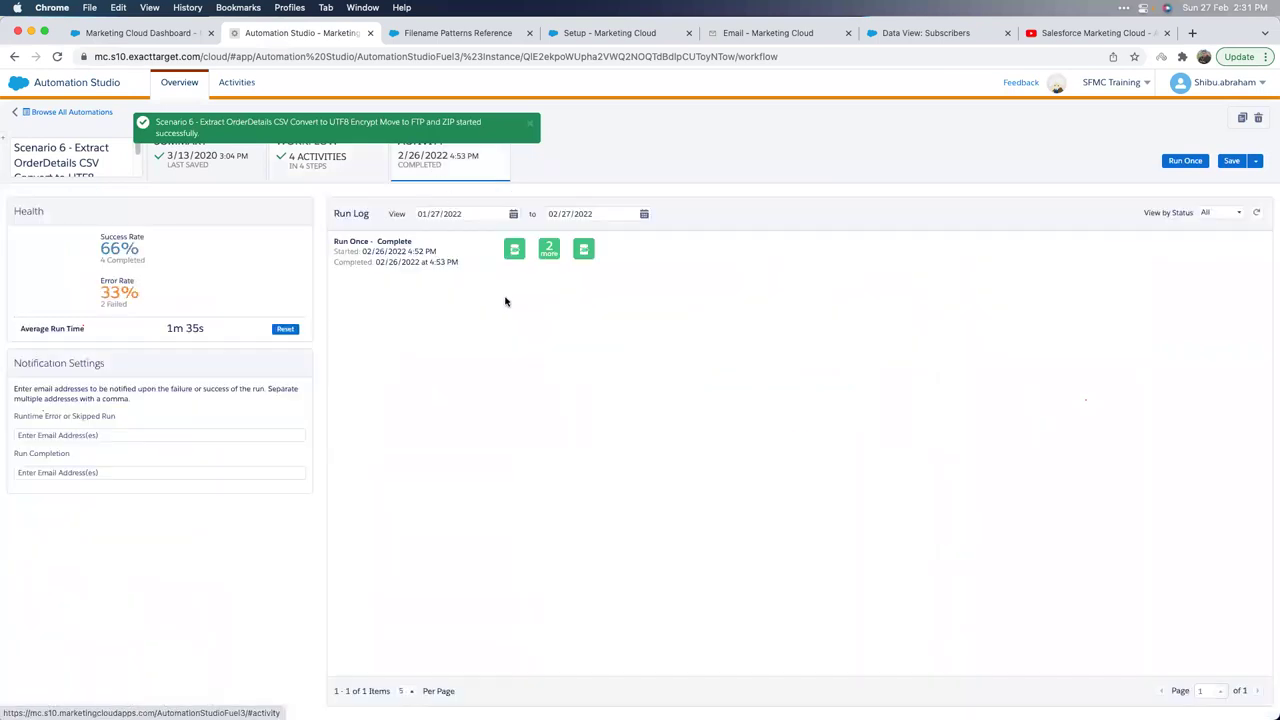
left_click(531, 123)
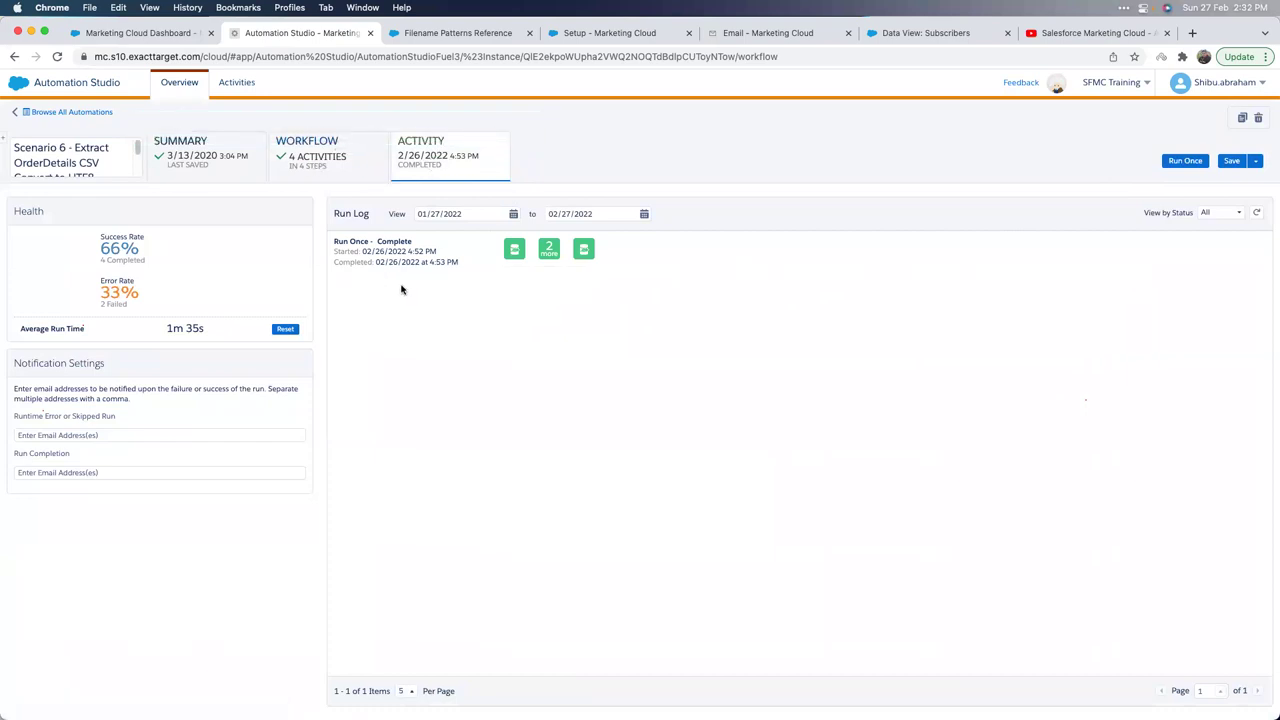
left_click(1257, 213)
left_click(1257, 213)
left_click(1257, 214)
left_click(1258, 214)
left_click(1257, 214)
left_click(1257, 213)
Switch to the PowerPoint slide show and advance to the Test Your Knowledge slide.
key("super+Tab")
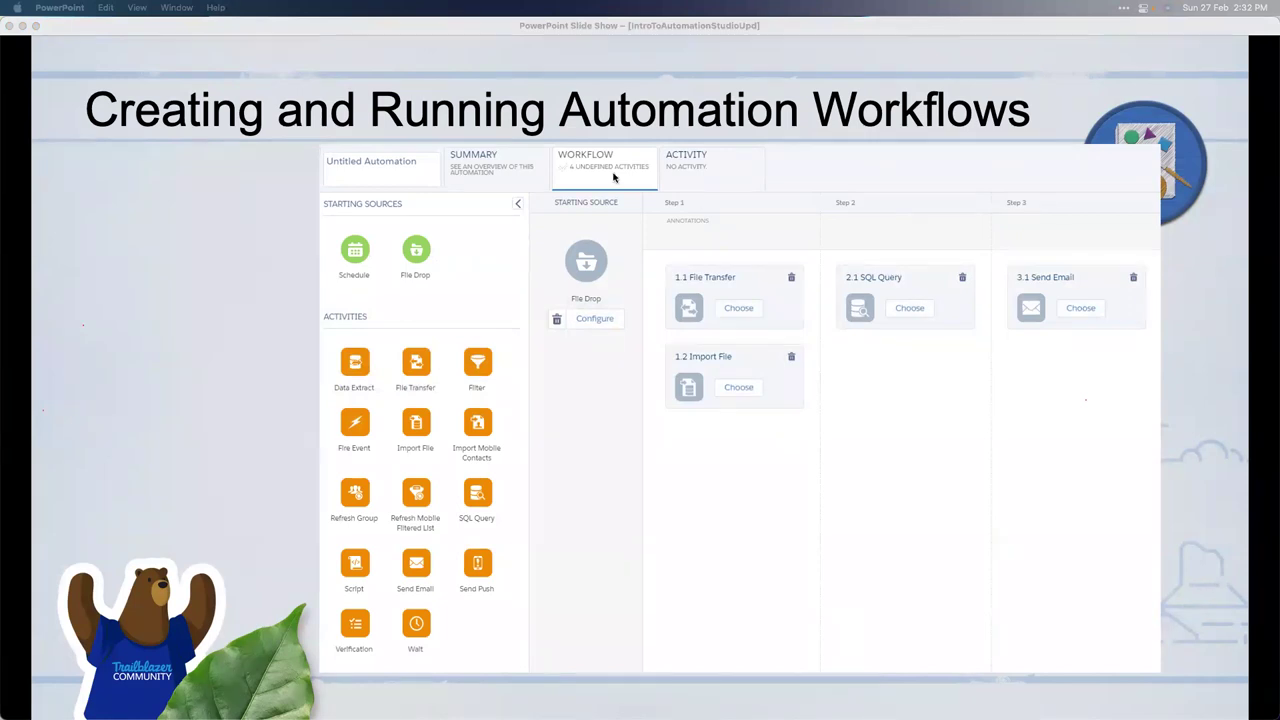
key("super+Tab")
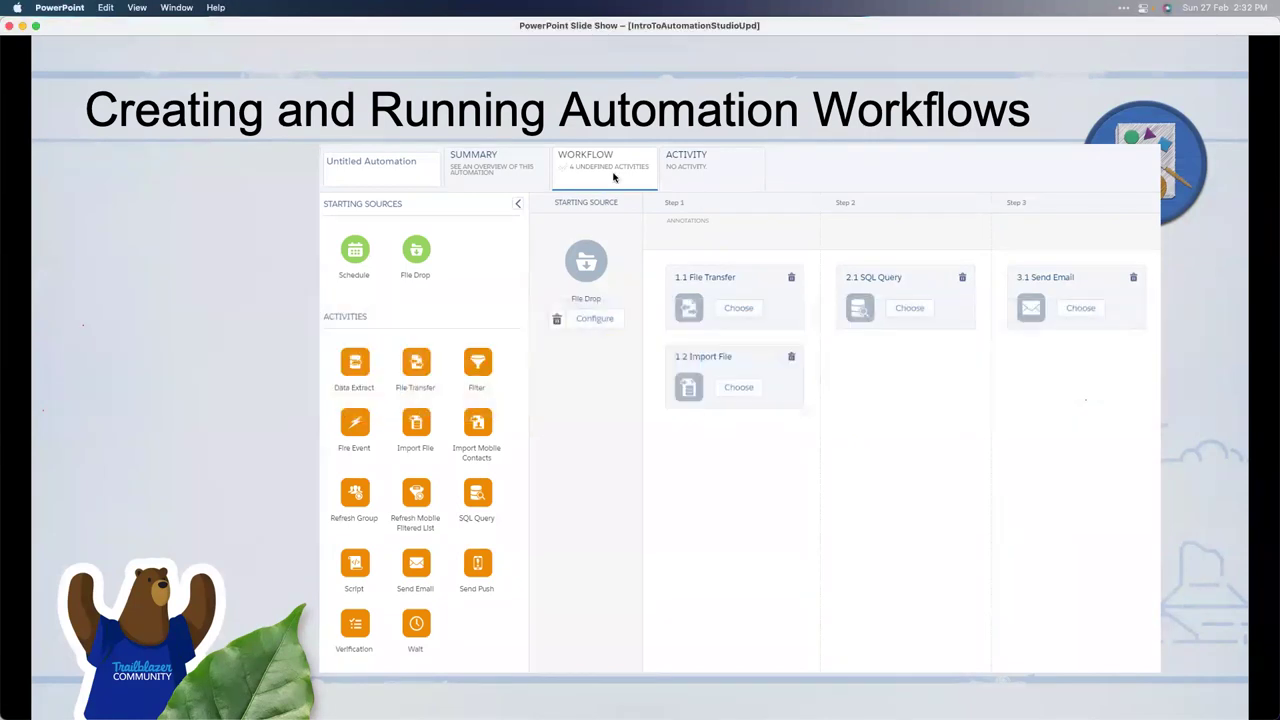
key("super+Tab")
key("super+Tab")
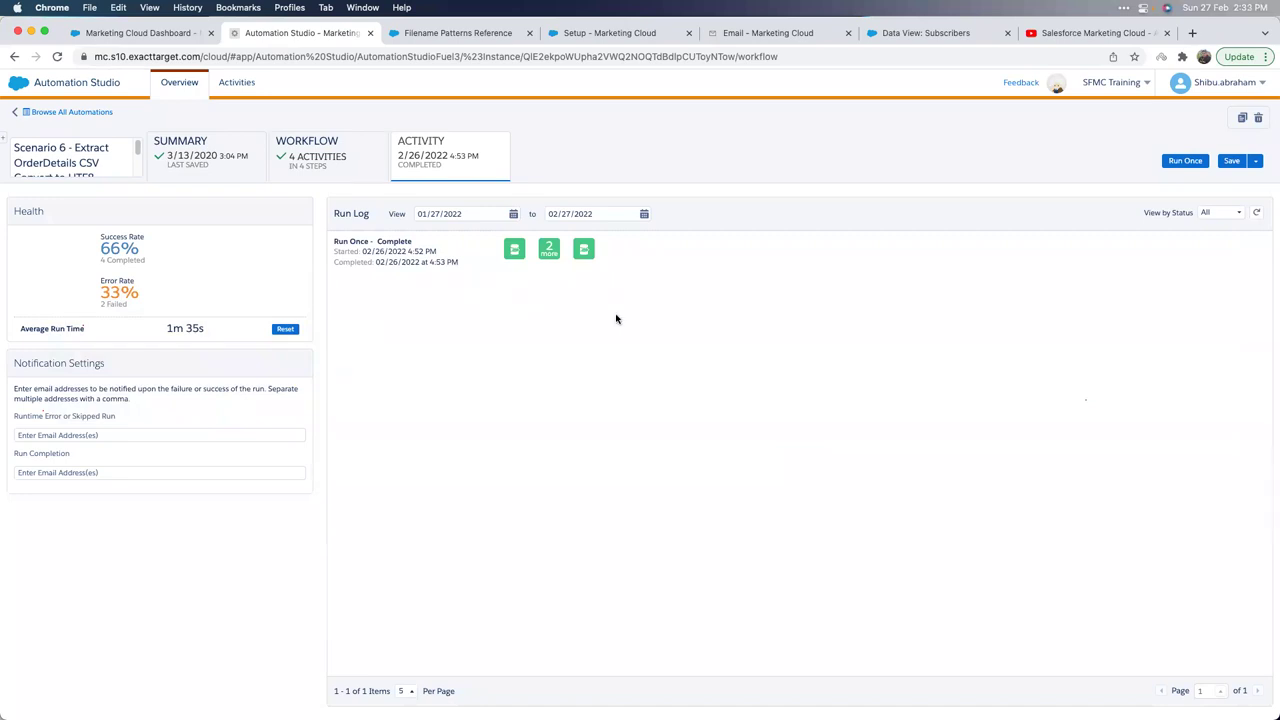
key("super+Tab")
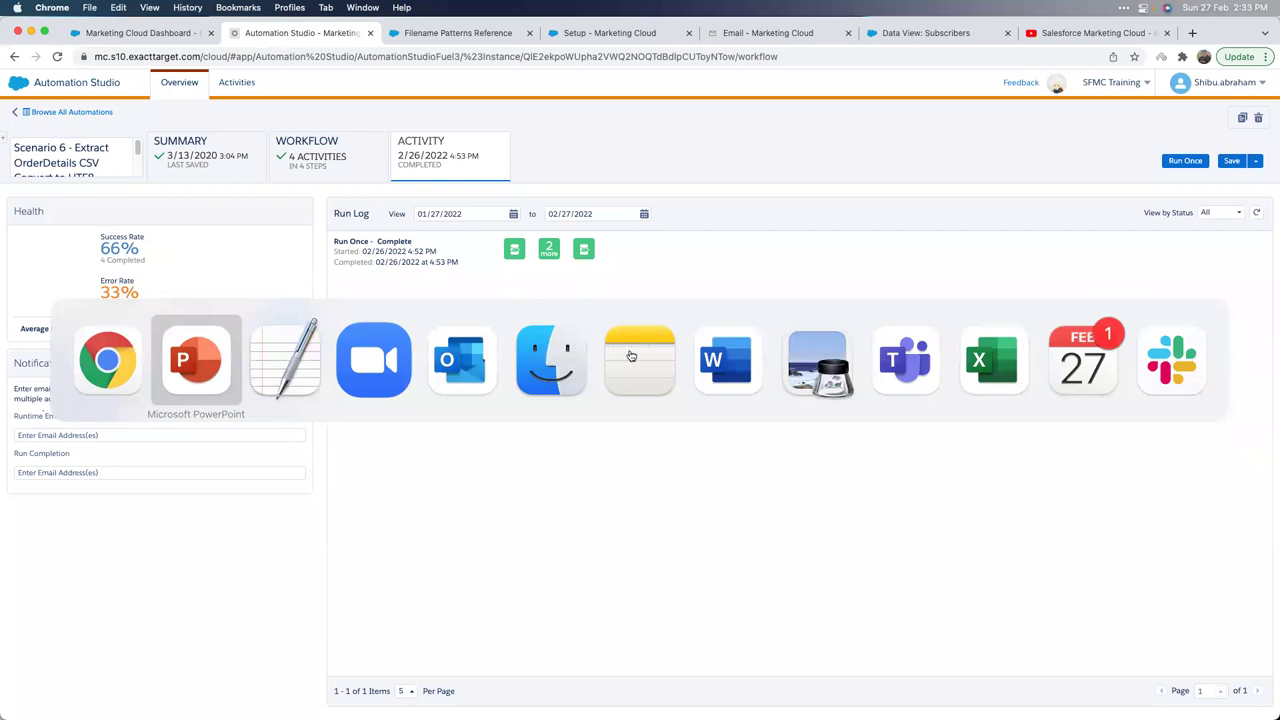
key("Right")
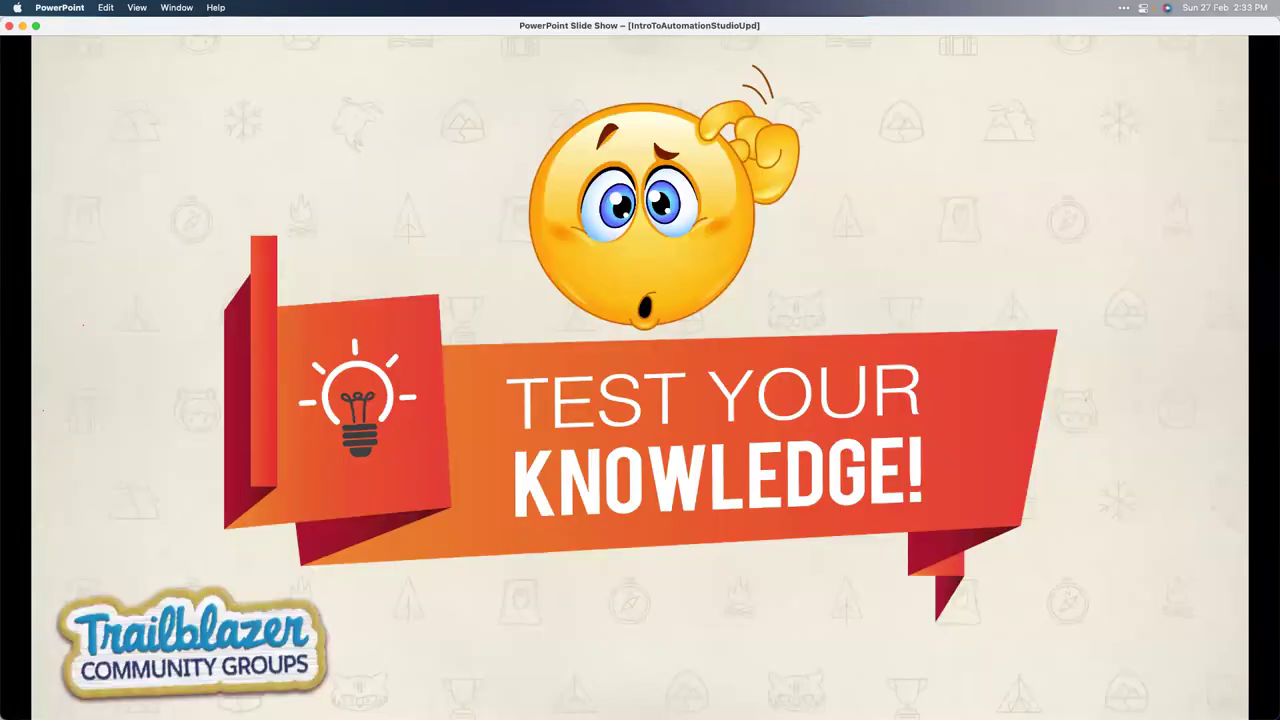
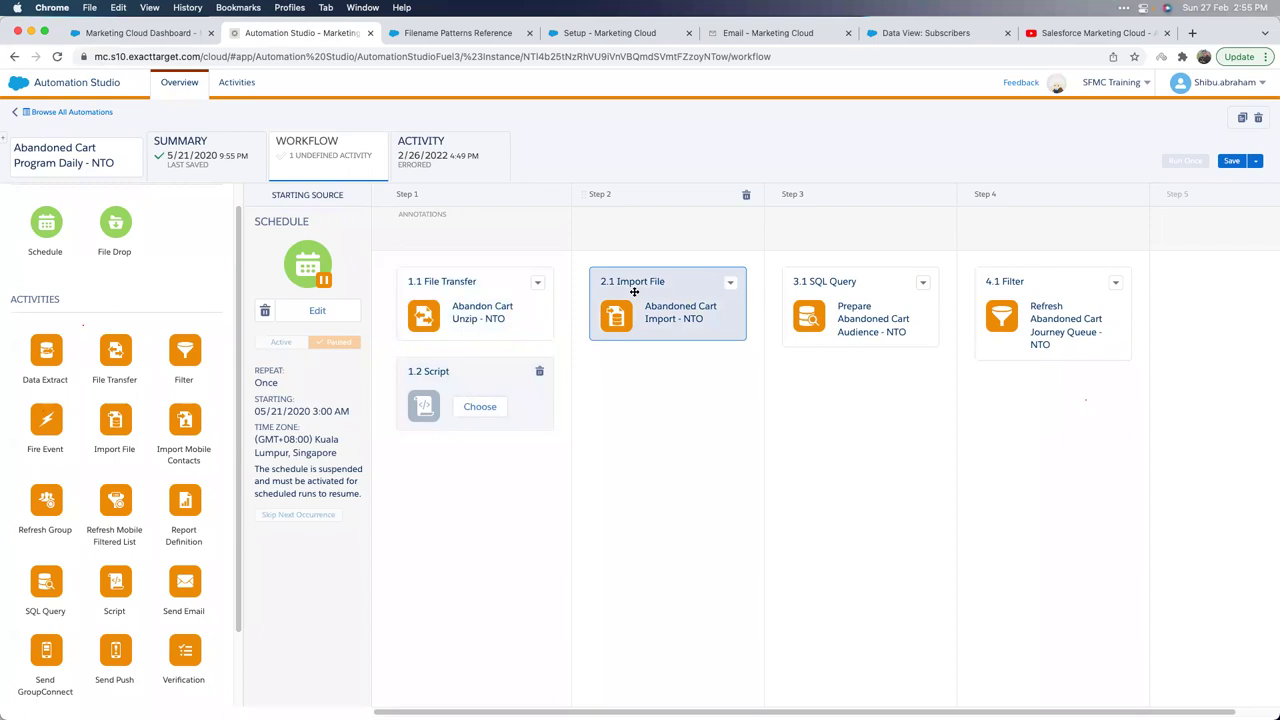
Review the "Abandoned Cart Program Daily - NTO" automation's run log and summary, and return to its workflow.
left_click_drag(612, 303, 635, 295)
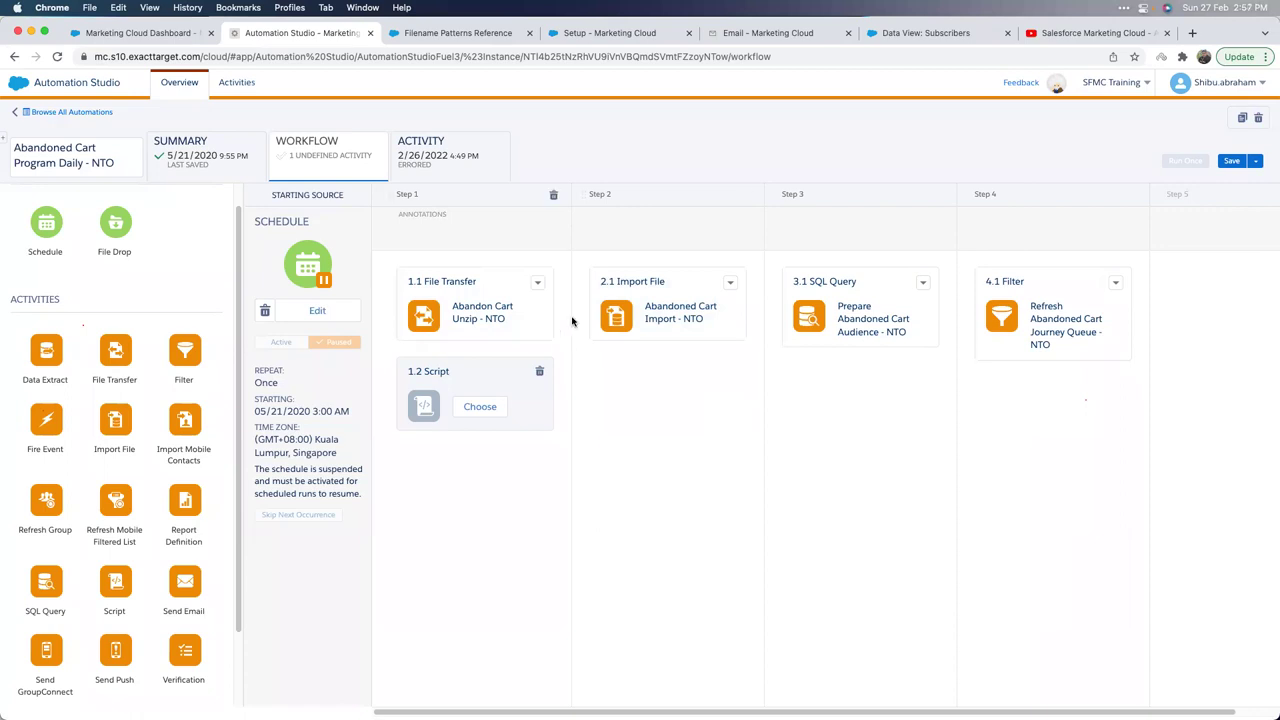
left_click(438, 180)
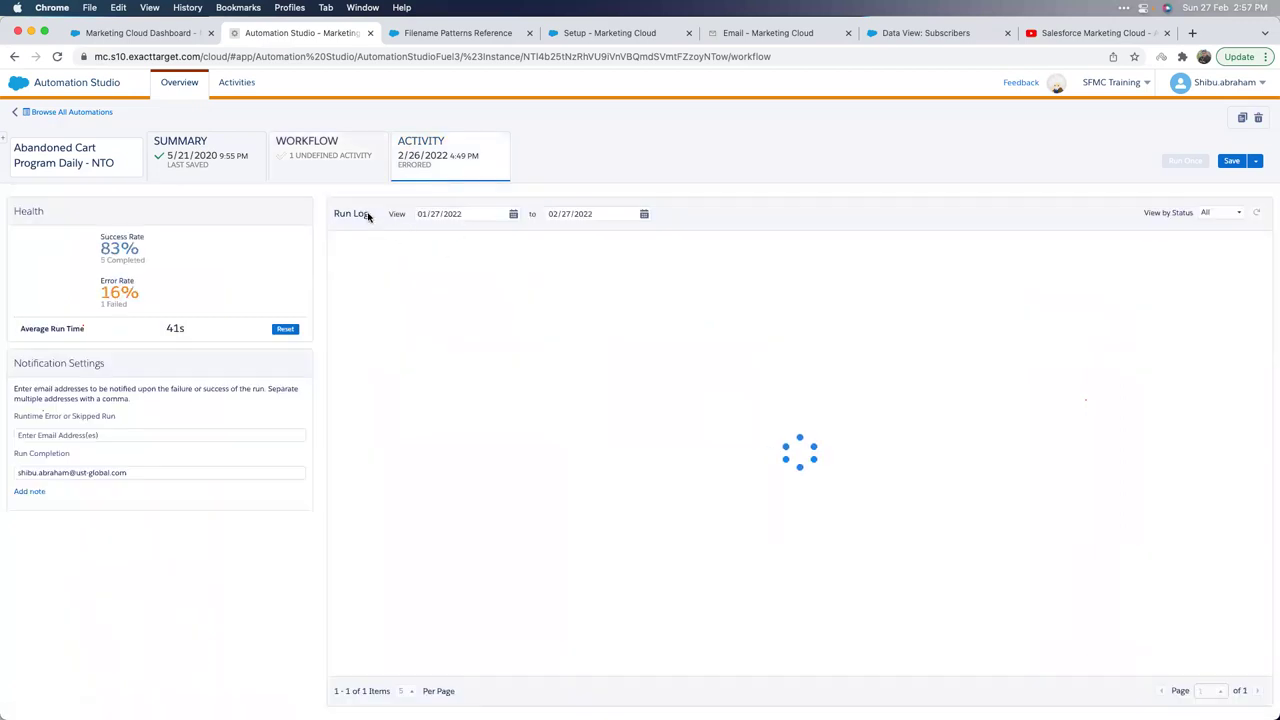
mouse_move(514, 250)
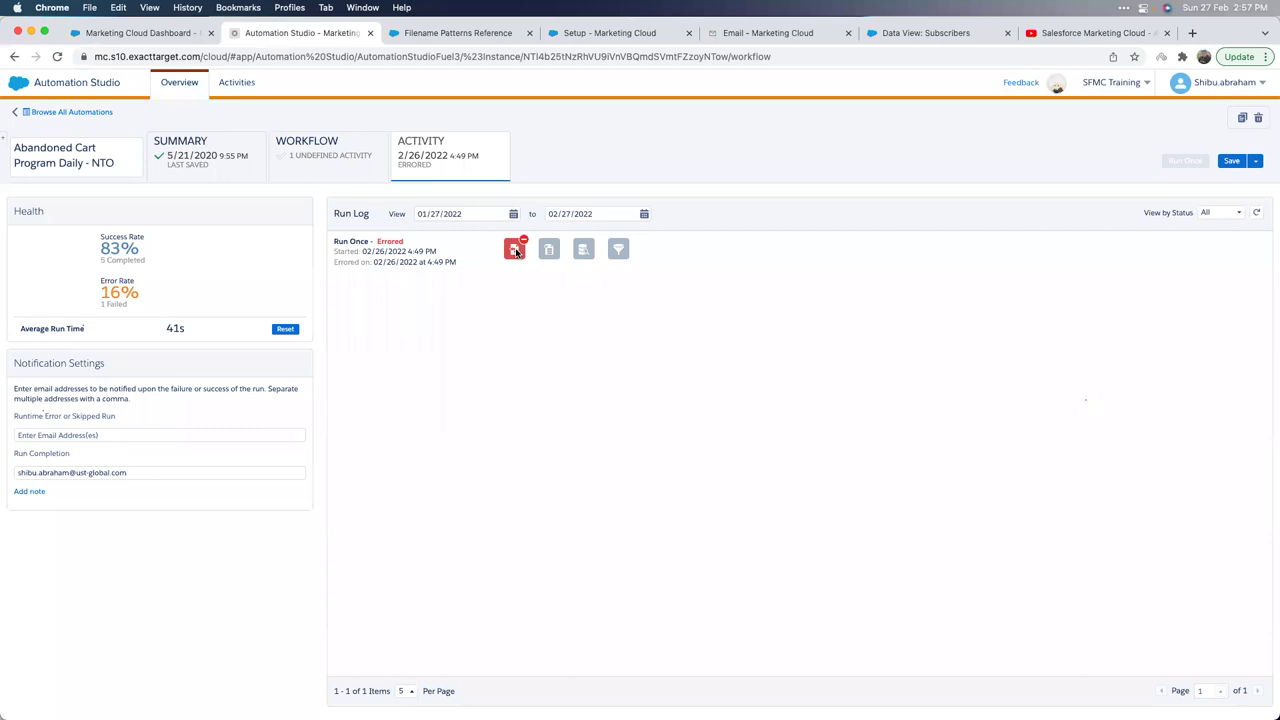
left_click(197, 158)
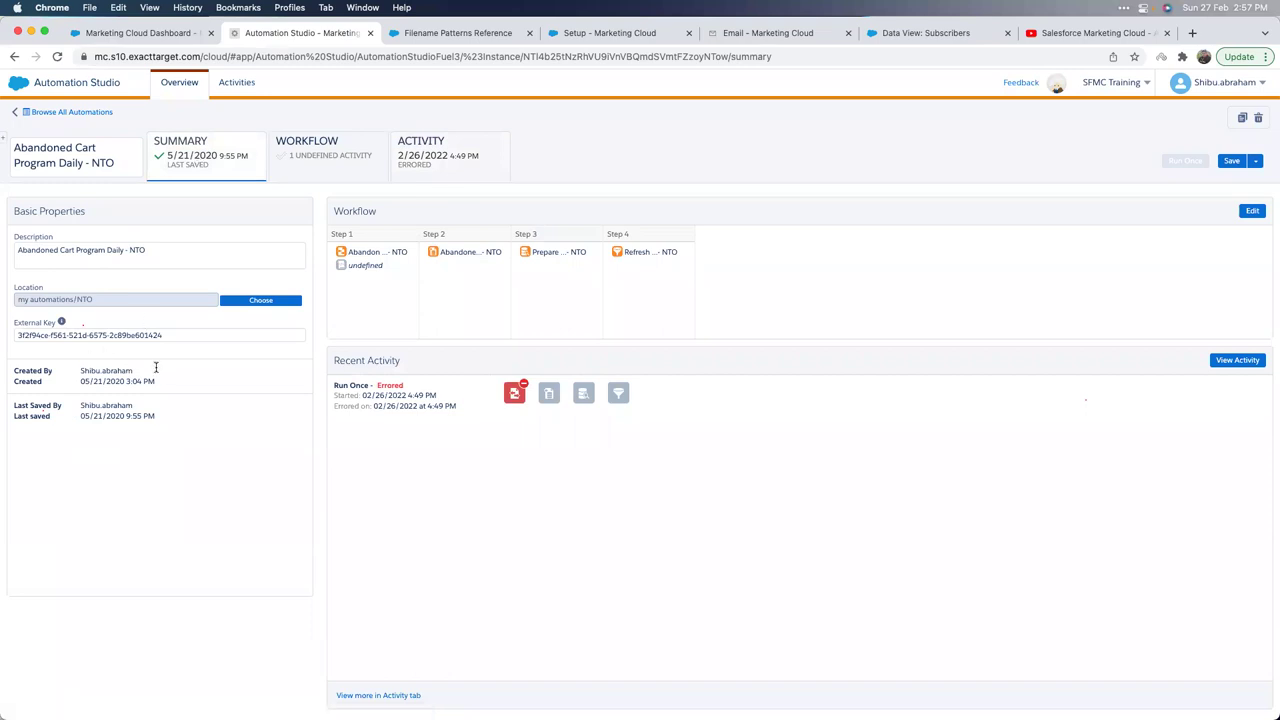
left_click(300, 156)
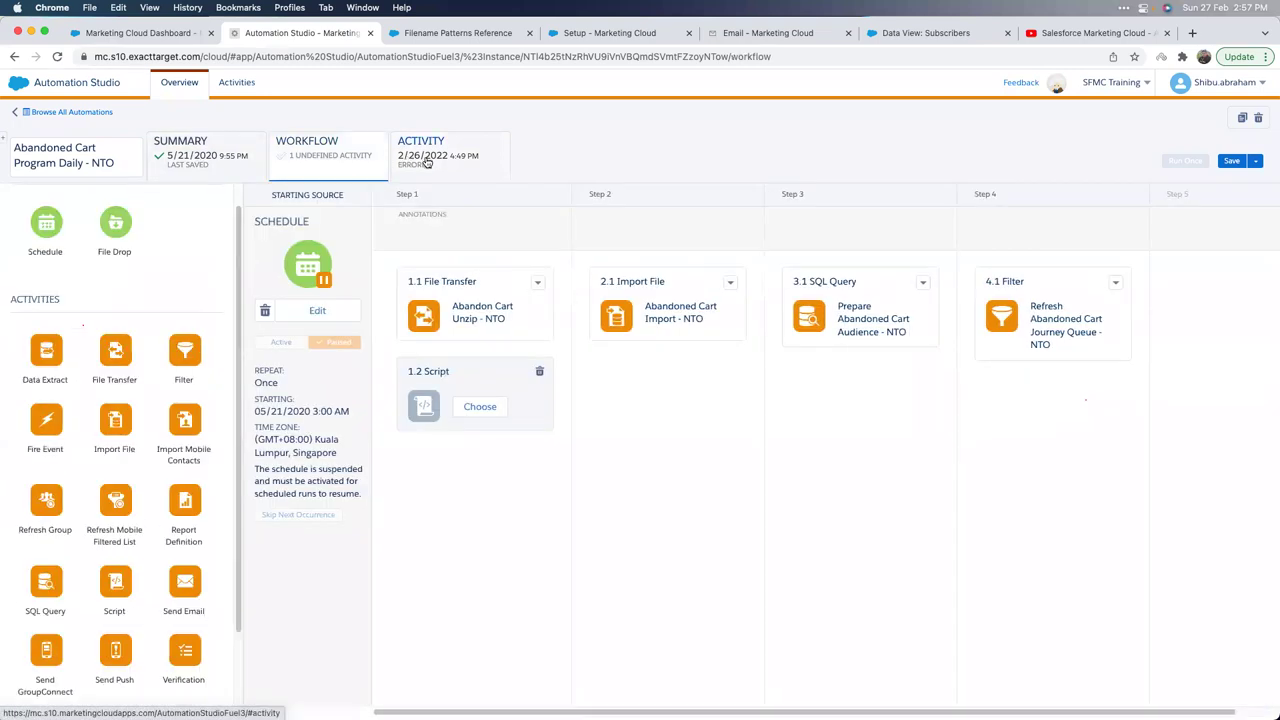
Examine the run completion and runtime error notification settings beside the automation's run log, and return to its workflow.
left_click(425, 160)
left_click(155, 471)
left_click(159, 471)
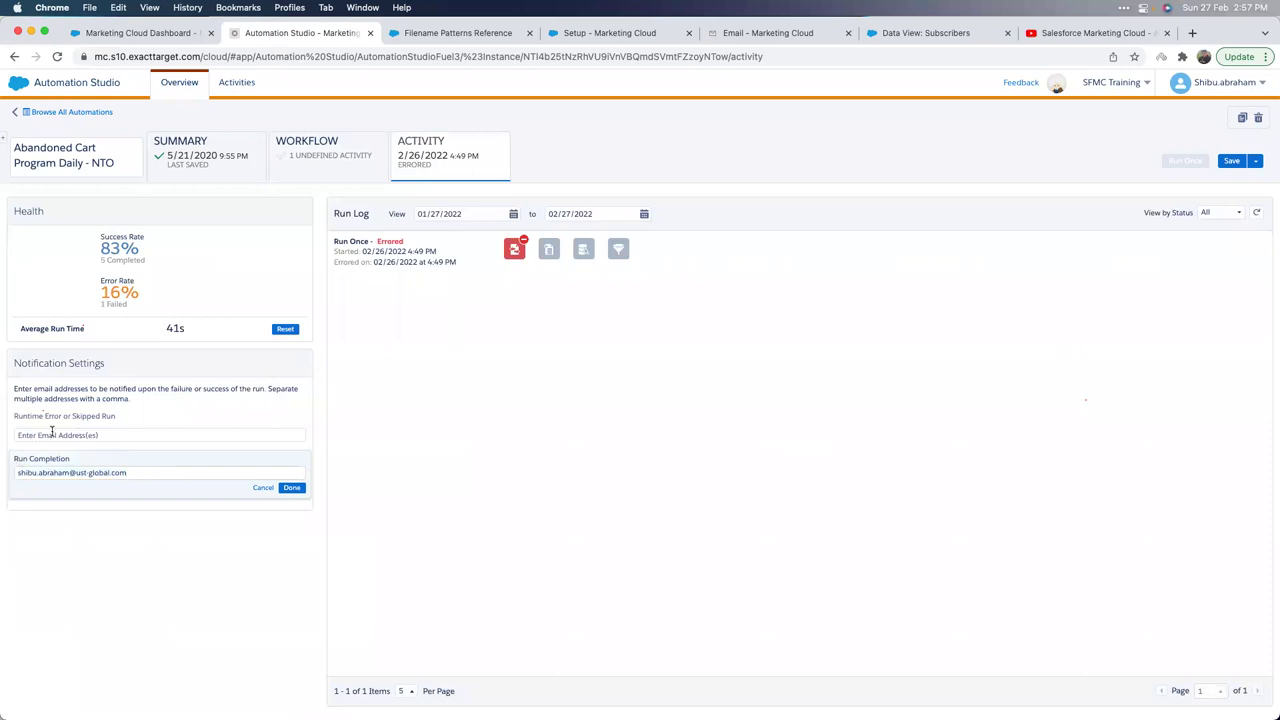
left_click(69, 472)
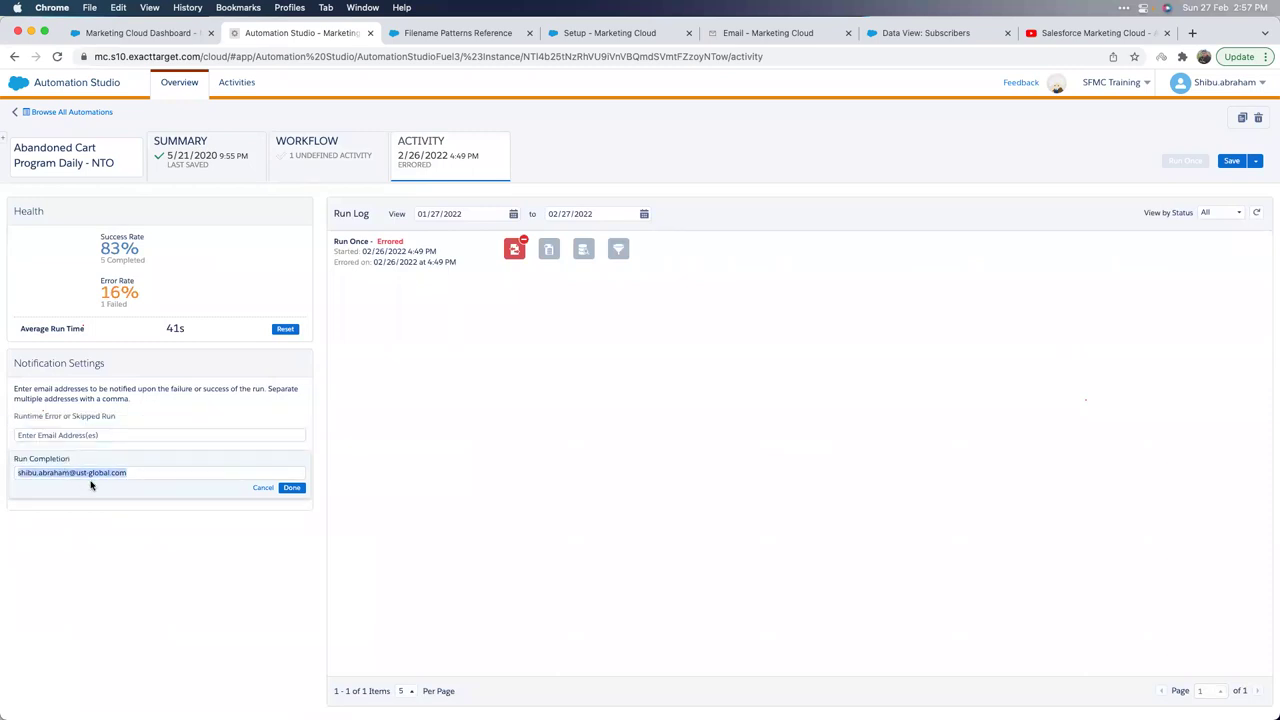
left_click(50, 432)
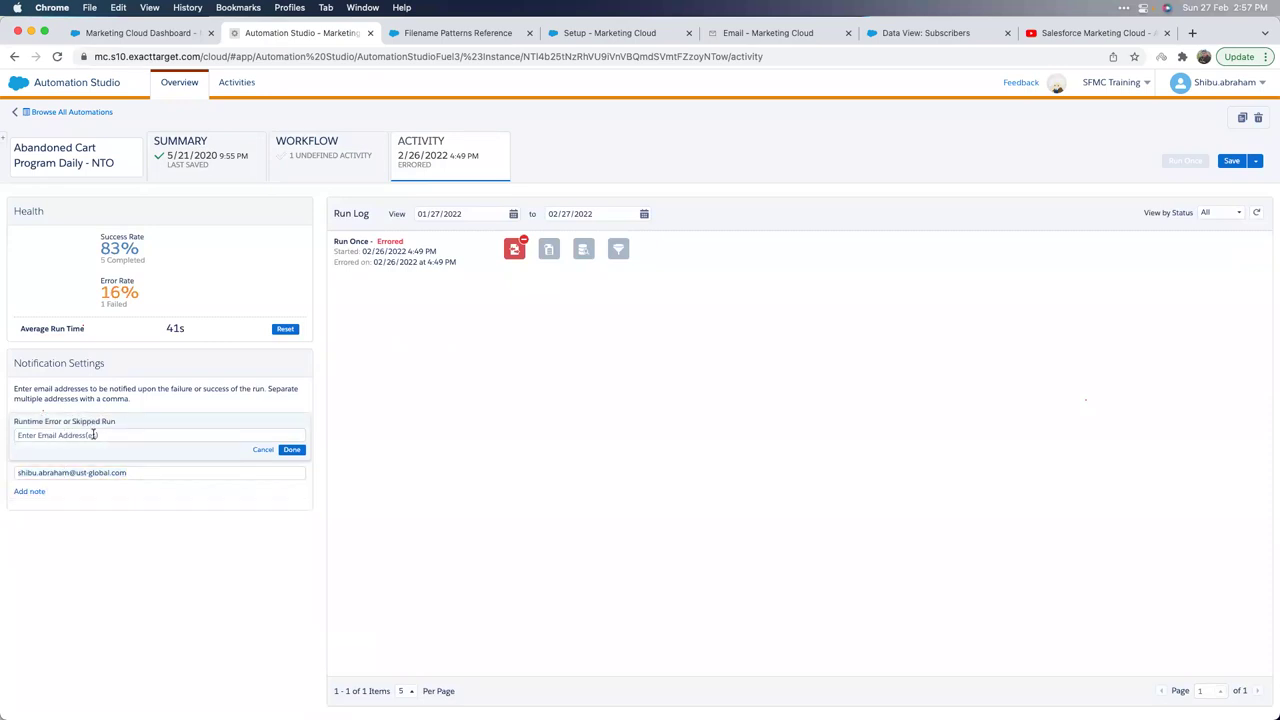
left_click(432, 370)
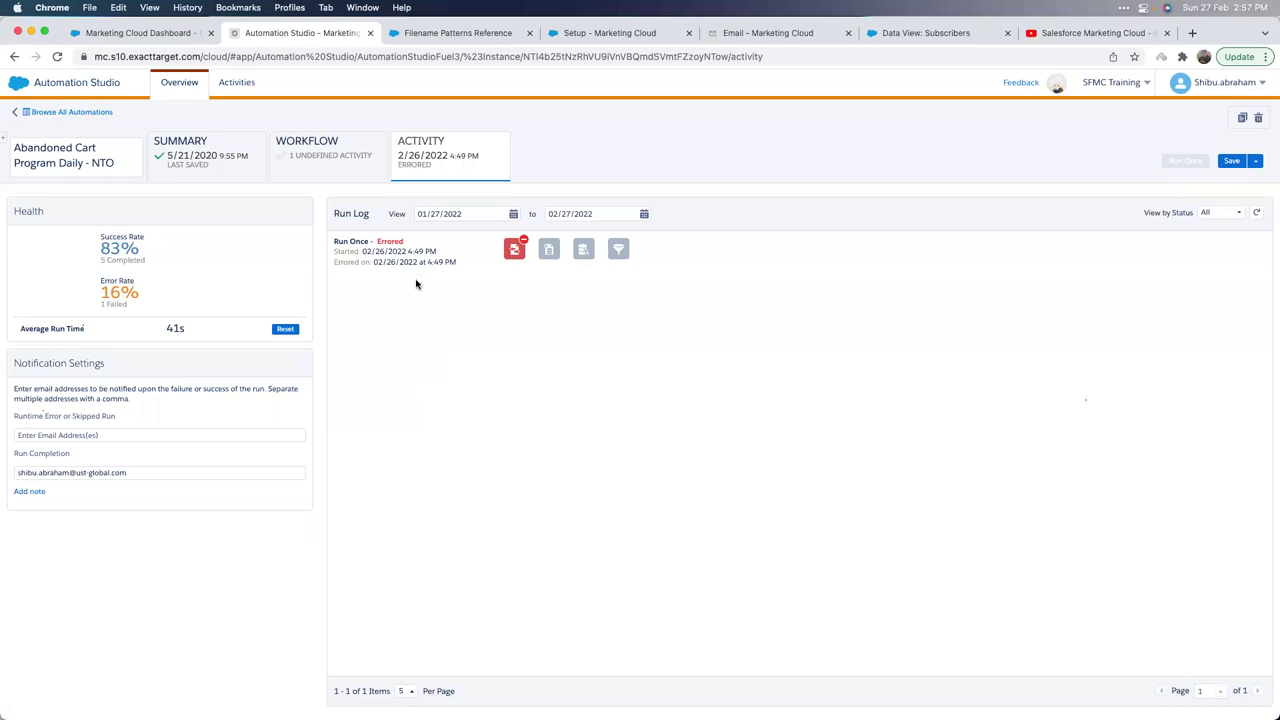
left_click(338, 168)
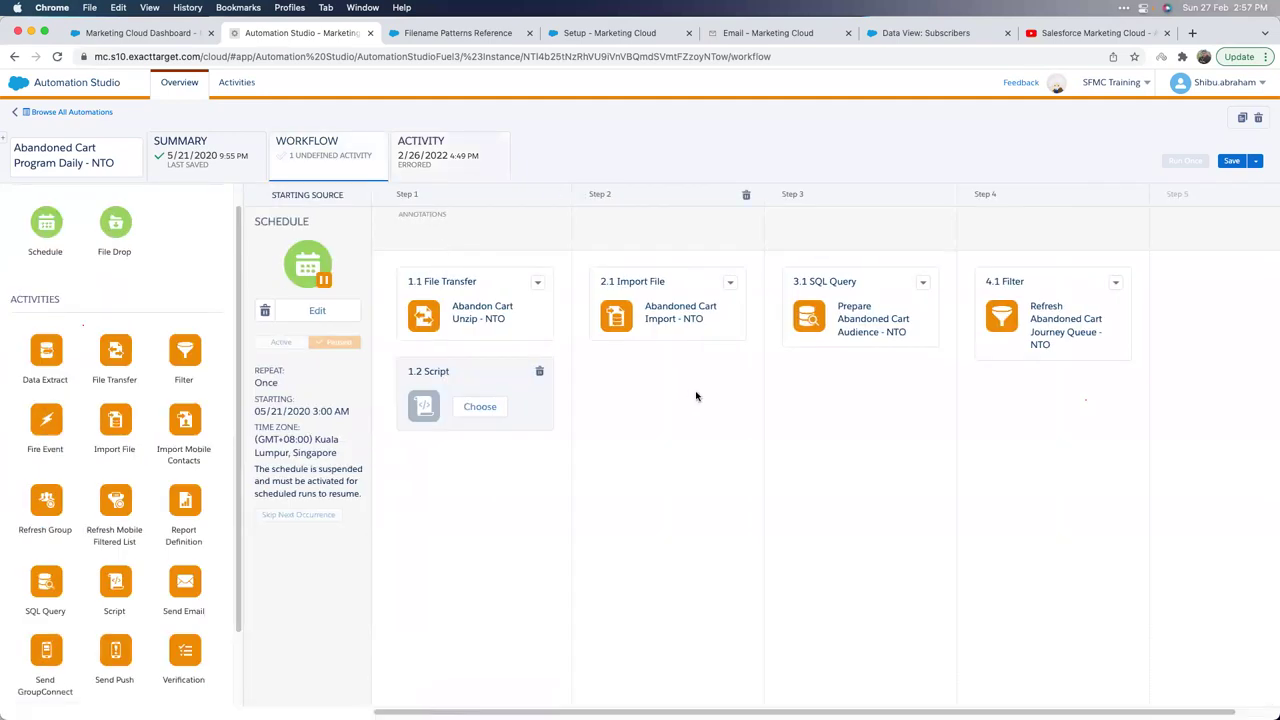
Switch to the PowerPoint slide show to view the Scenario 6 slide, and return to the automation's workflow in Chrome.
key("super+Tab")
key("super+Tab")
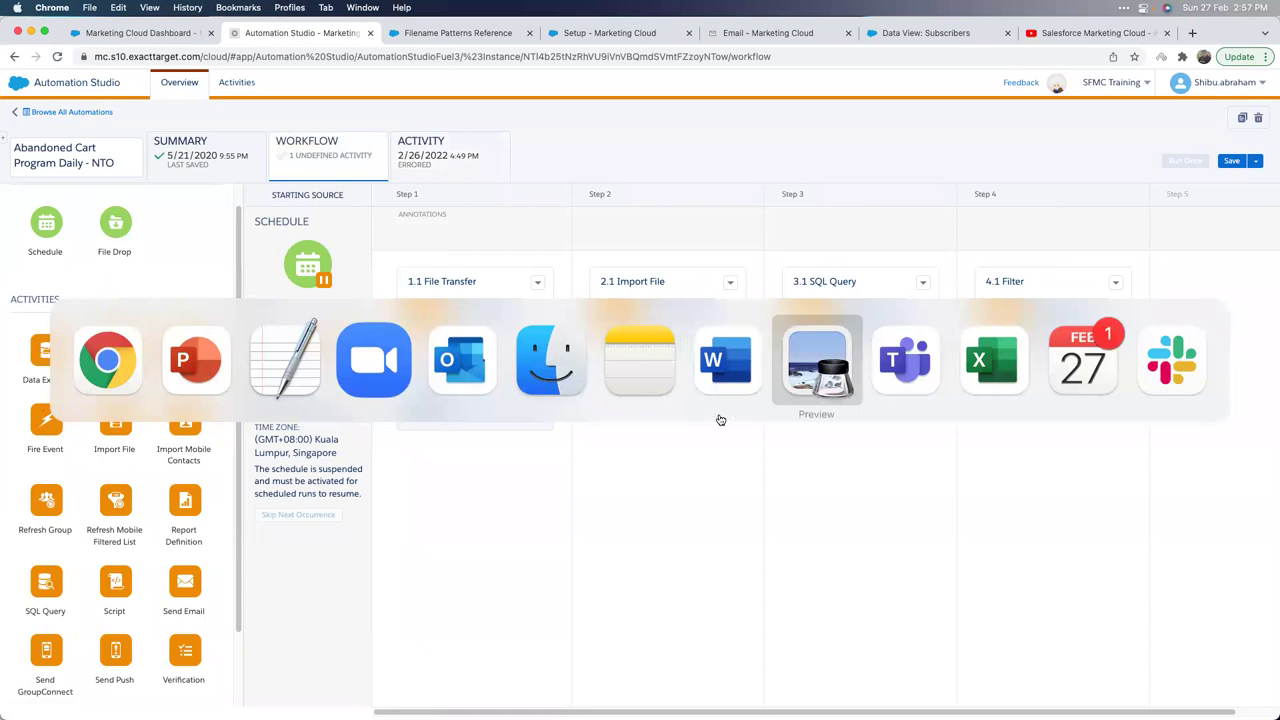
key("super+Tab")
key("super+Tab")
key("super+Tab")
key("super+Tab")
key("super+Tab")
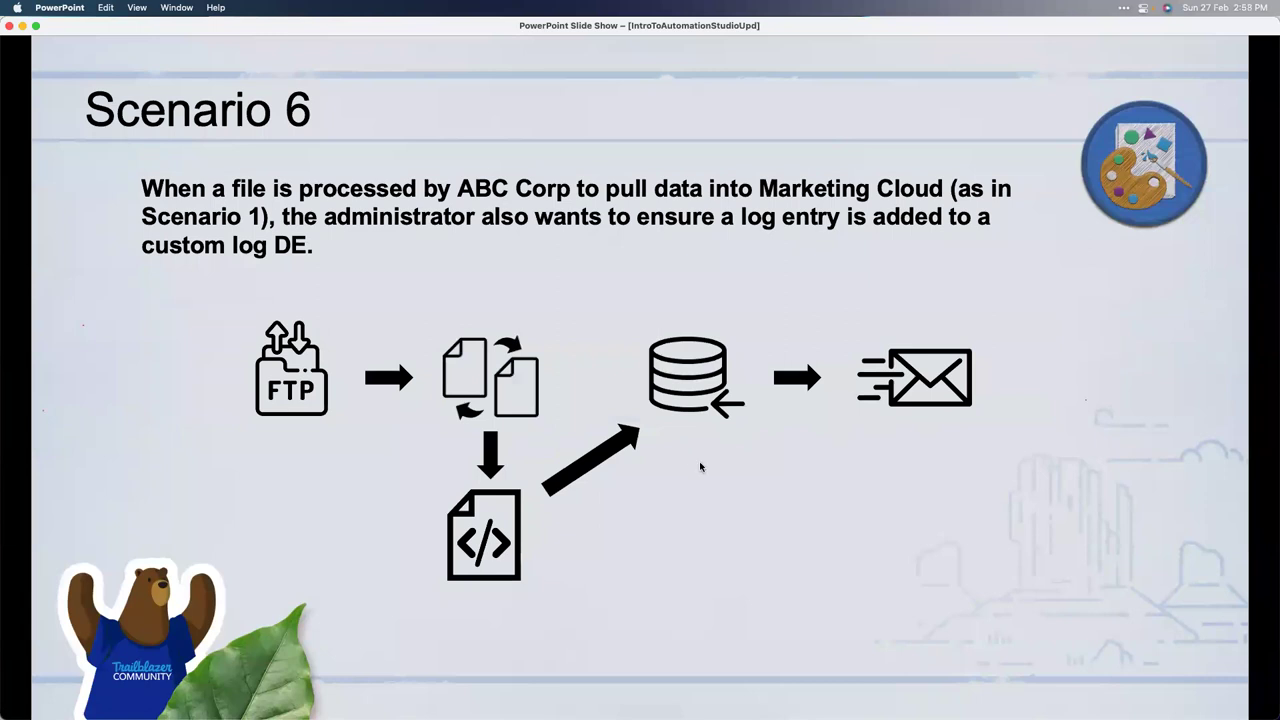
key("super+Tab")
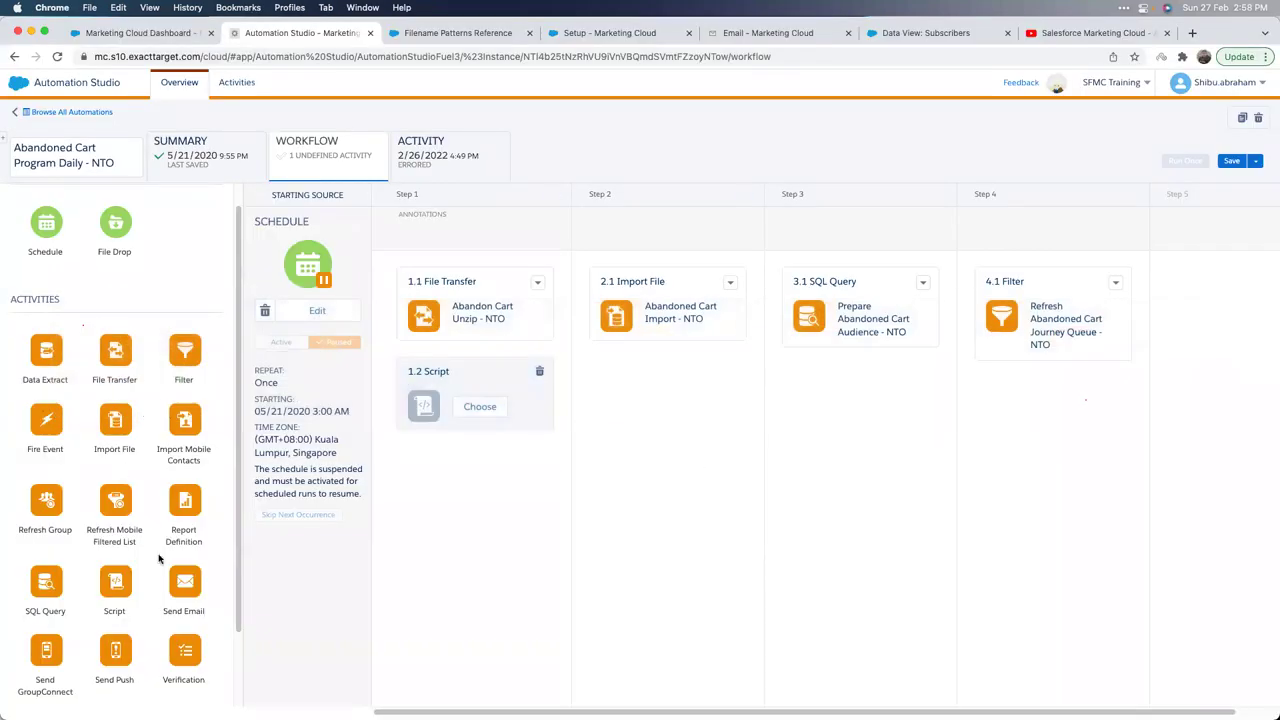
Delete the undefined Script activity from Step 1 and add a Verification activity in Step 5, opening its configuration.
scroll(165, 570, "down", 3)
left_click_drag(167, 580, 291, 539)
left_click(542, 371)
left_click_drag(198, 571, 268, 525)
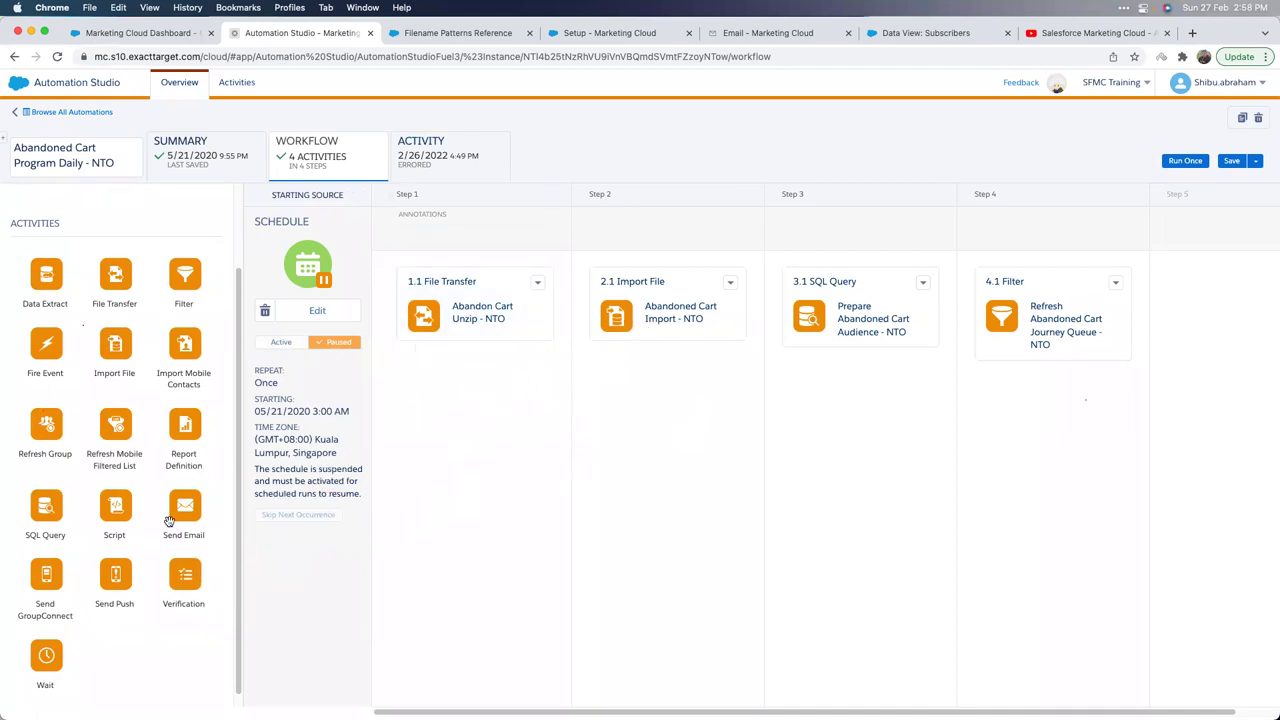
left_click_drag(186, 574, 1170, 335)
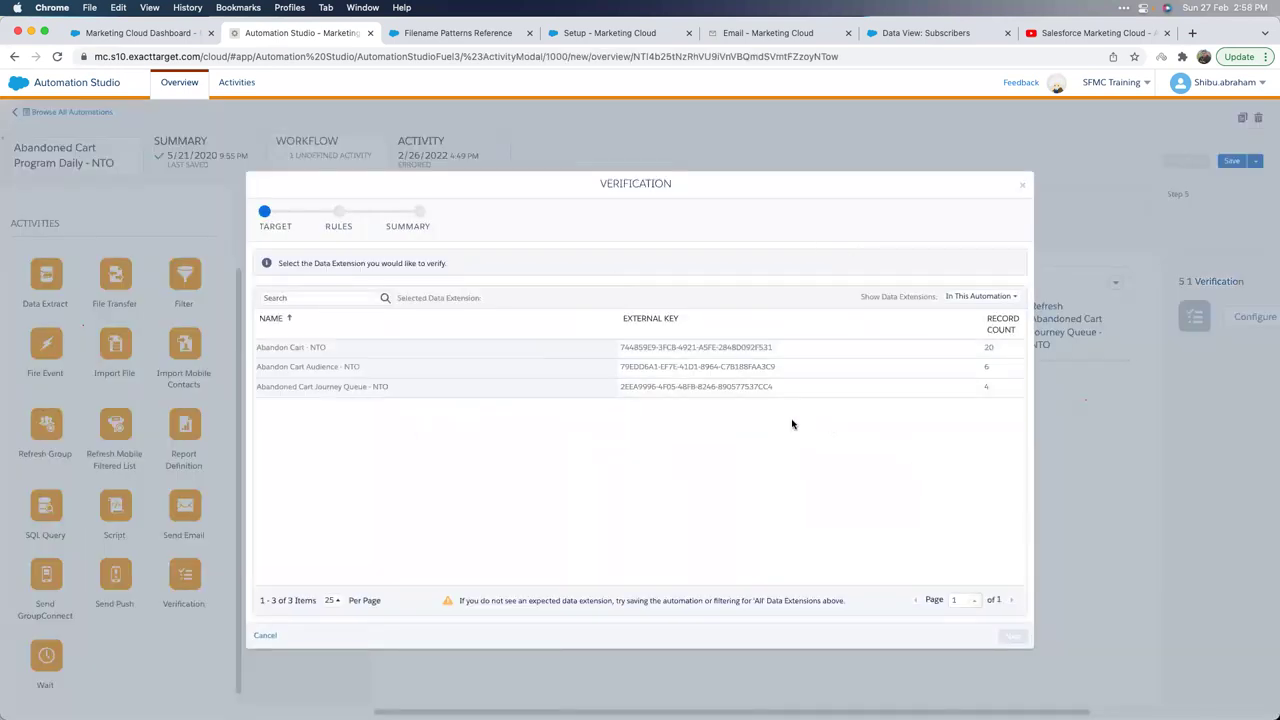
Choose the "Abandoned Cart Journey Queue - NTO" data extension as the verification target and proceed to the rules.
left_click(332, 352)
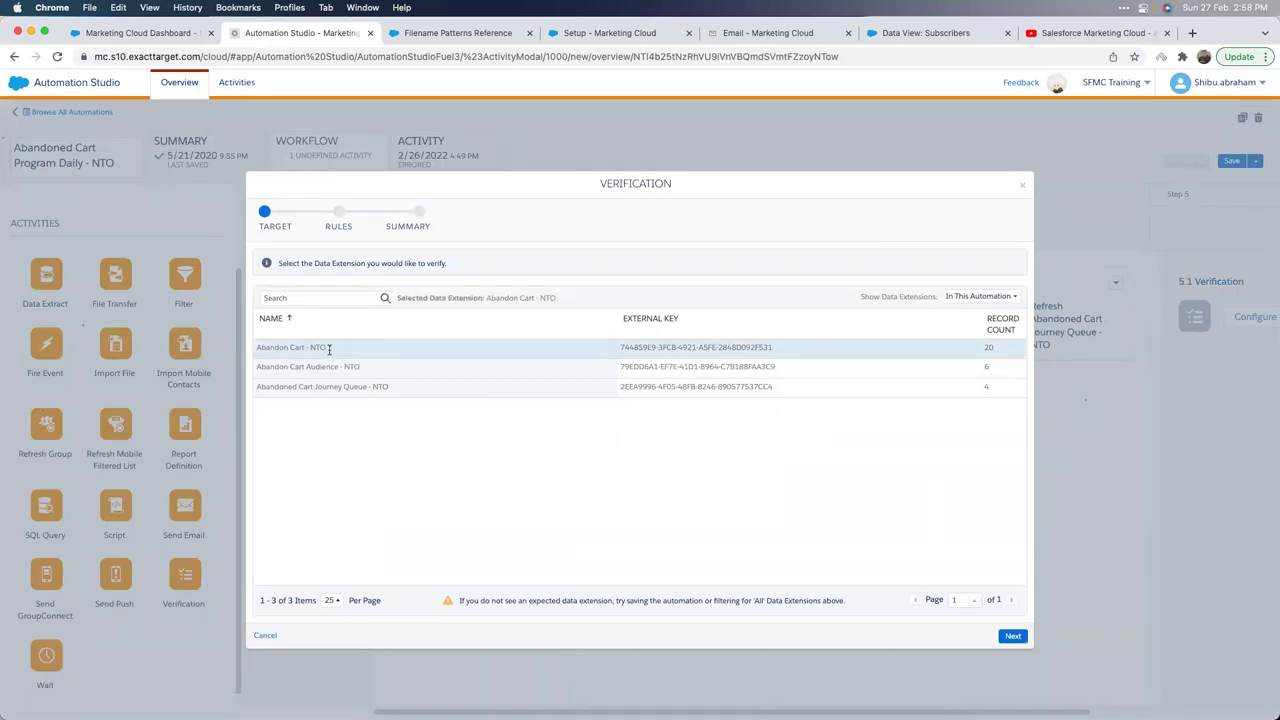
left_click(350, 392)
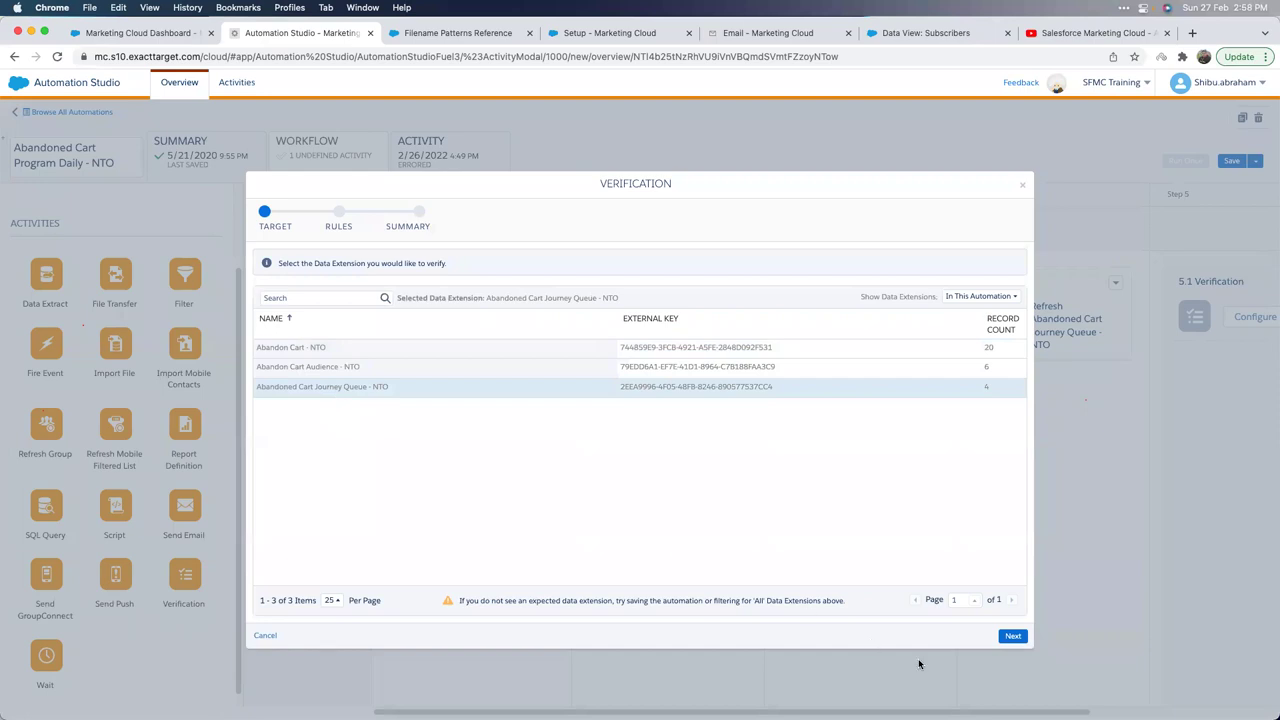
left_click(1015, 636)
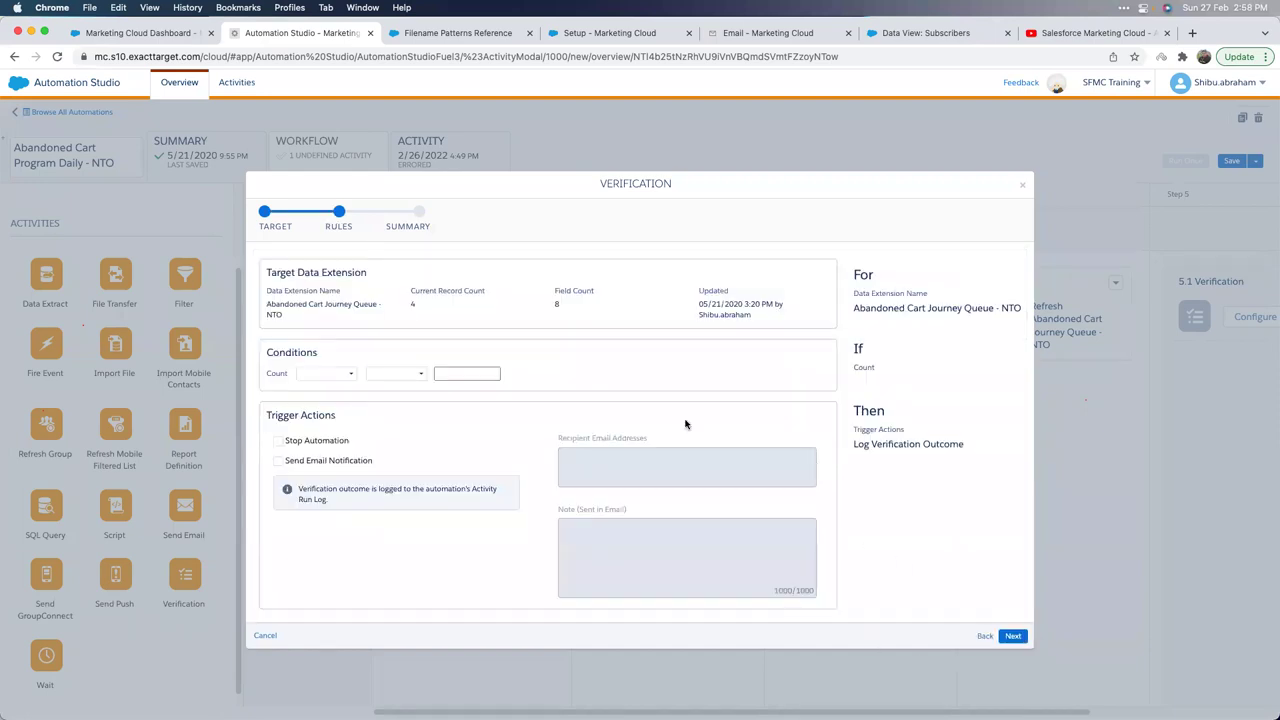
Review the operator choices and set the verification condition to count is greater than 1000.
left_click(331, 376)
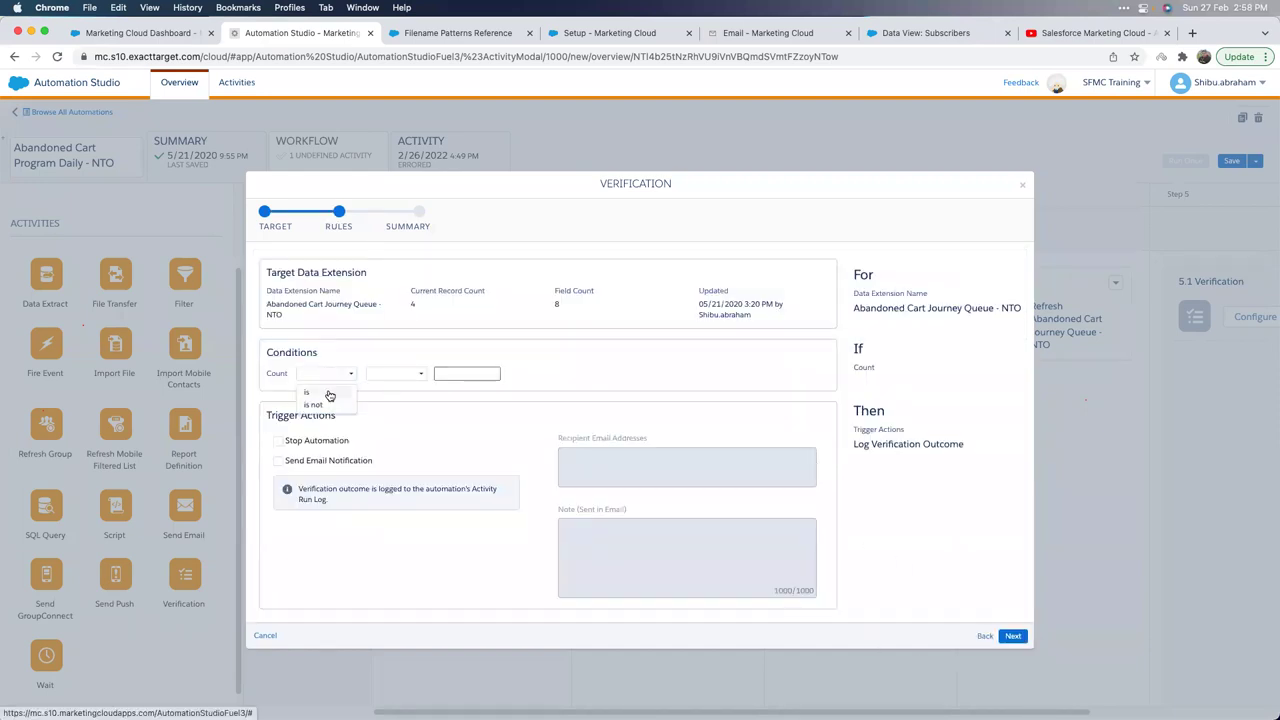
left_click(397, 377)
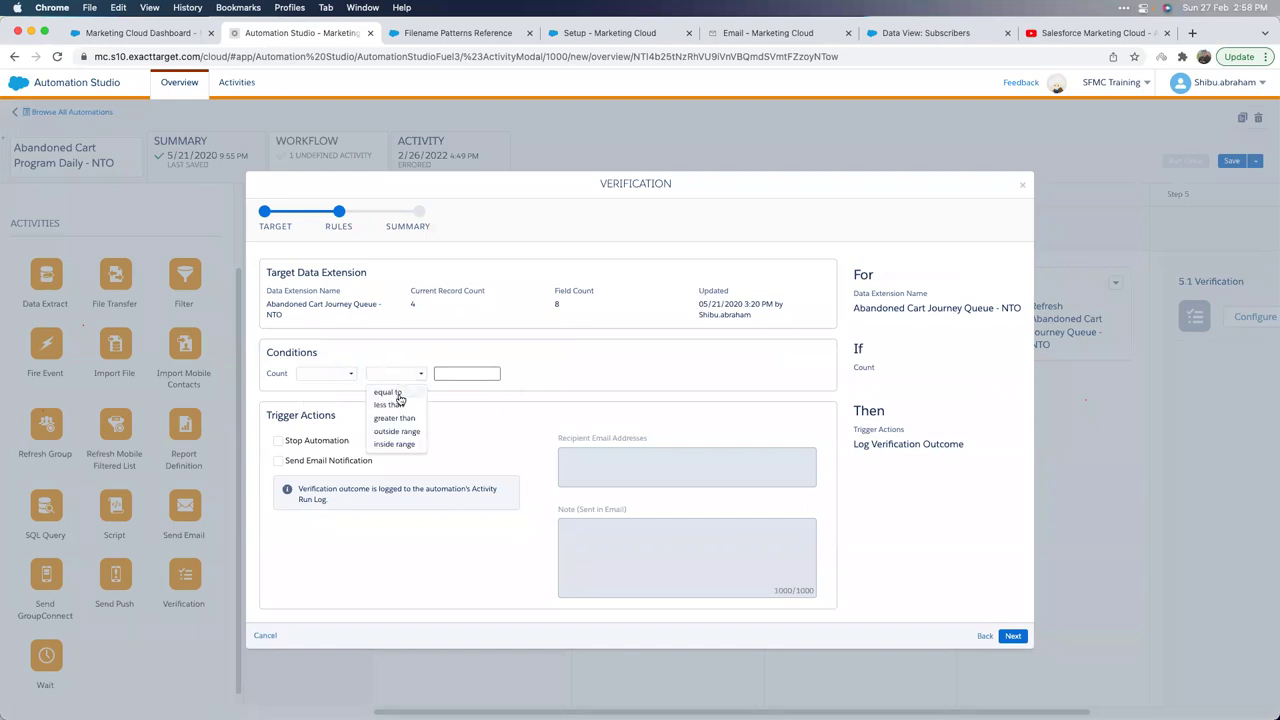
left_click(456, 375)
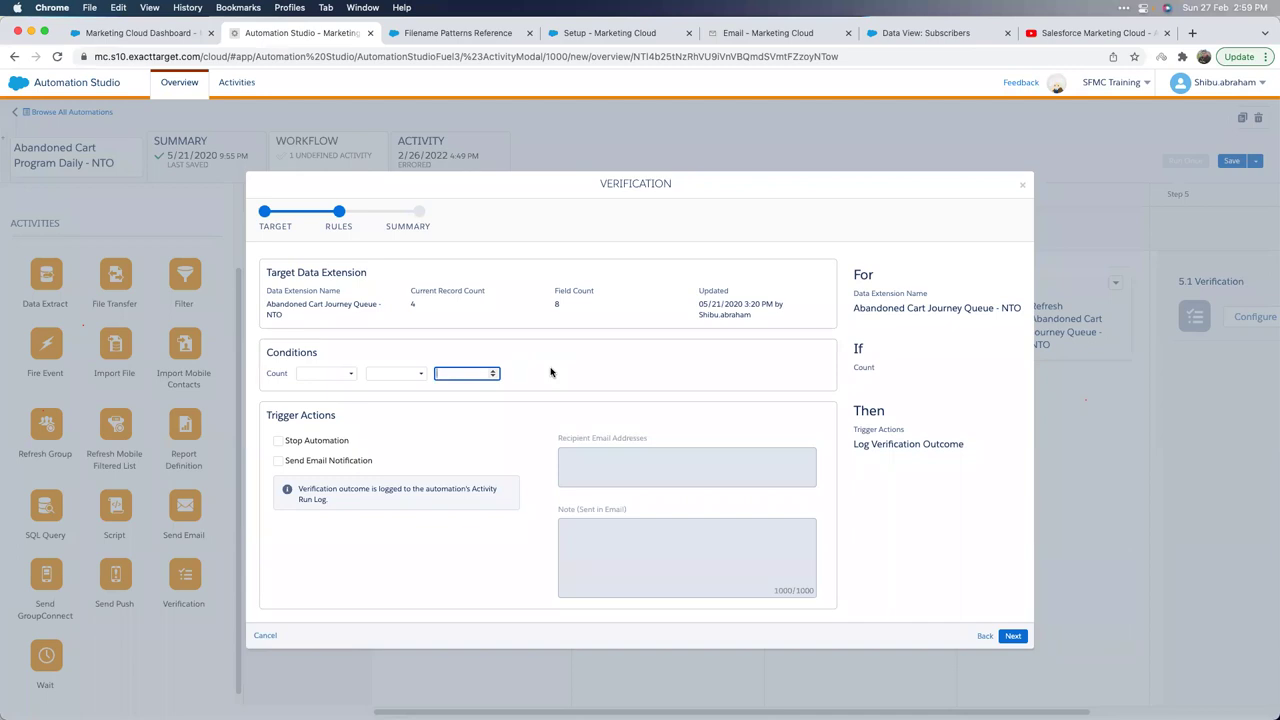
left_click(337, 374)
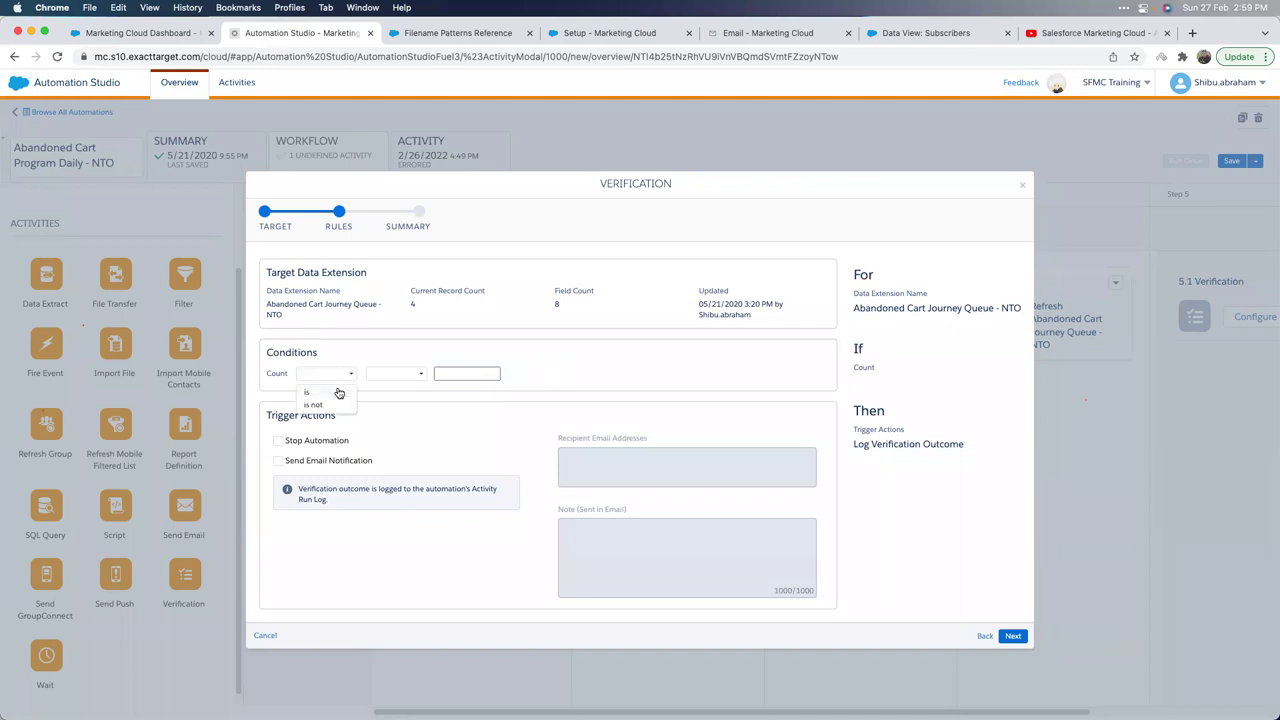
left_click(323, 392)
left_click(410, 379)
left_click(400, 420)
left_click(459, 375)
type("1000")
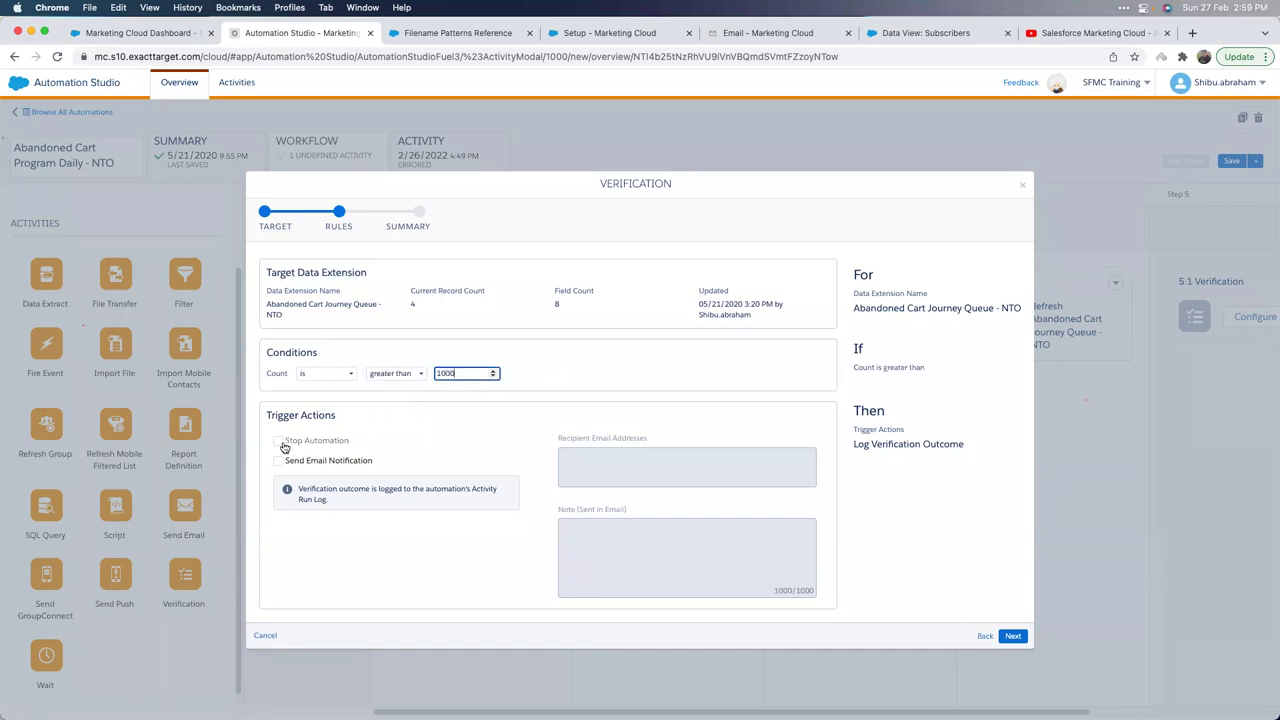
Enable Stop Automation and Send Email Notification as the verification's trigger actions, and cancel the verification setup.
left_click(282, 442)
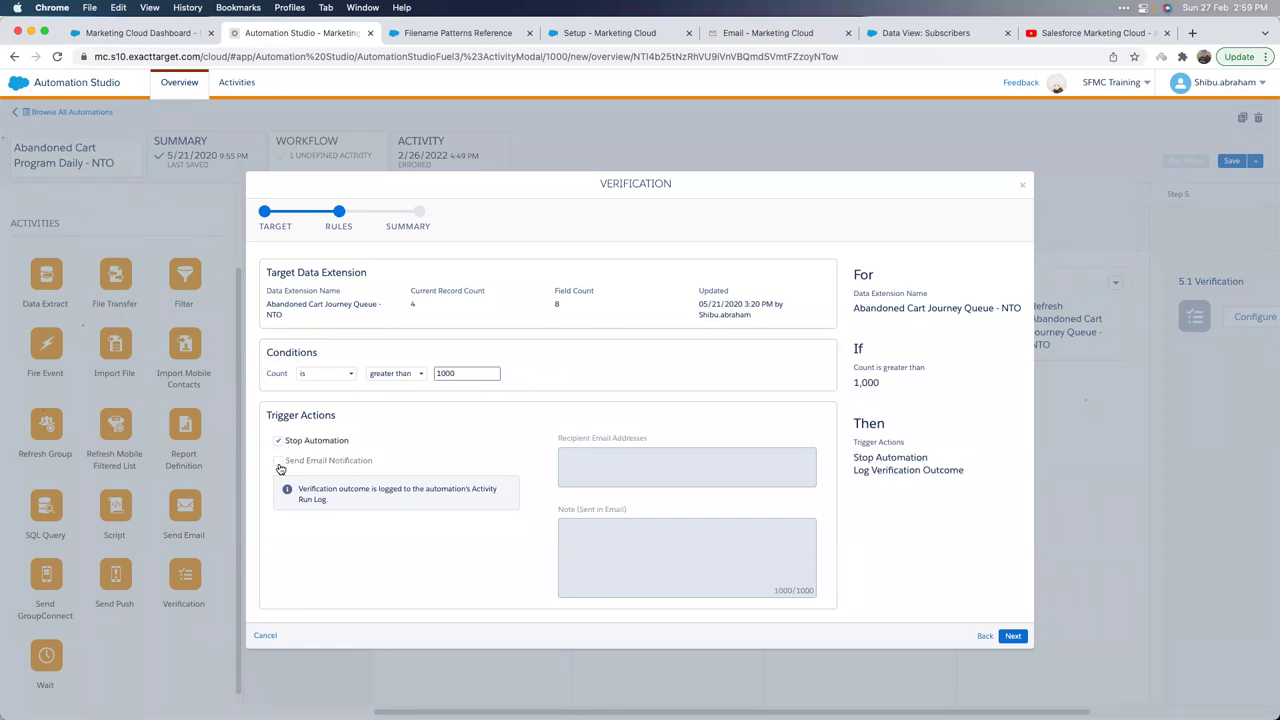
left_click(279, 462)
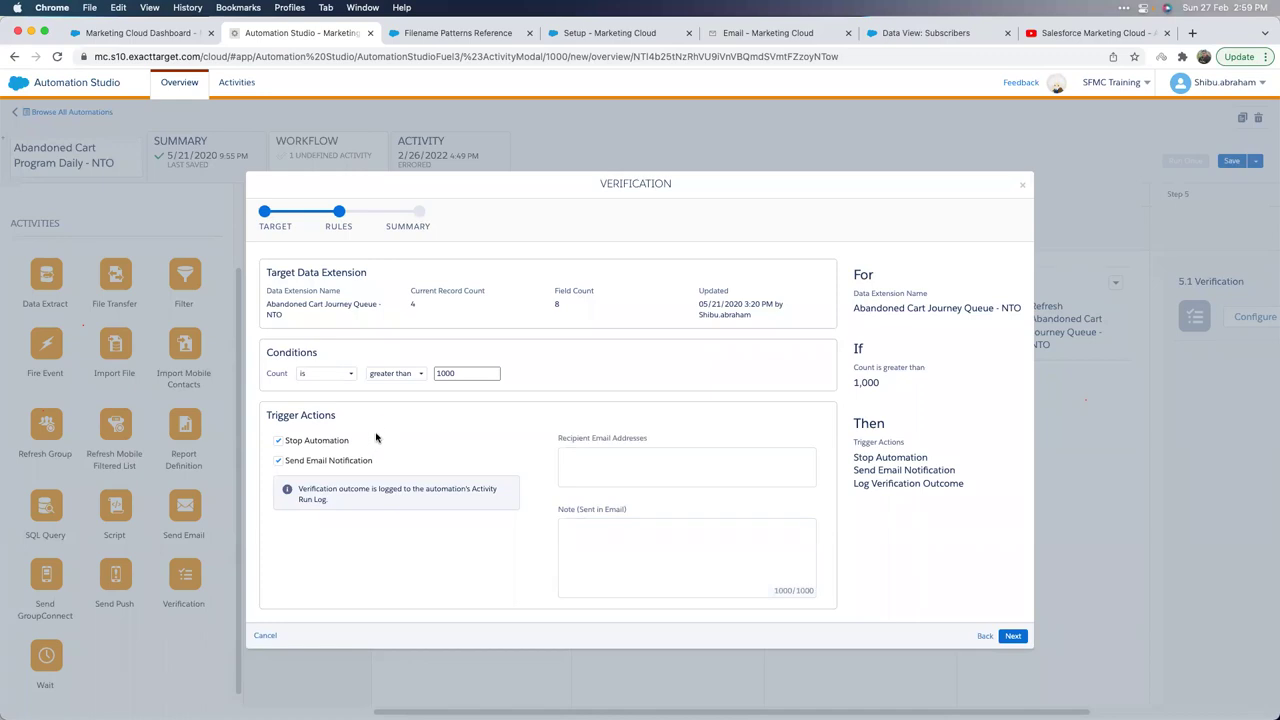
left_click(276, 442)
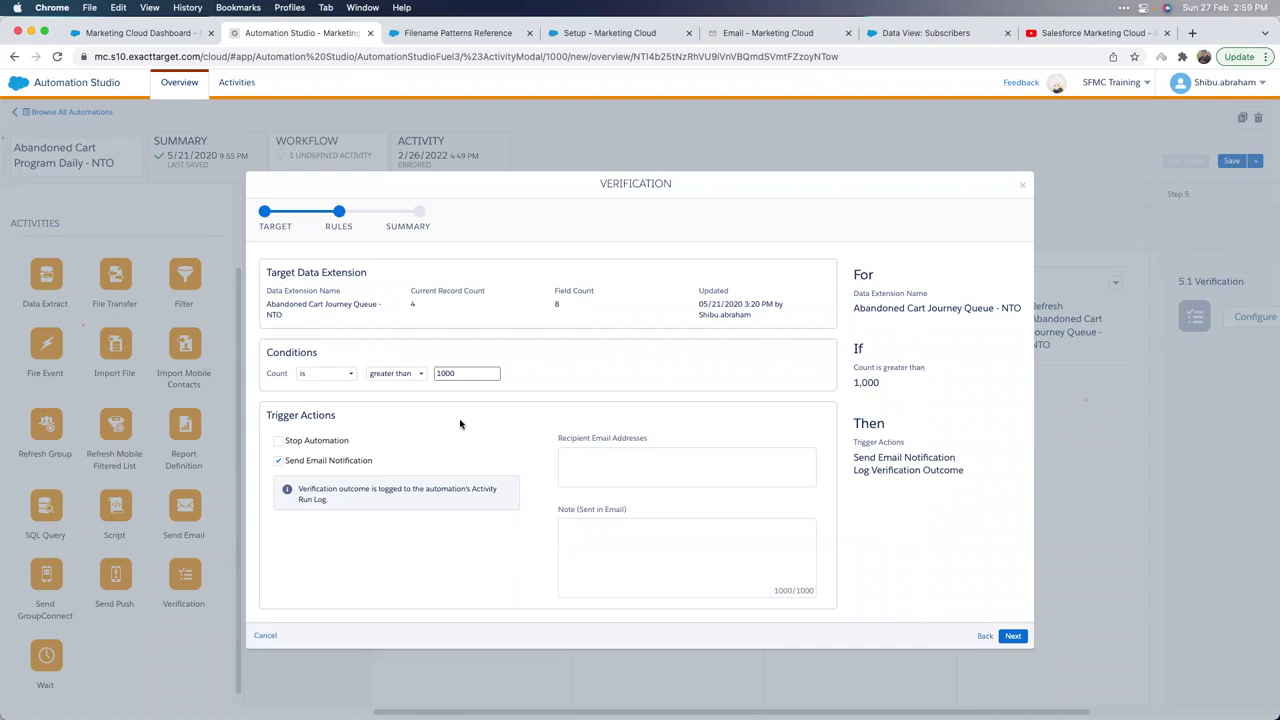
left_click(604, 459)
left_click(279, 441)
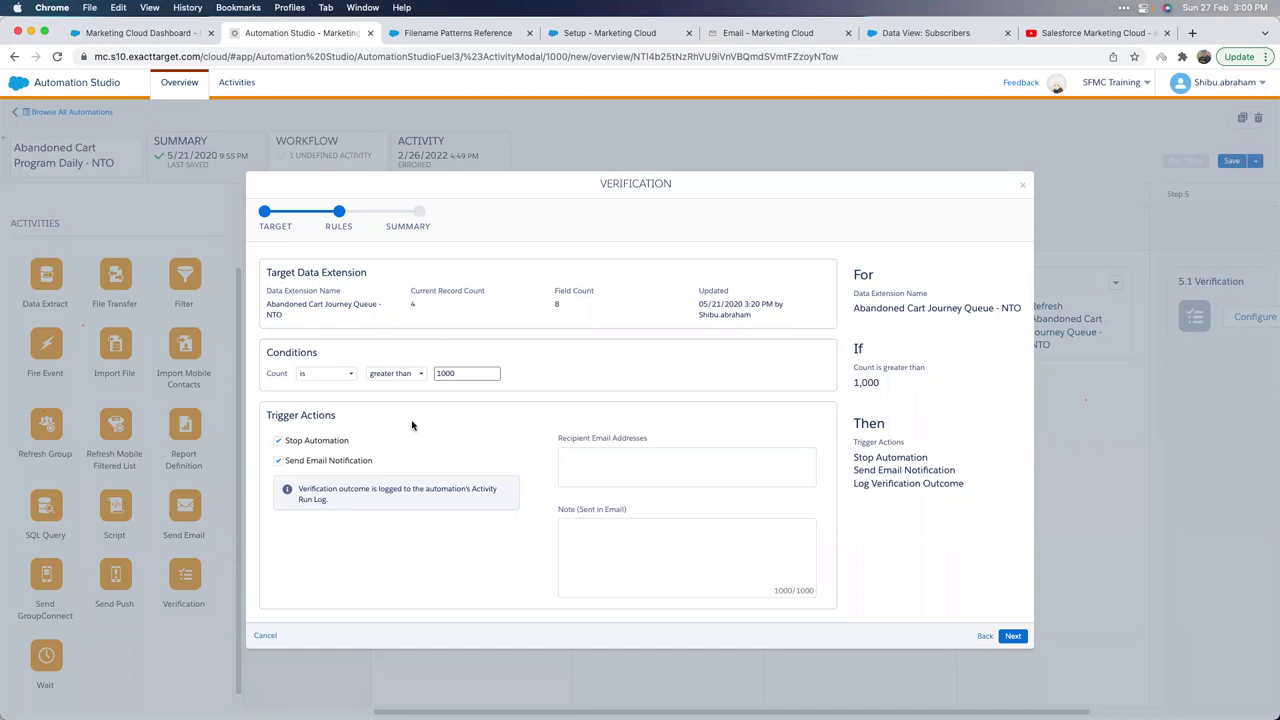
left_click(267, 637)
left_click(321, 620)
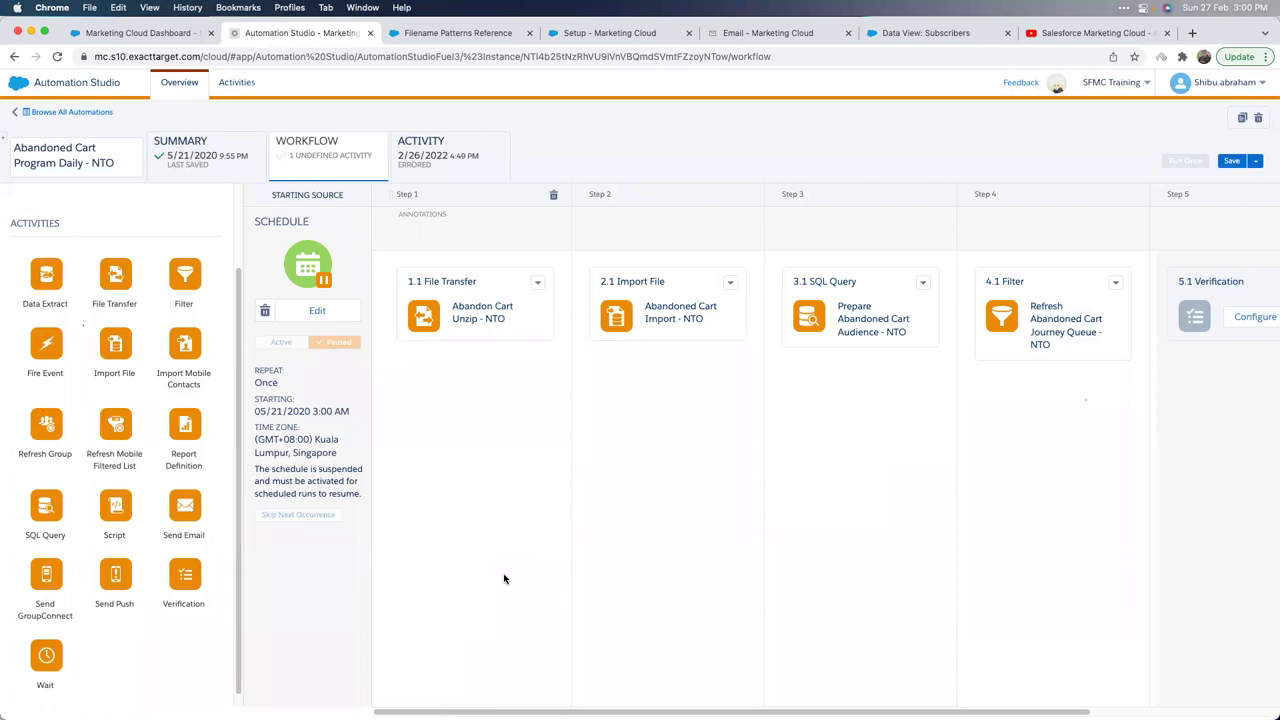
Switch to the PowerPoint slide show and advance past Additional Learning to the closing "Let's Succeed Together" slide.
key("super+Tab")
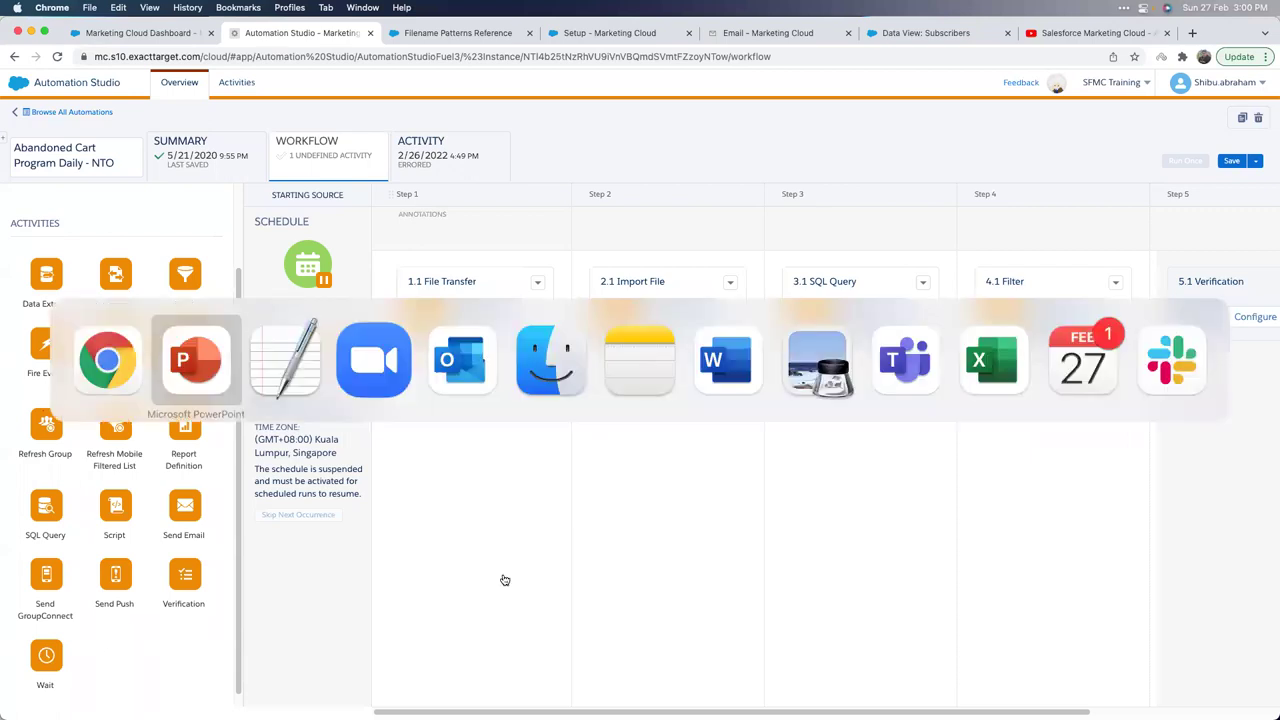
key("Right")
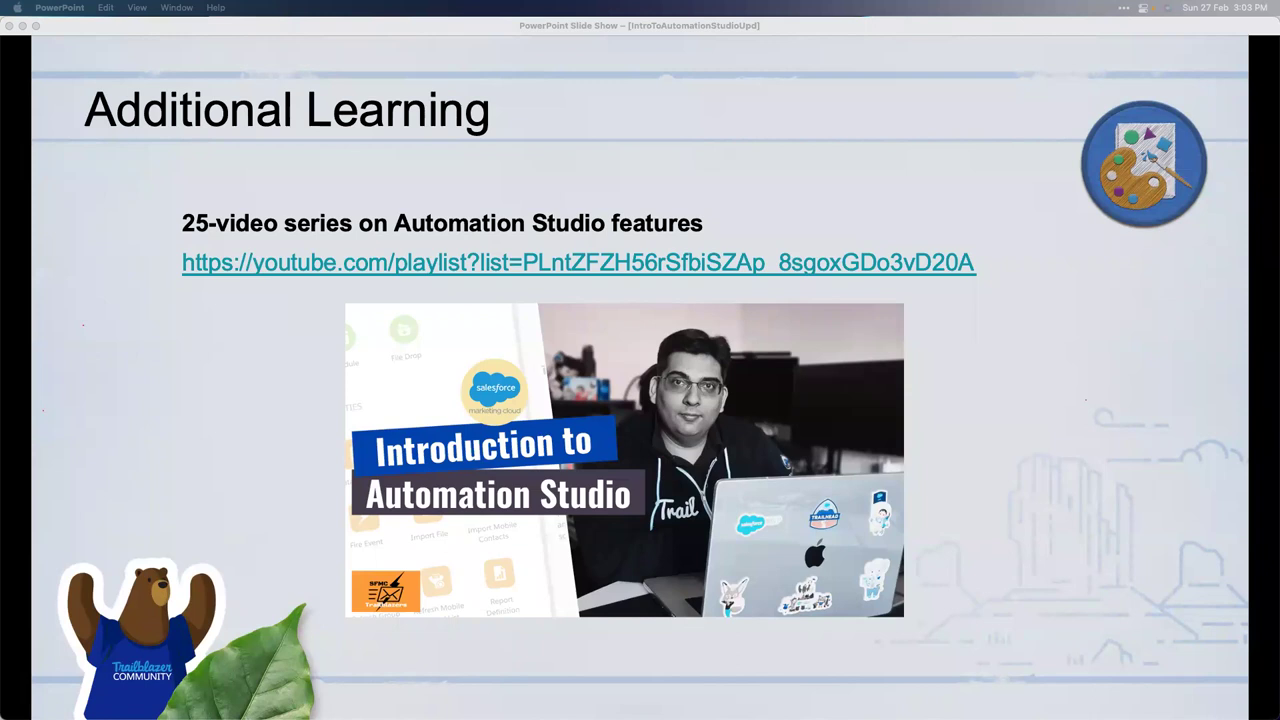
left_click(1052, 401)
left_click(1052, 401)
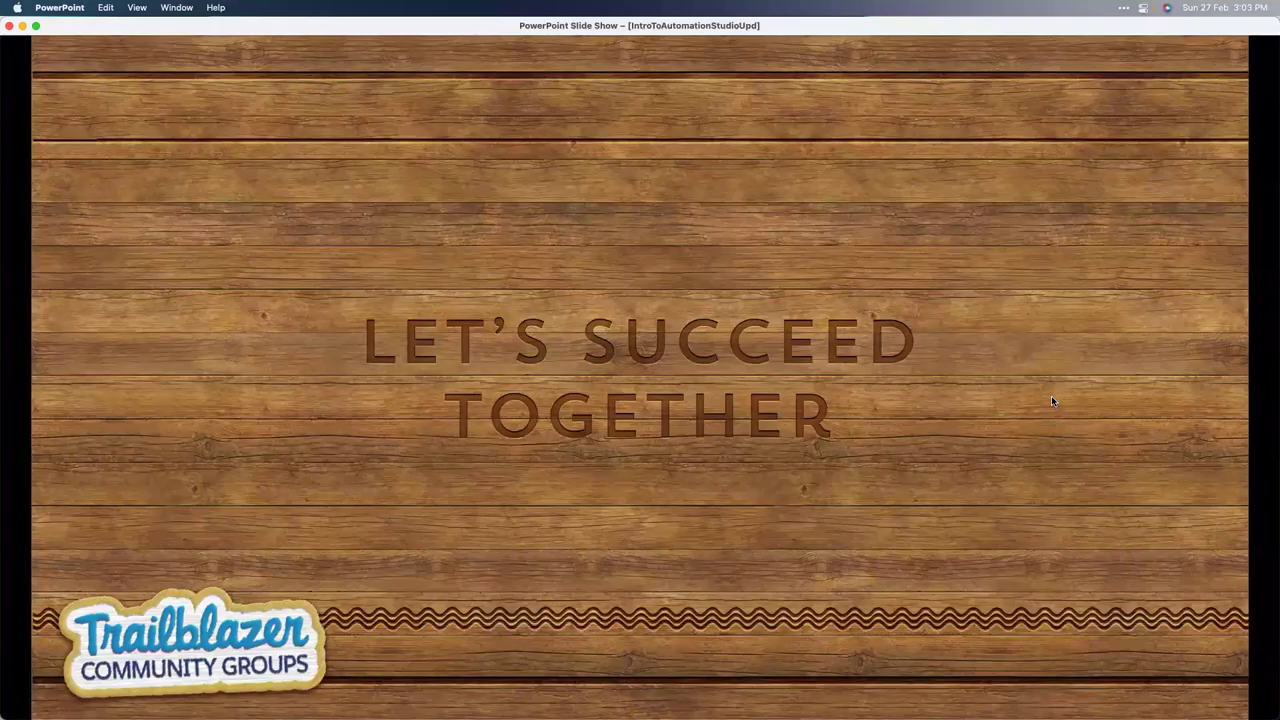